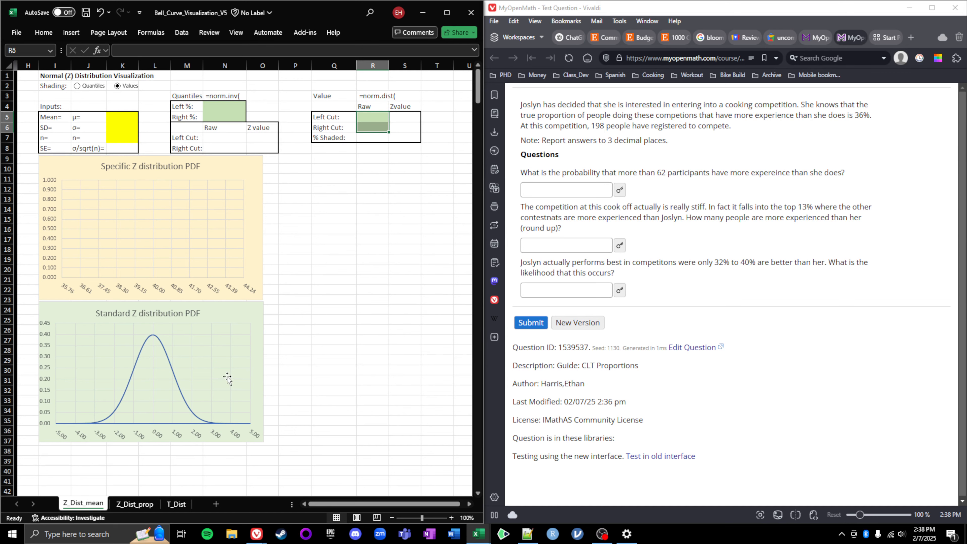
On the Z_Dist_prop sheet, clear the mean and n inputs, the quantile percentages and the raw cut values
left_click(135, 504)
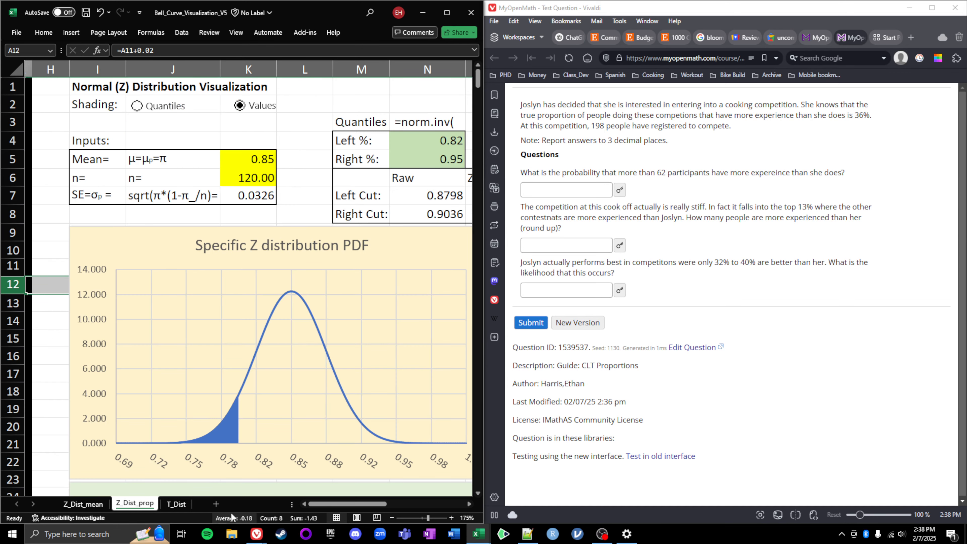
scroll(200, 287, "down", 5)
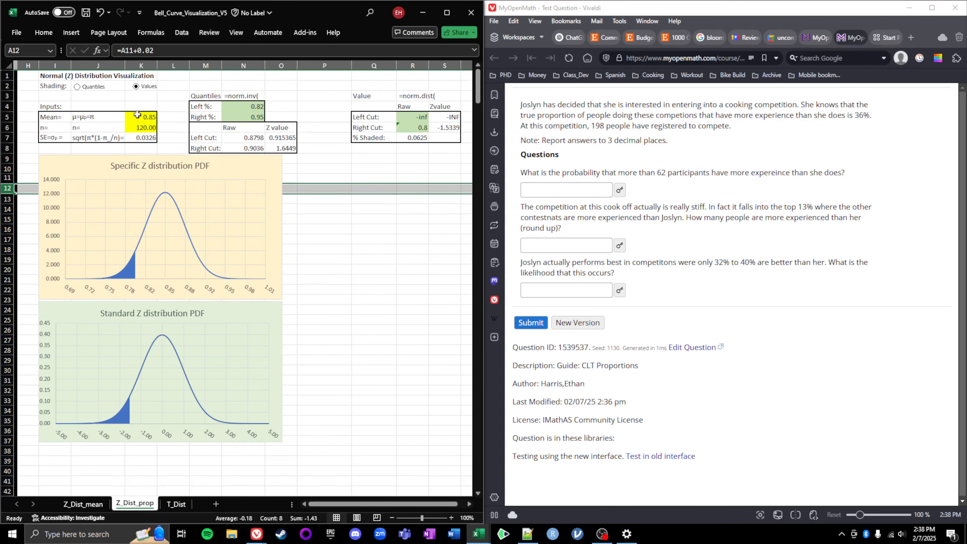
left_click_drag(138, 116, 142, 128)
key("Delete")
left_click_drag(245, 106, 246, 116)
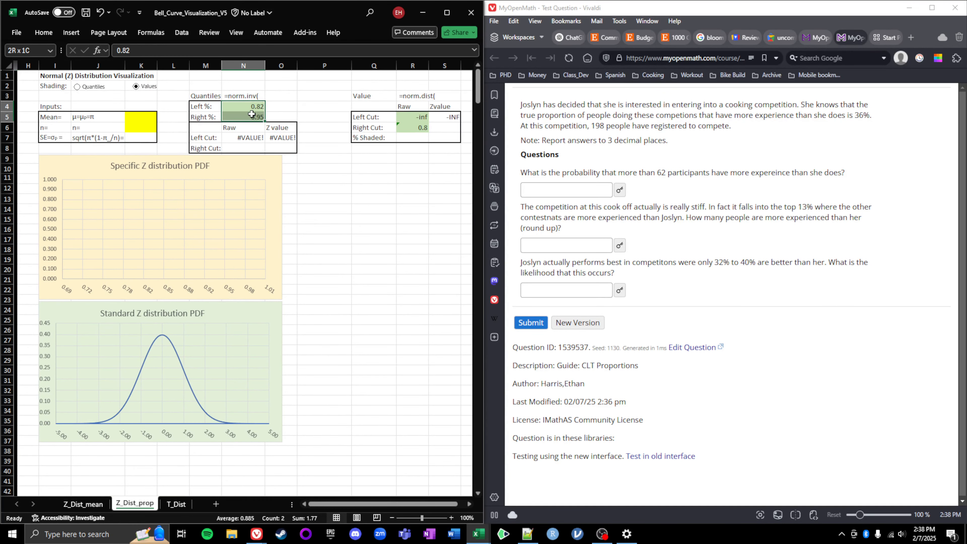
key("Delete")
left_click_drag(412, 117, 412, 129)
key("Delete")
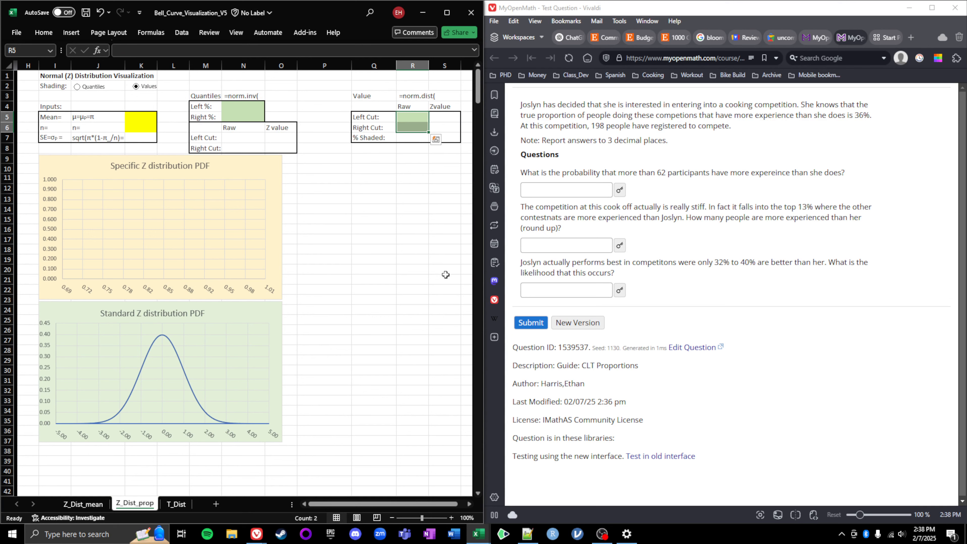
Enter the note "Z= (xbar-μ)/(σ/sqrt(n))" in cell Q10, below the Value table
left_click_drag(321, 508, 330, 508)
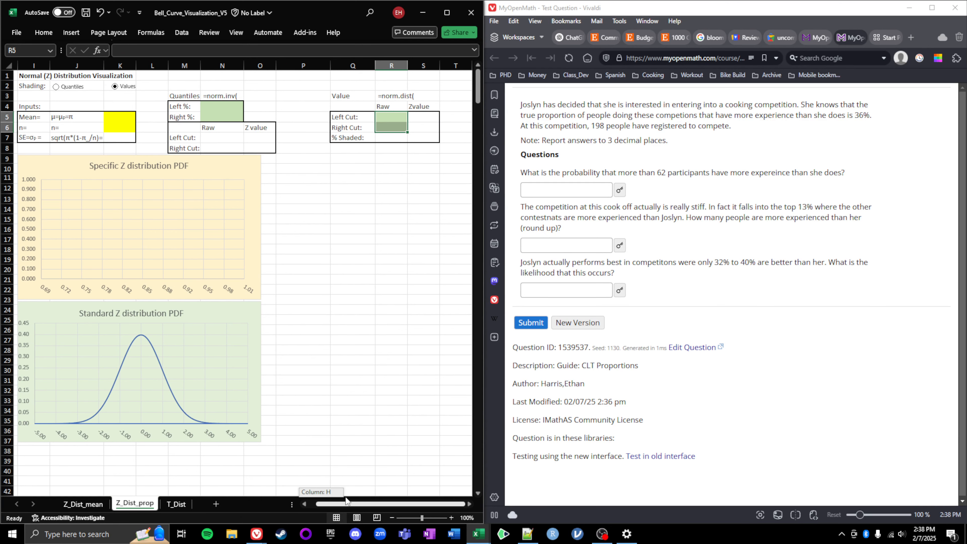
scroll(368, 253, "up", 4)
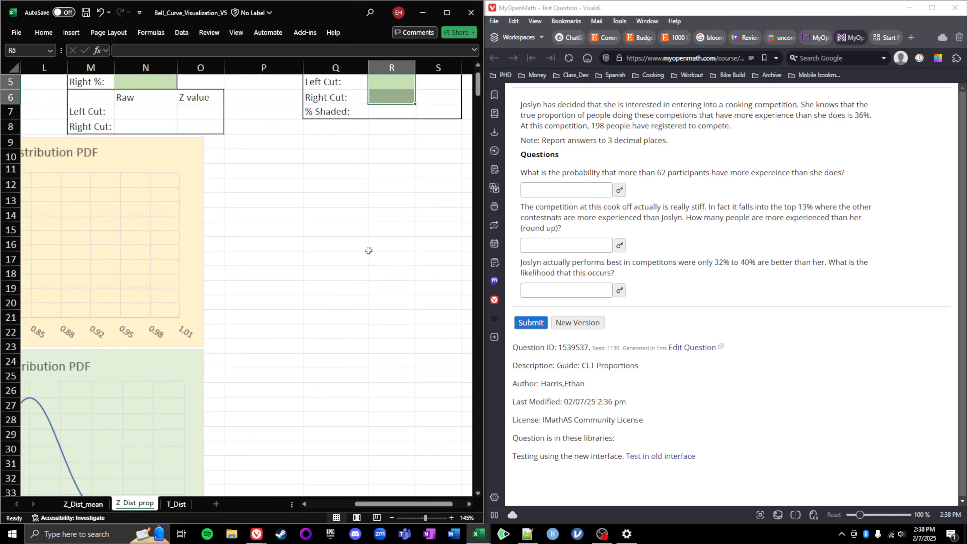
left_click_drag(383, 503, 401, 505)
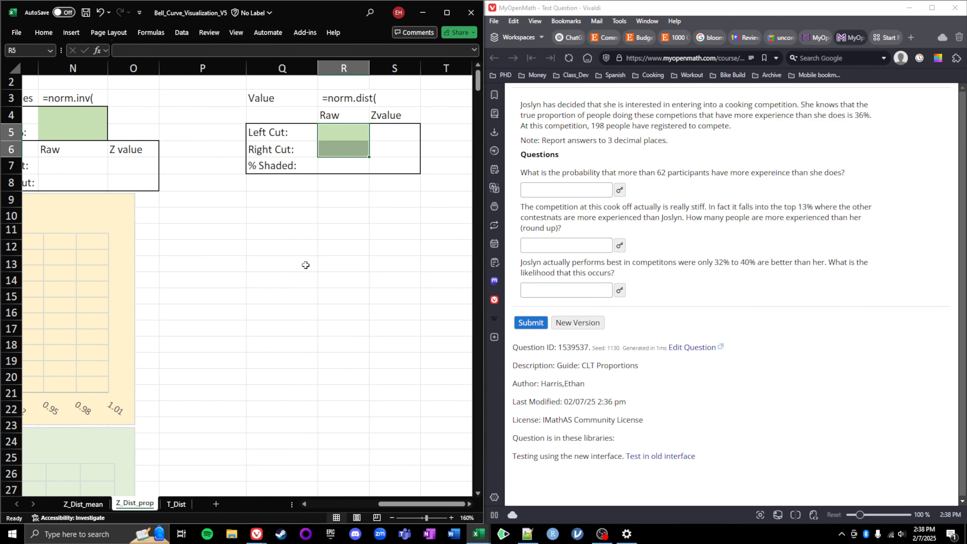
left_click(265, 215)
type("Z=")
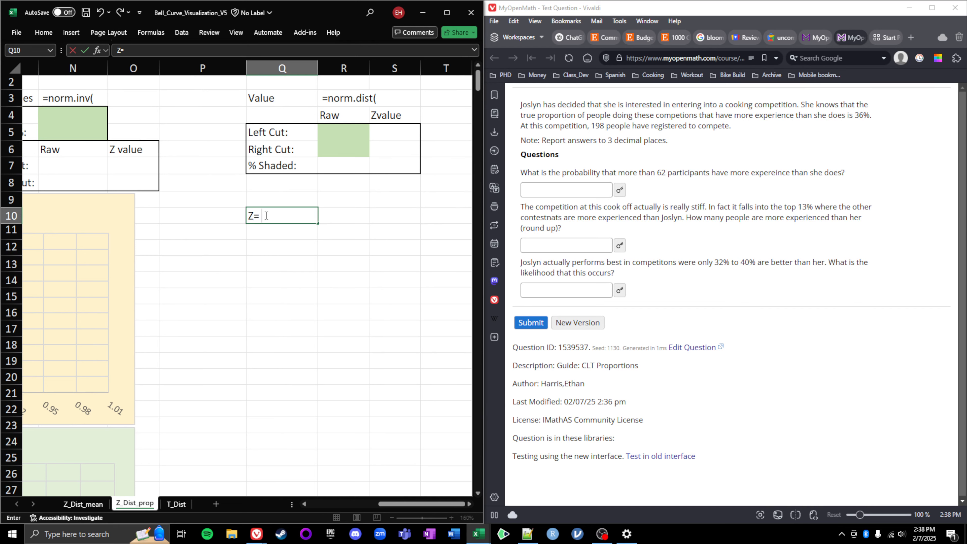
type(" (xbar-μ)/SE")
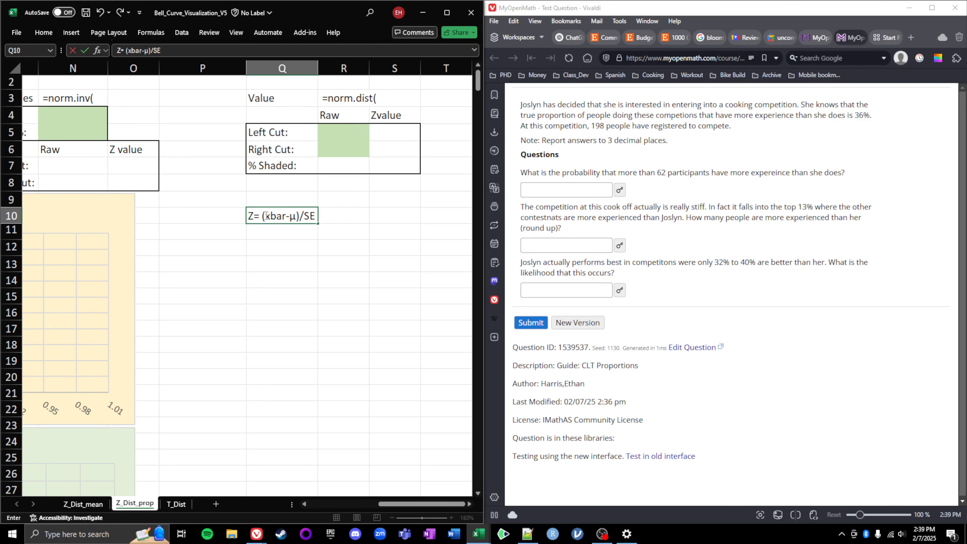
key("BackSpace")
key("BackSpace")
type("(σ/sqrt(n))")
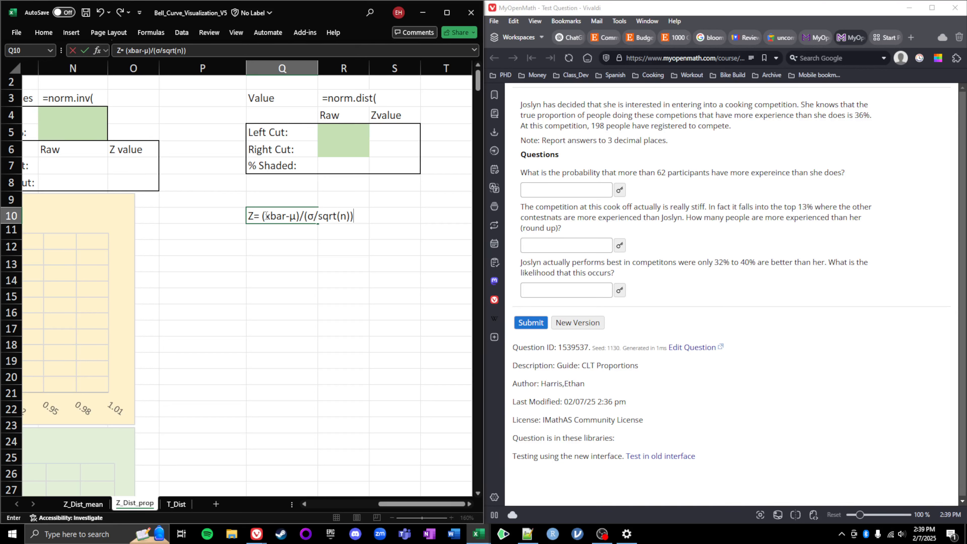
Enter the label "SE=" in cell Q11, directly below the Z formula
left_click(286, 231)
type("SE")
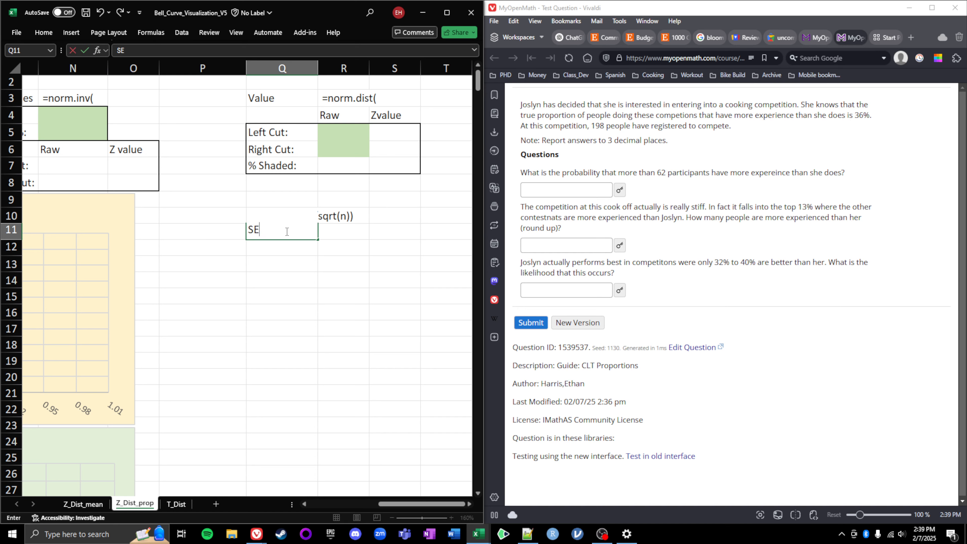
type("=")
key("Tab")
type("=")
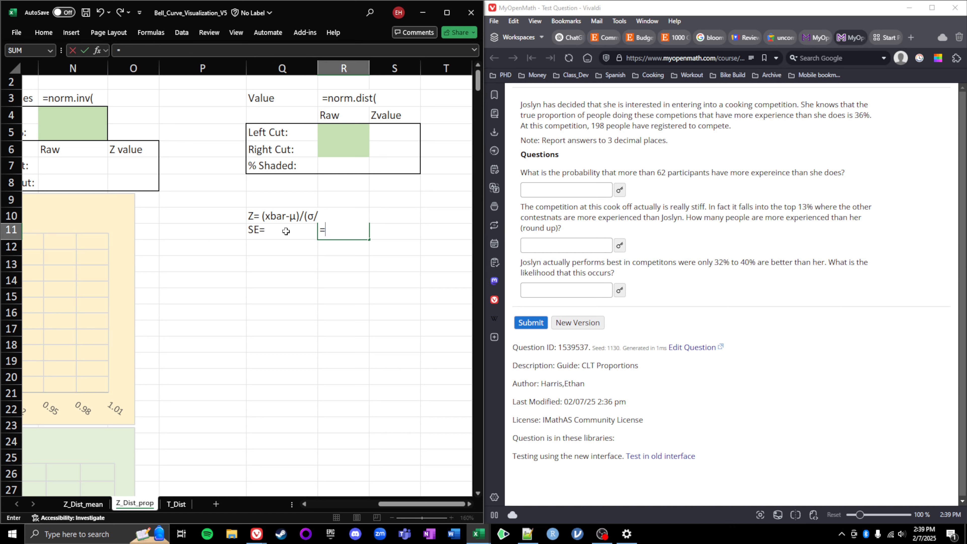
type("sqr")
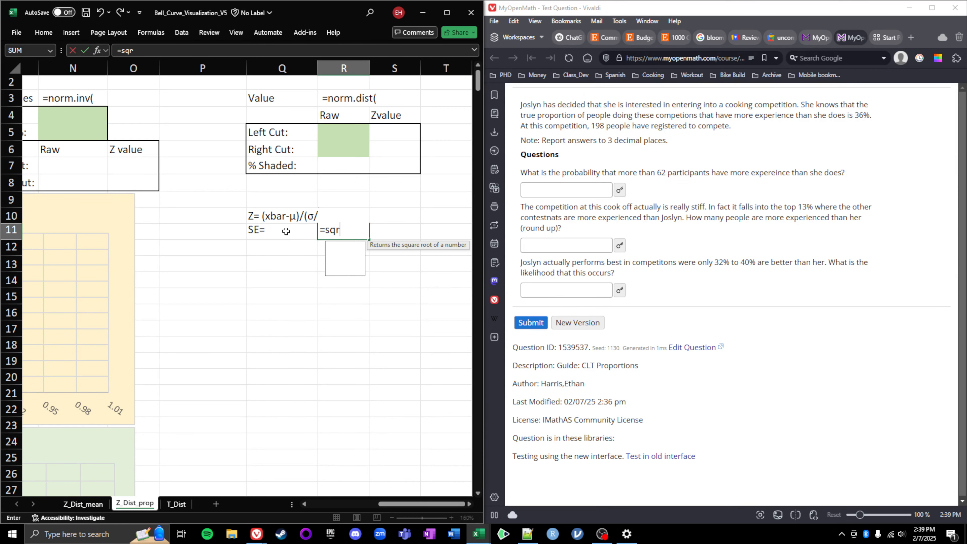
key("BackSpace")
key("BackSpace")
key("BackSpace")
key("BackSpace")
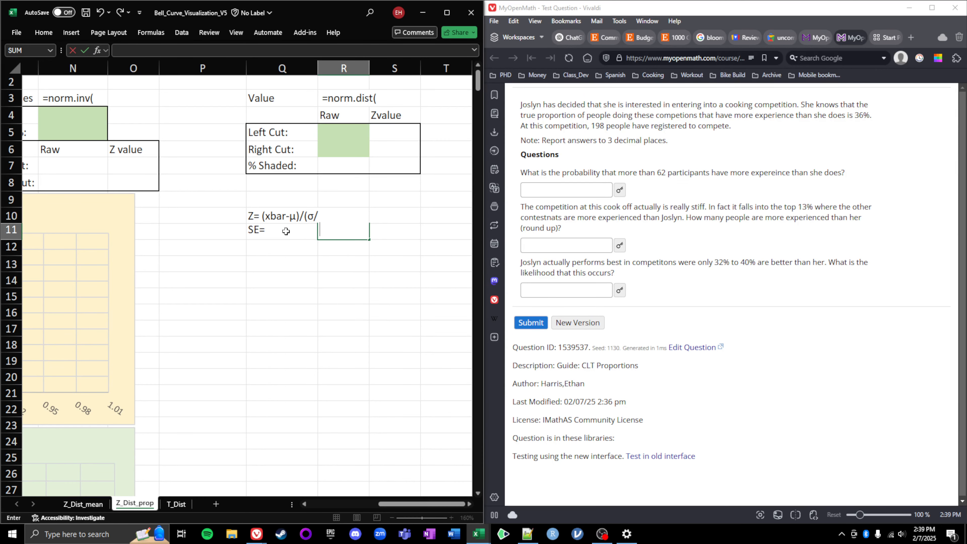
Enter the standard error expression "σ/sqrt(n)" as text in cell R11, beside its label
type("σ/sqrt(N)")
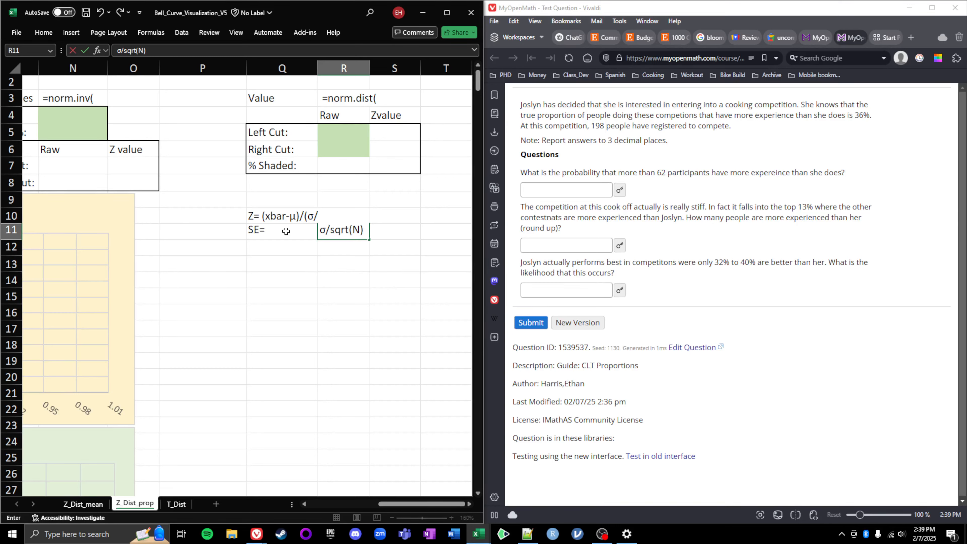
key("BackSpace")
key("BackSpace")
type("n)")
key("Return")
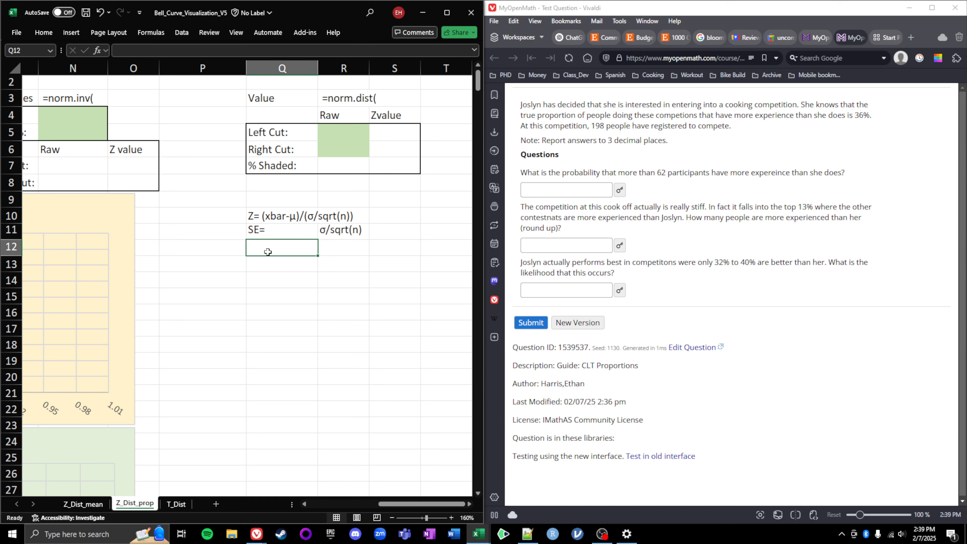
Enter the shortened formula note "Z=(xbar - μ)/SE" in cell Q12
type("Z=")
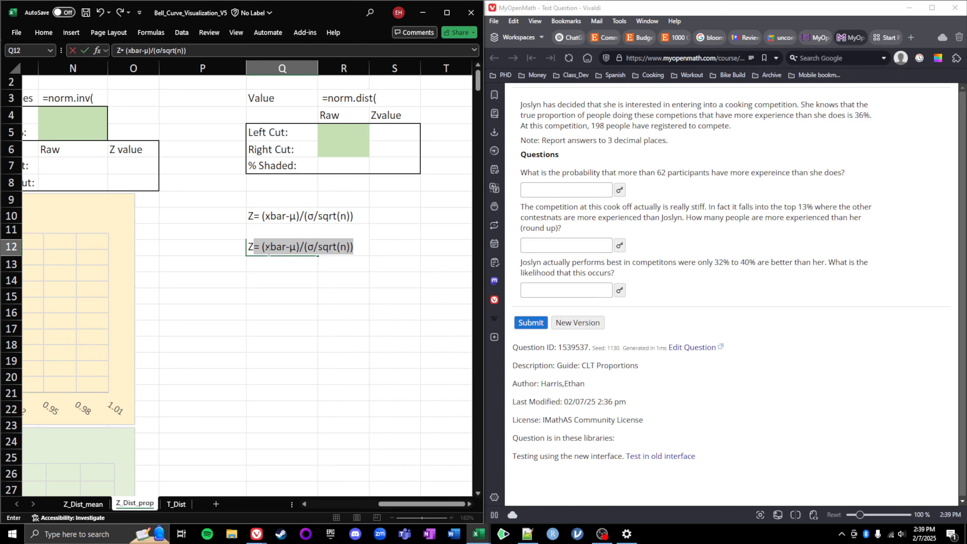
key("BackSpace")
key("BackSpace")
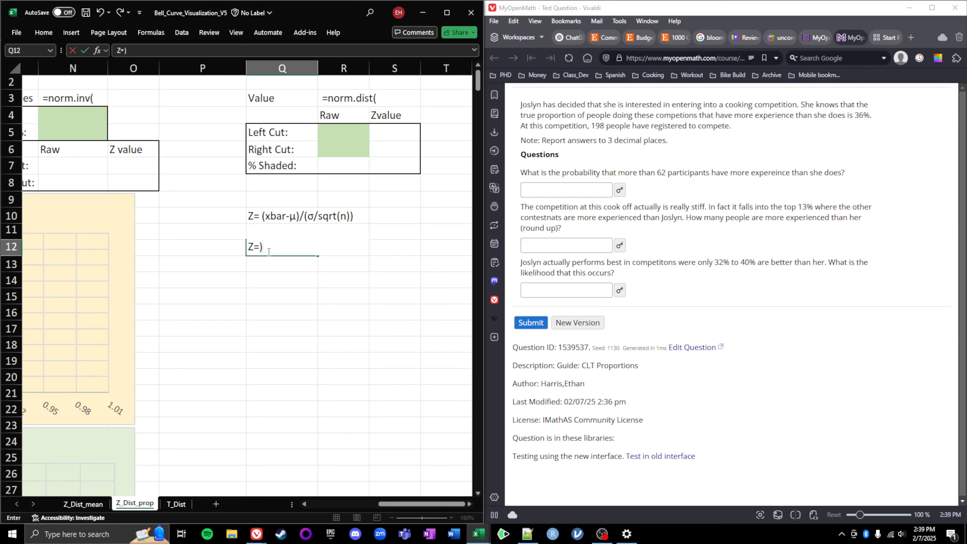
type(")x")
key("BackSpace")
key("BackSpace")
type("(xbar - μ)/SE")
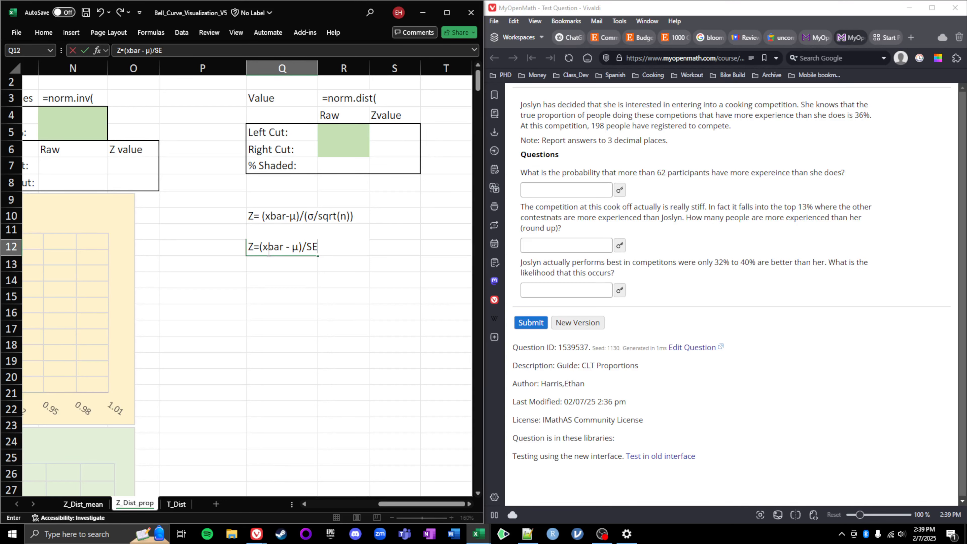
key("Return")
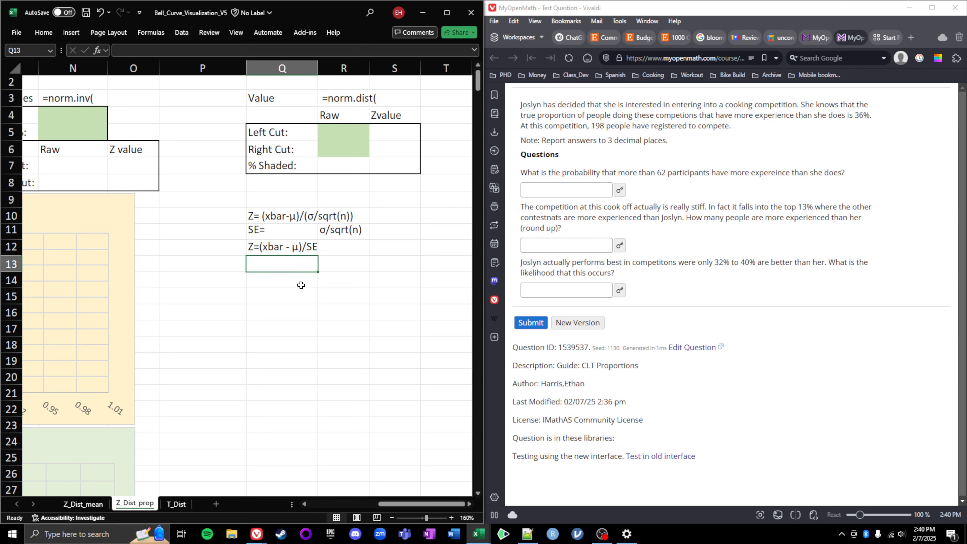
Write the function note "=norm.dist(xbar,μ,SE,TRUE)" as plain text with a leading space in cell Q13
type("=nomr")
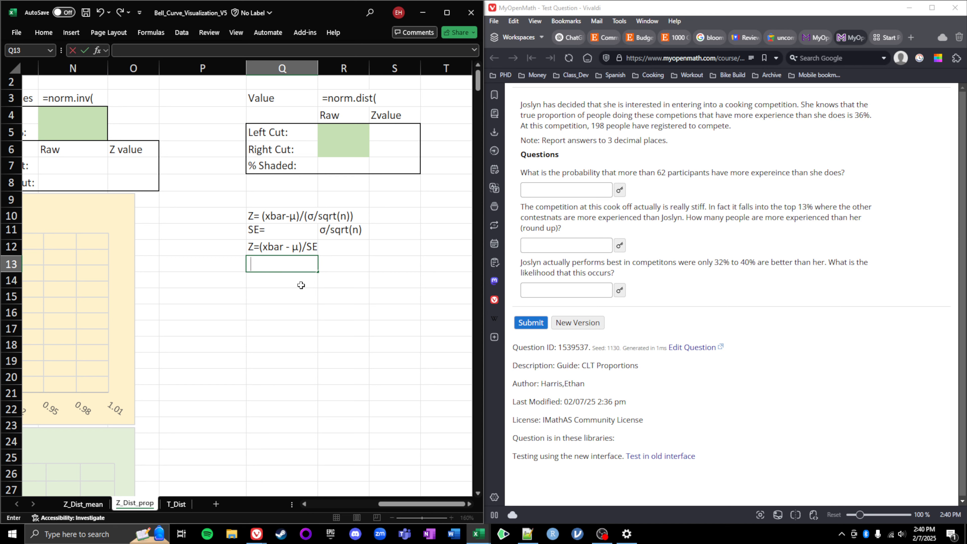
key("BackSpace")
key("BackSpace")
type("rm.dist(xba")
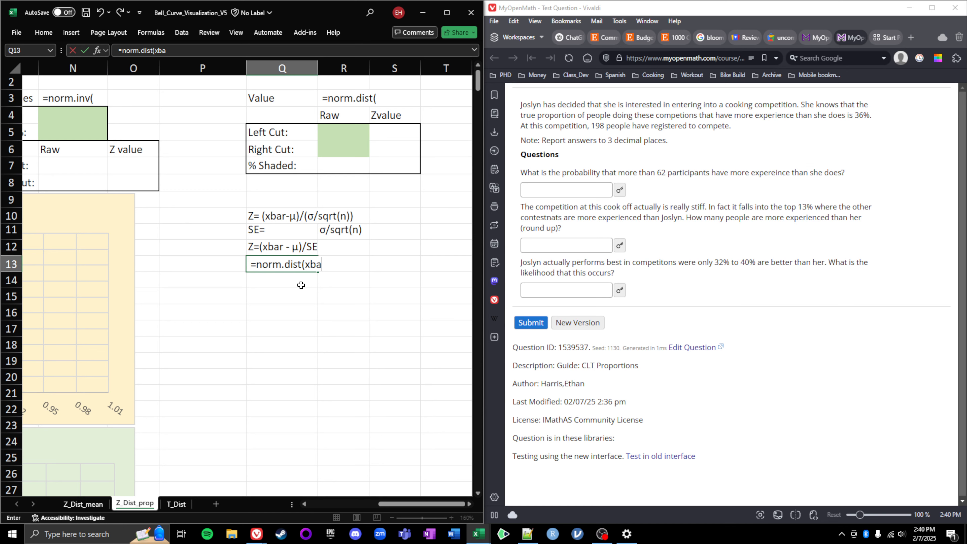
type("r,μ,SE")
type(",TRUE)")
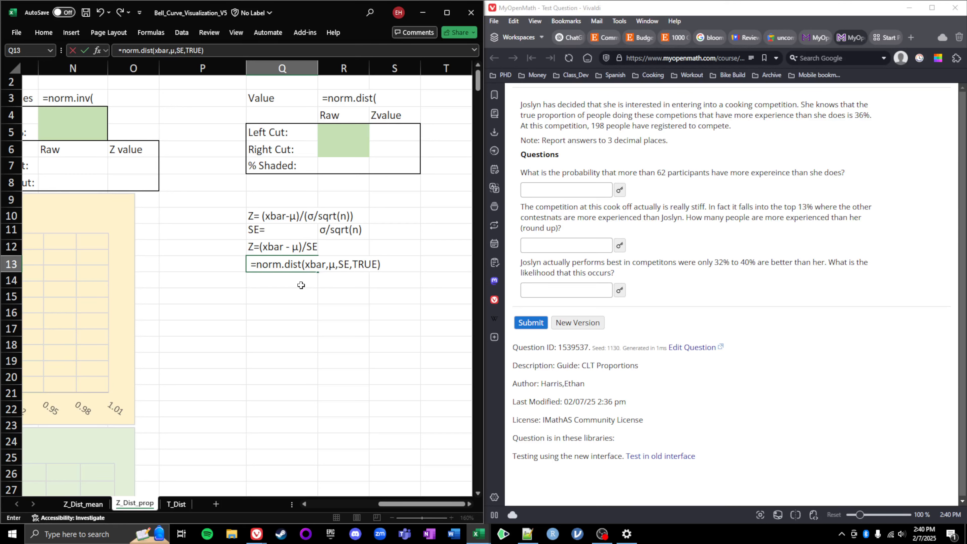
key("Return")
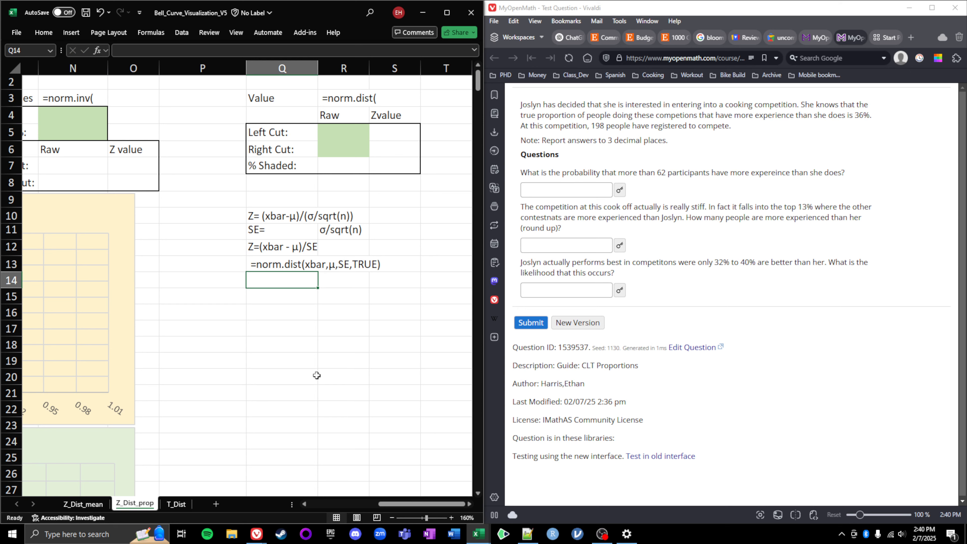
Start the proportion notes by entering "π = μ_p" in cell Q16
left_click(263, 300)
left_click(267, 315)
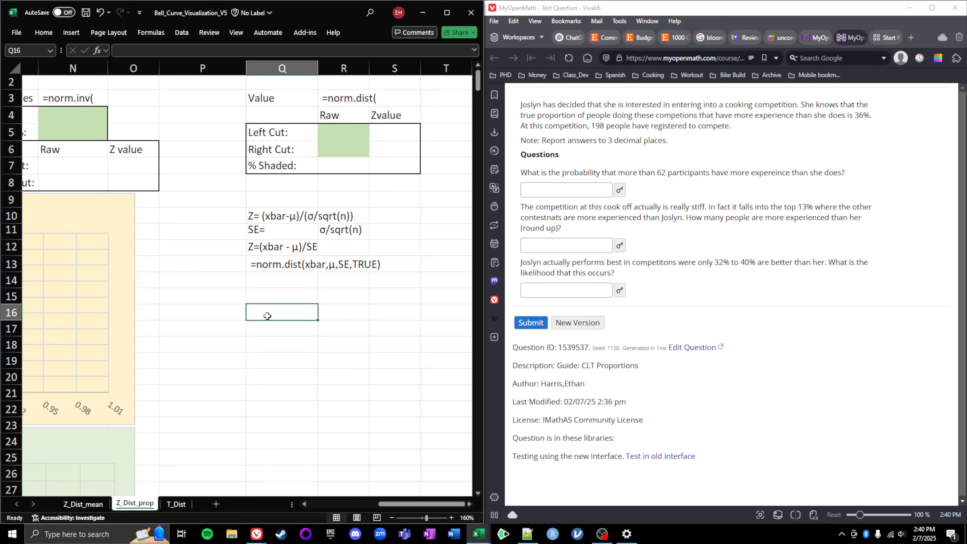
type("π")
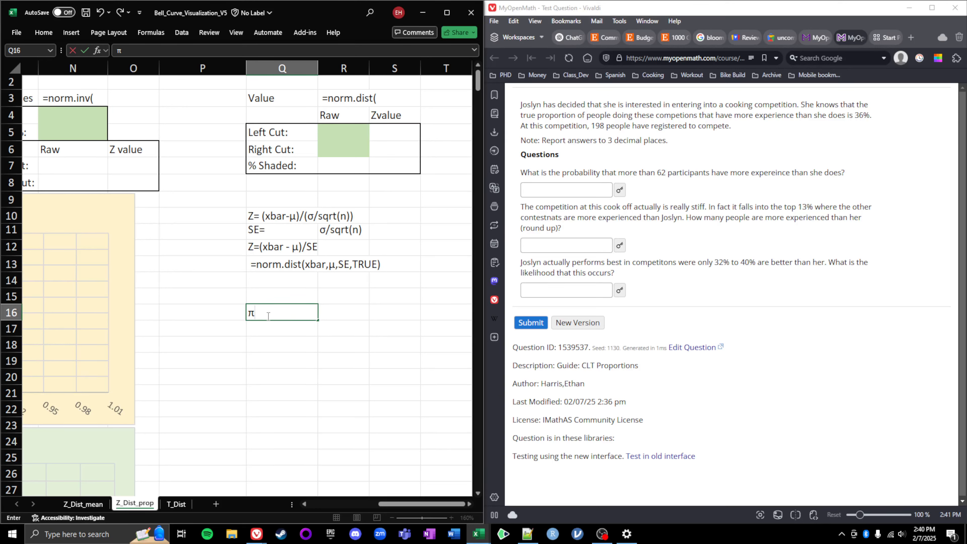
type(" = μ_p")
key("Return")
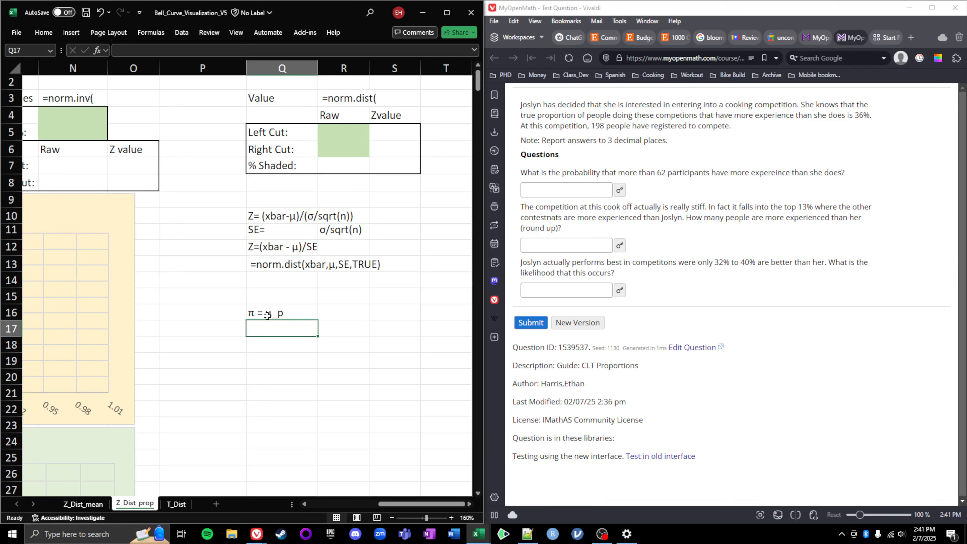
Enter the proportion standard error note "SE = sqrt(π*(1-π)/n)" in cell Q17
type("SE")
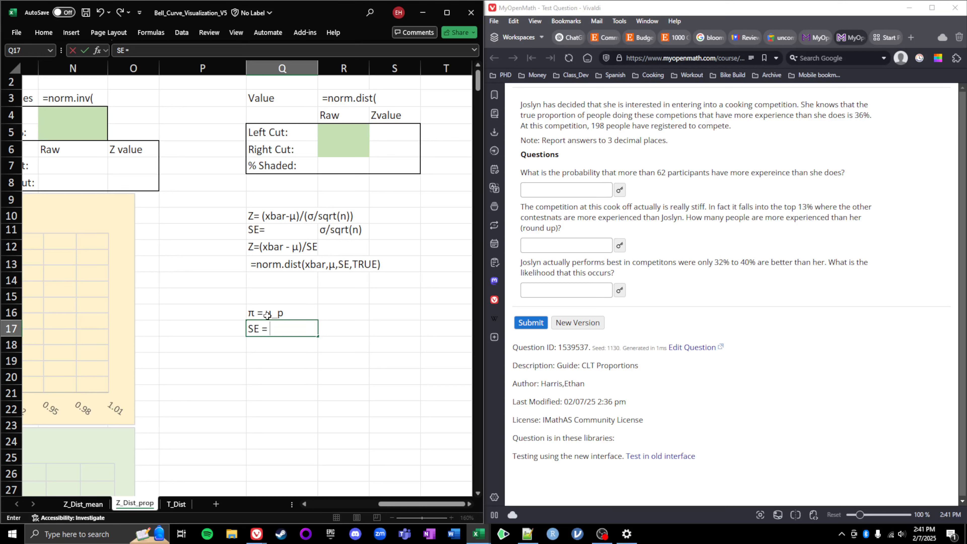
type("= sqrt(π*(1-π)")
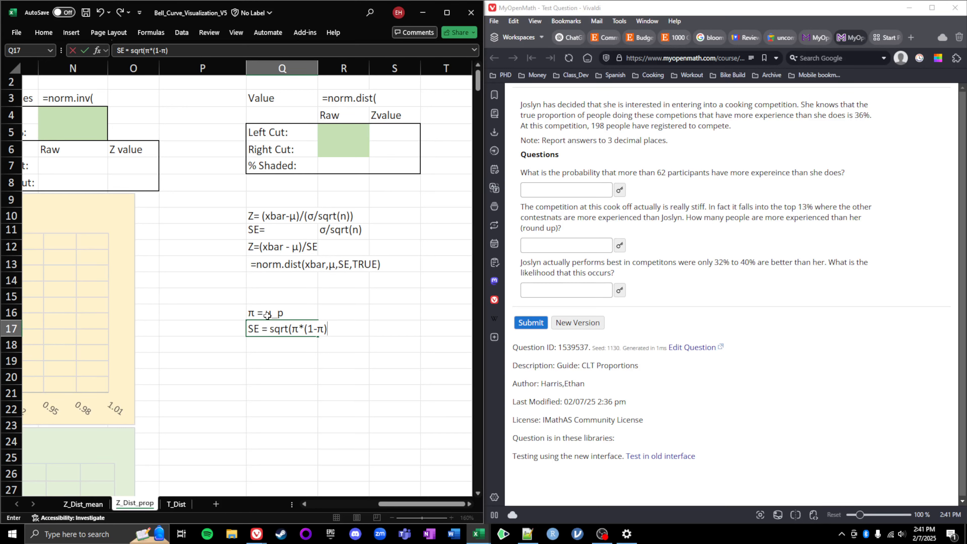
type("/n")
Enter the definition "p= sample proportion" in cell Q18
left_click(260, 342)
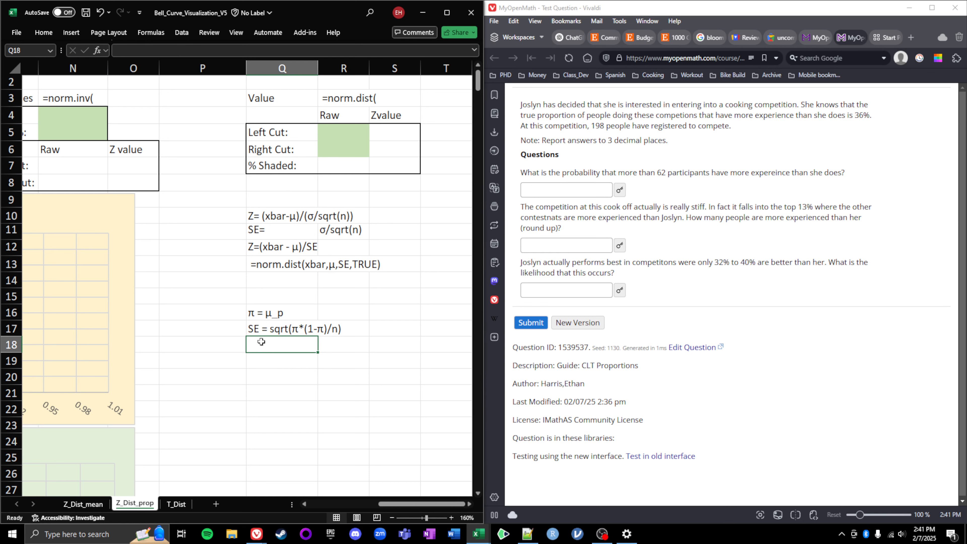
type("p= sam")
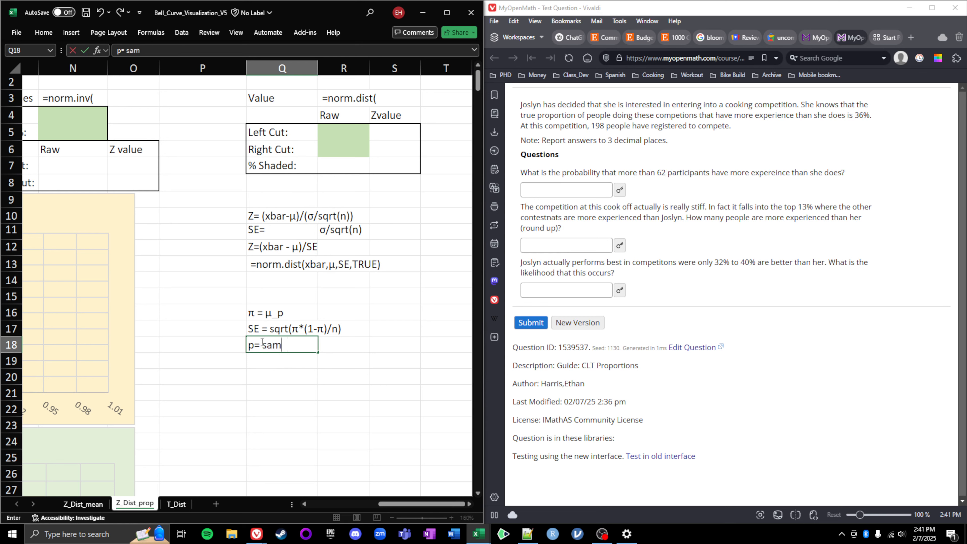
type("ple proproitn")
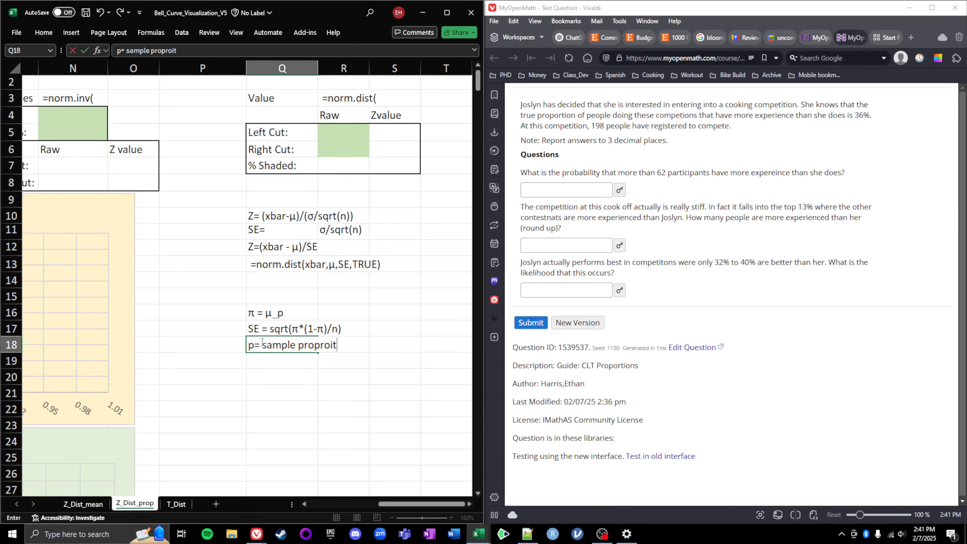
key("BackSpace")
key("BackSpace")
key("BackSpace")
key("BackSpace")
key("BackSpace")
type("ortion")
key("Return")
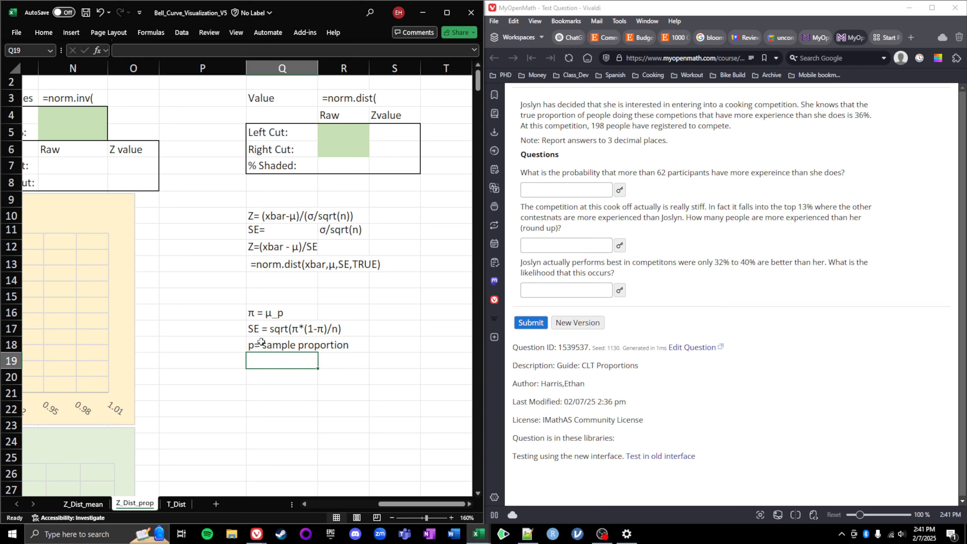
Enter the beginning of the proportion Z formula, "Z= ( p - μ_p)/", in cell Q19
type("Z=")
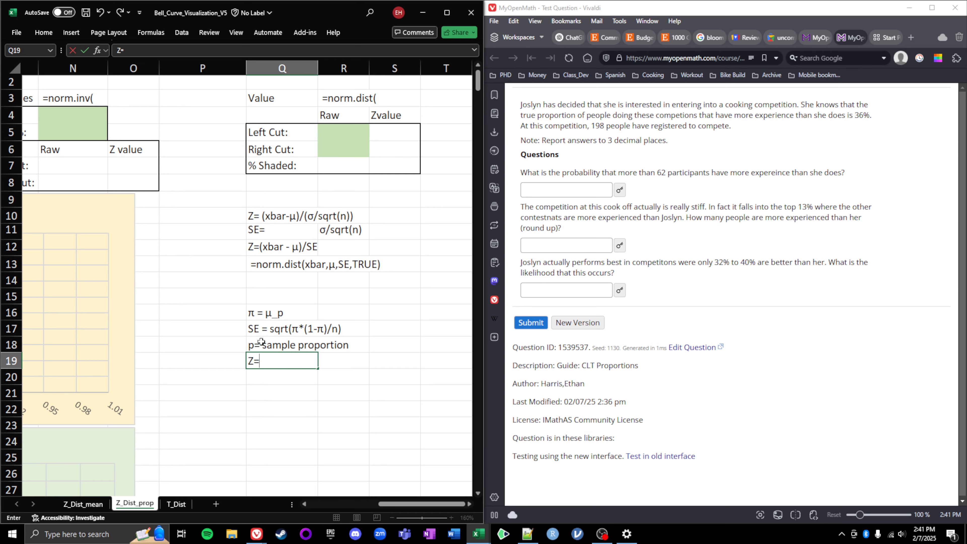
type(" ( p -")
type("υ")
key("BackSpace")
type("μ_p)/")
Rename the standard error to SE_p in cell Q17 and complete the Q19 formula as "Z= (p - μ_p)/SE_p"
double_click(256, 328)
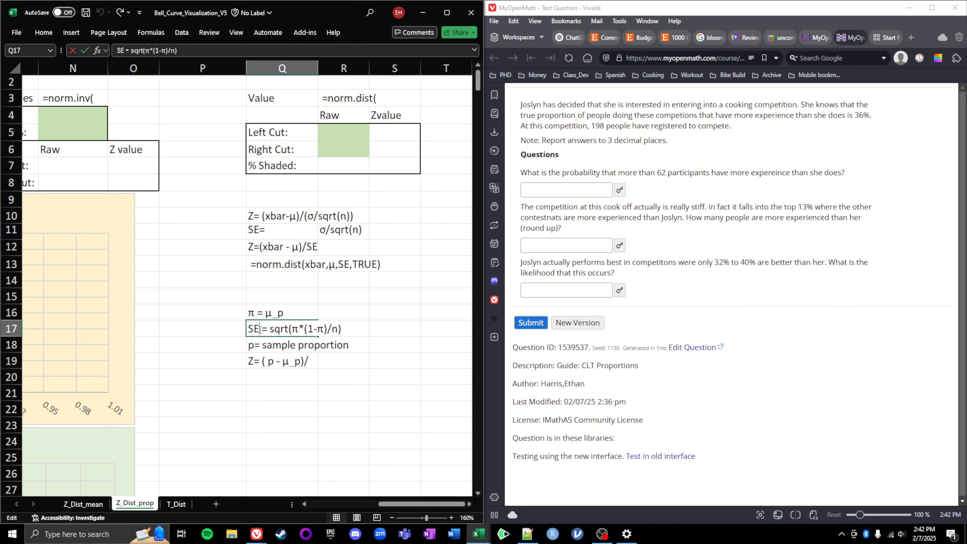
type("_p")
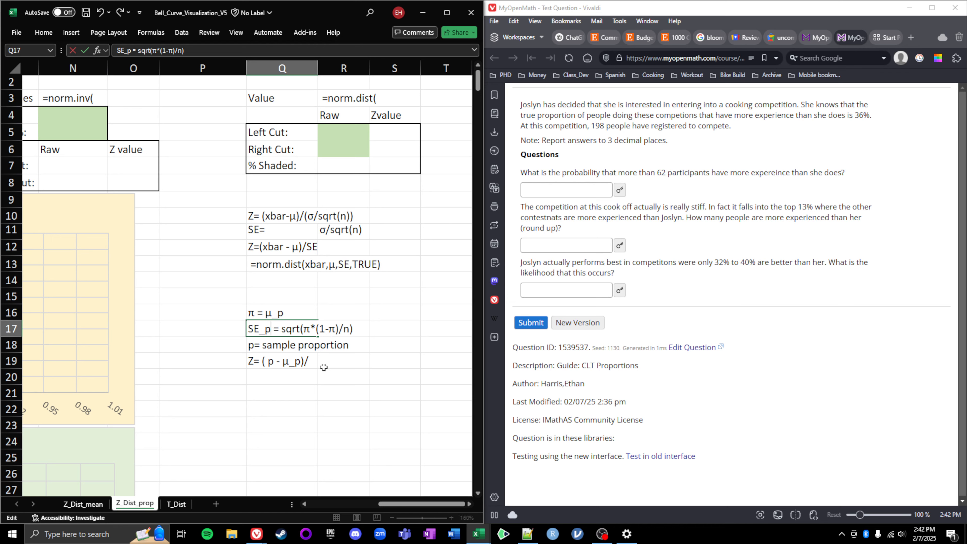
double_click(318, 366)
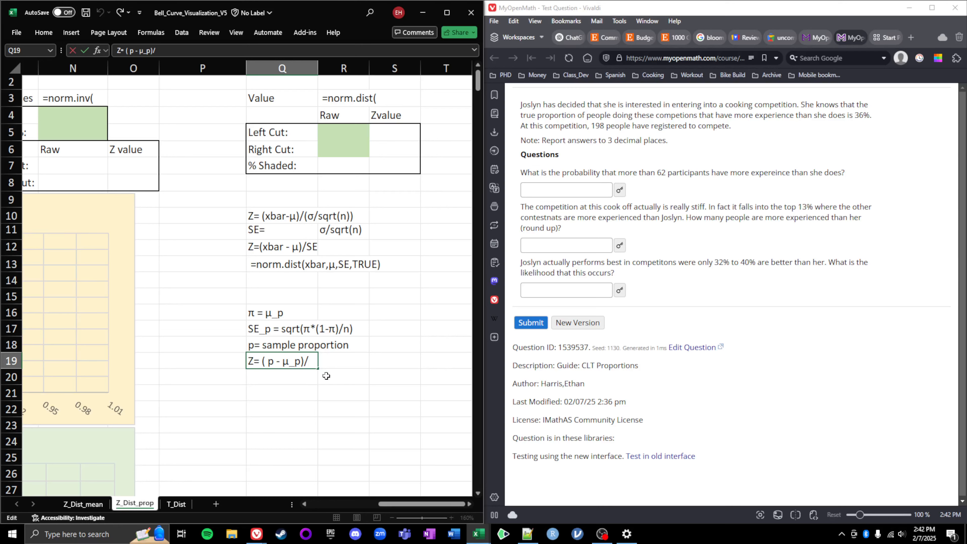
type("SE_p")
left_click(320, 442)
left_click(269, 359)
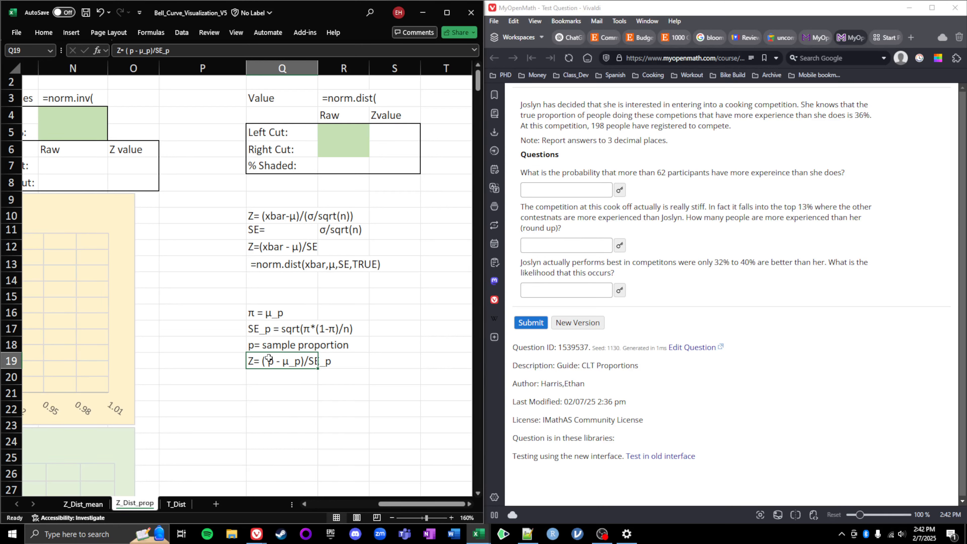
double_click(269, 358)
key("BackSpace")
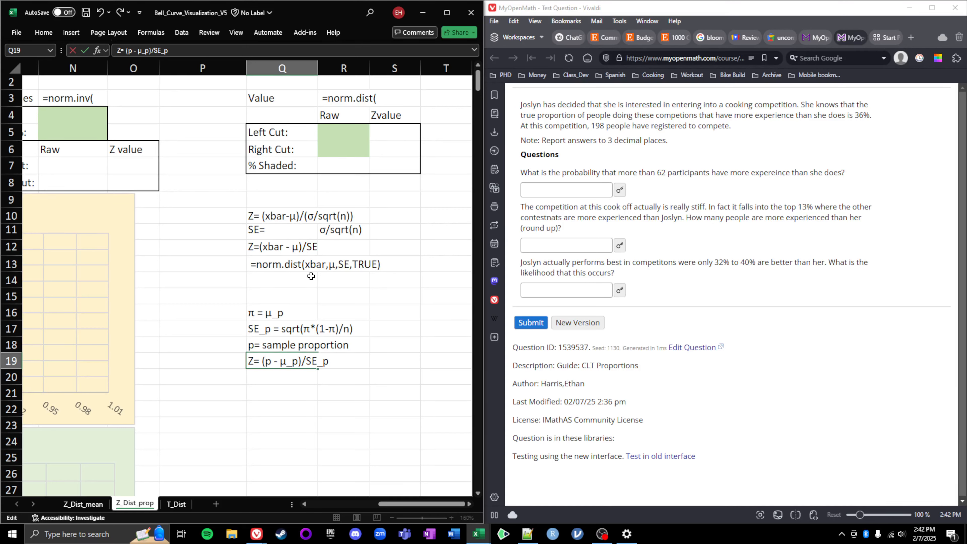
Change μ to μ_xbar in the mean Z formulas in cells Q10 and Q12
double_click(297, 215)
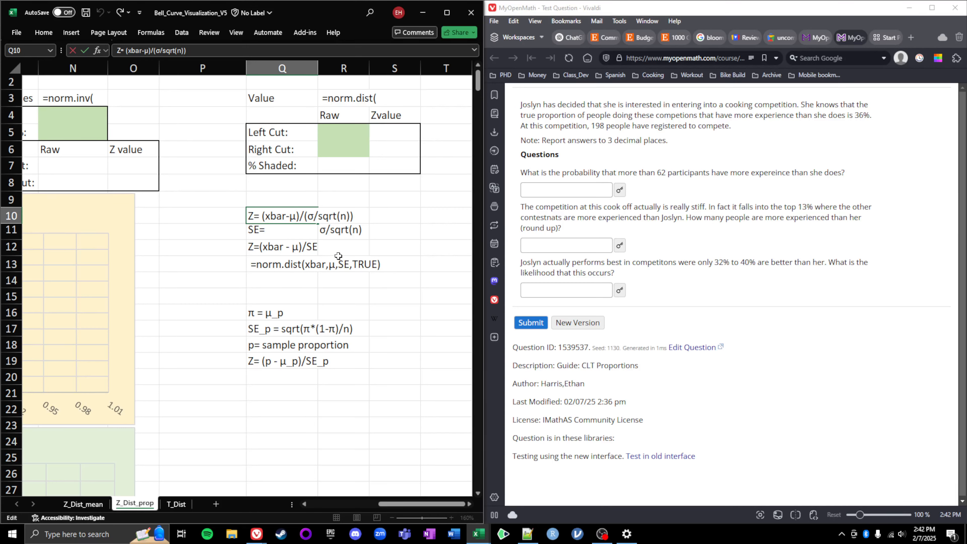
type("_xbar")
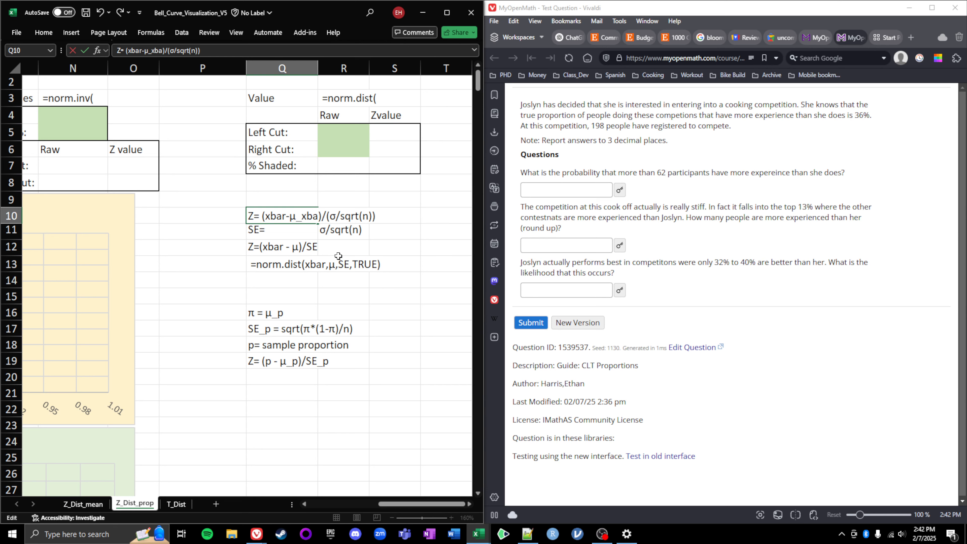
key("Return")
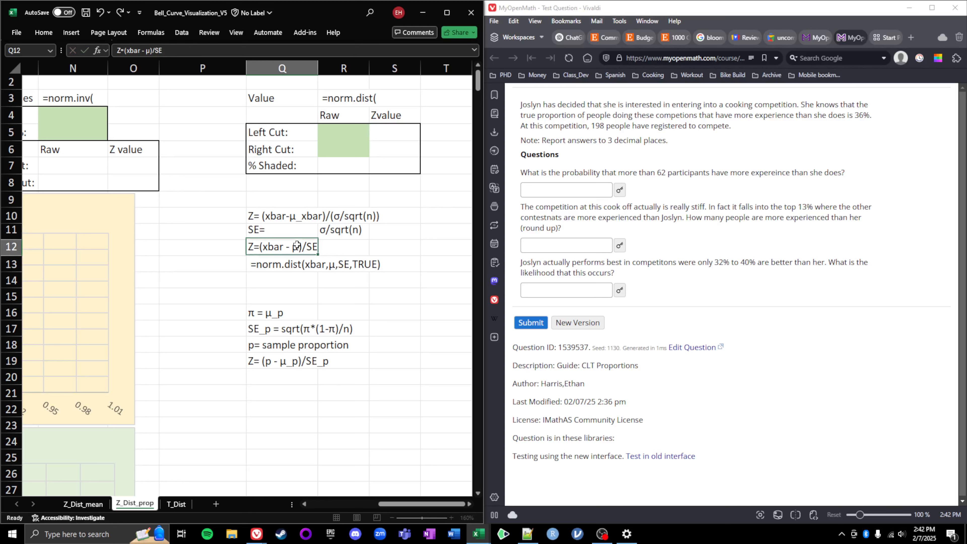
key("Delete")
key("Down")
type("_")
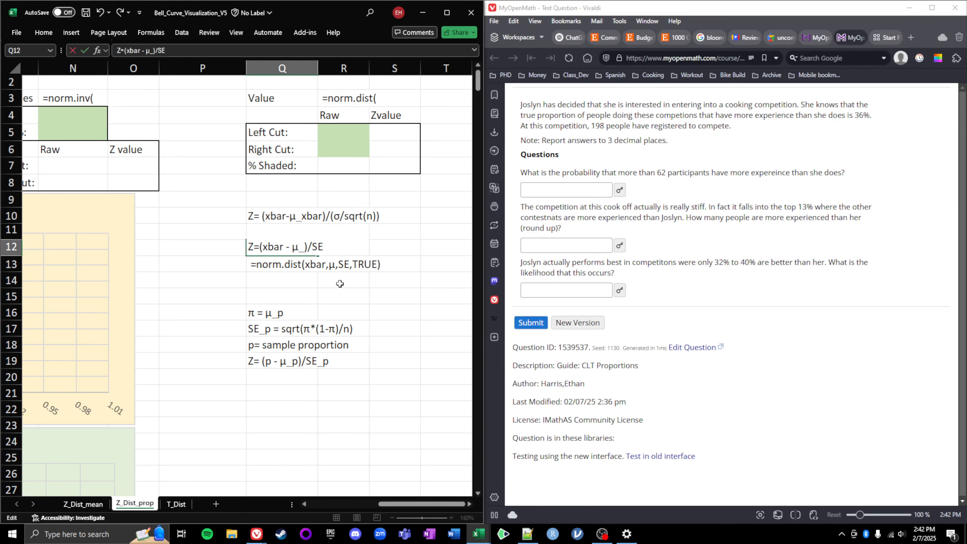
type("xbar")
Add the note "μ_xbar= μ" in cell Q9 above the mean Z formula
left_click(275, 198)
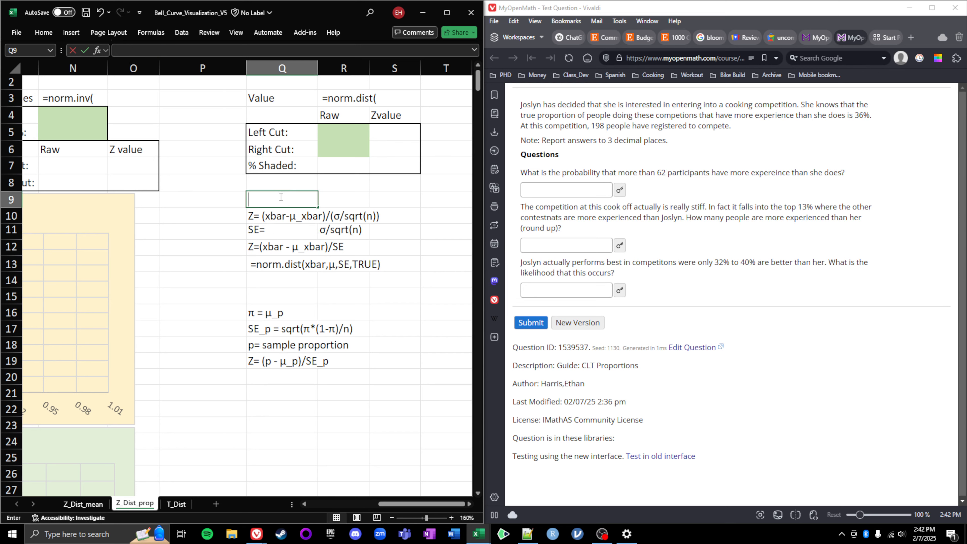
double_click(281, 197)
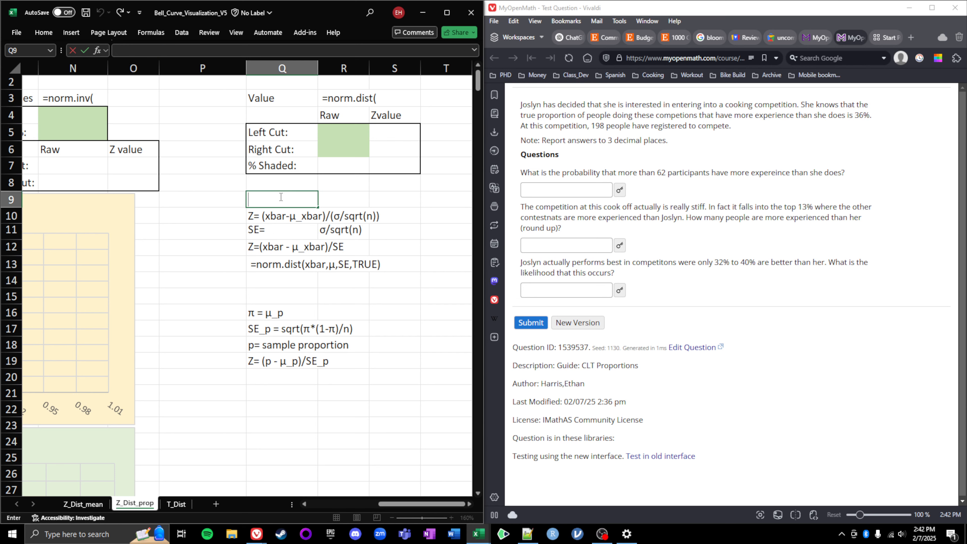
type("μ_xbar")
type("= μ")
Remove the "_xbar" suffix from μ in the mean Z formulas in cells Q10 and Q12
left_click(296, 216)
double_click(296, 216)
left_click_drag(296, 216, 327, 247)
key("BackSpace")
double_click(296, 247)
key("BackSpace")
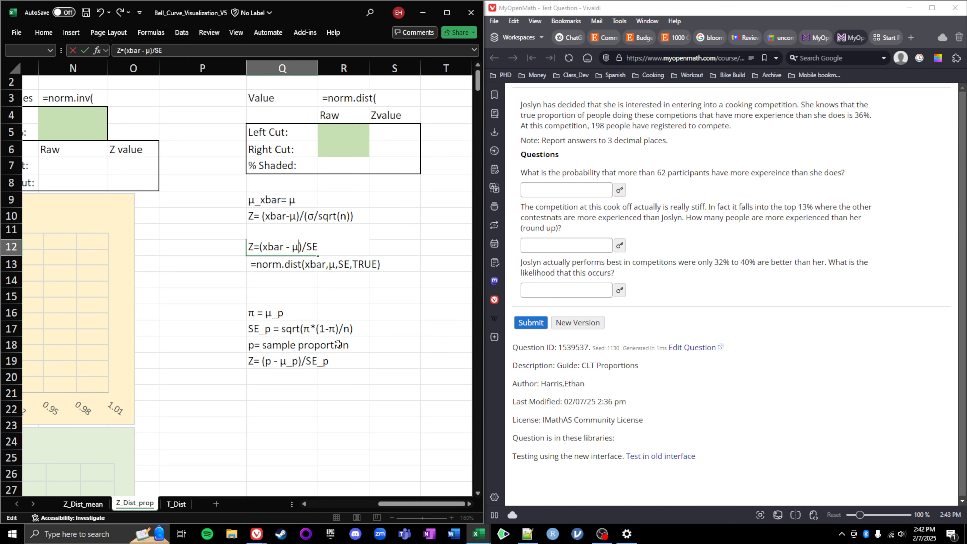
left_click(345, 292)
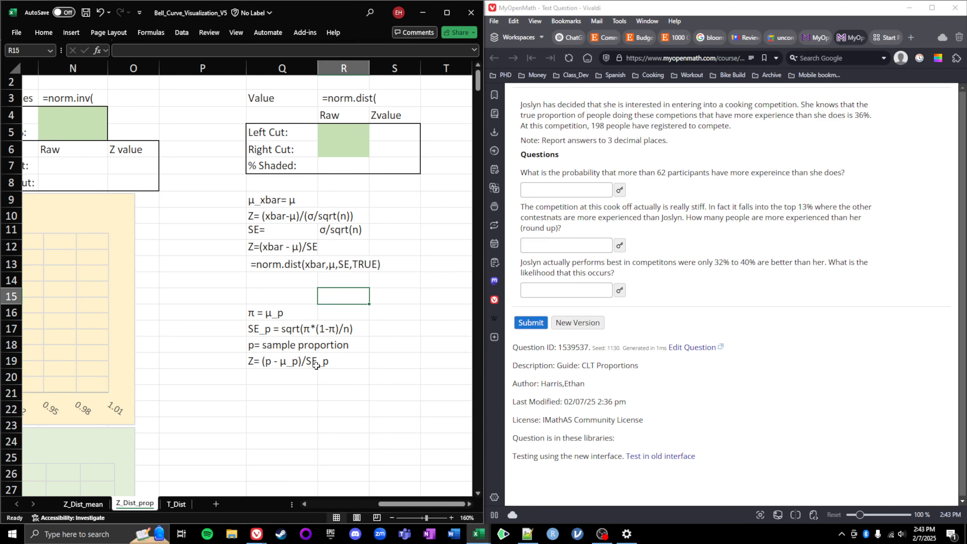
Copy the proportion Z formula from Q19 into Q20 and replace μ_p with π, making it "Z= (p - π)/SE_p"
double_click(281, 361)
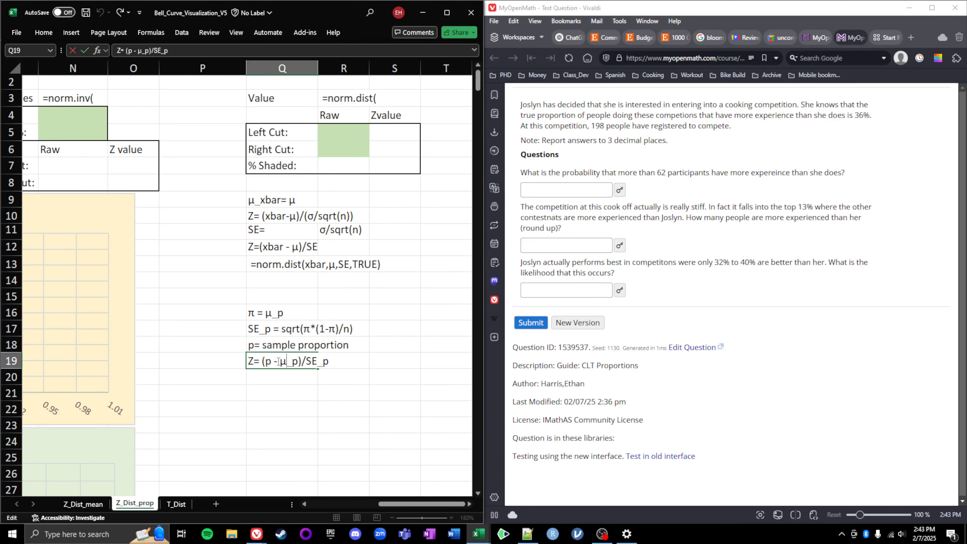
left_click(270, 380)
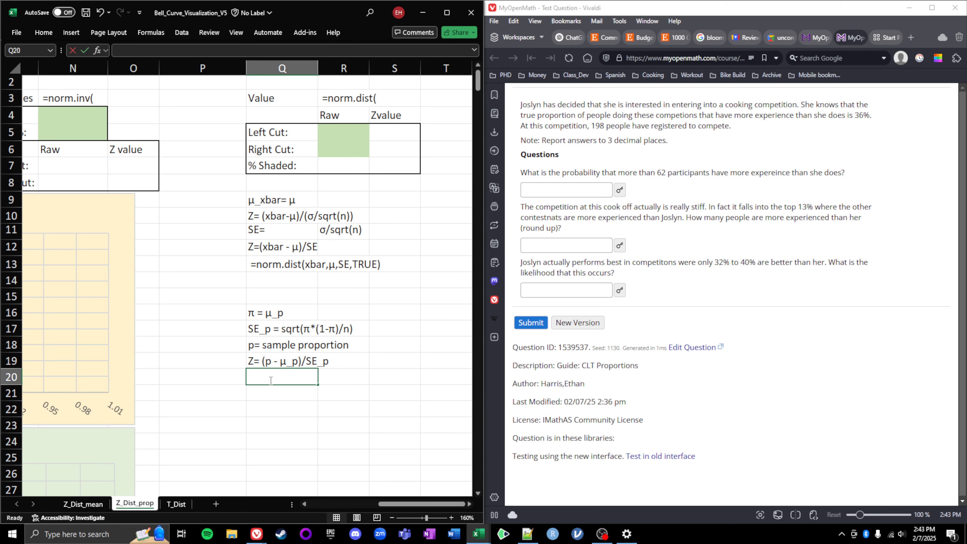
type("Z= (p - μ_p)/SE_p")
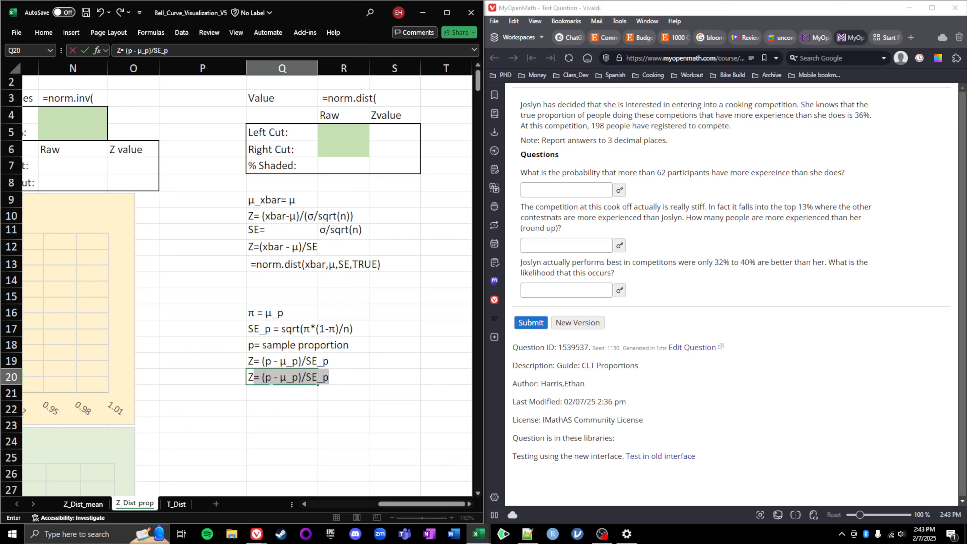
left_click(271, 380)
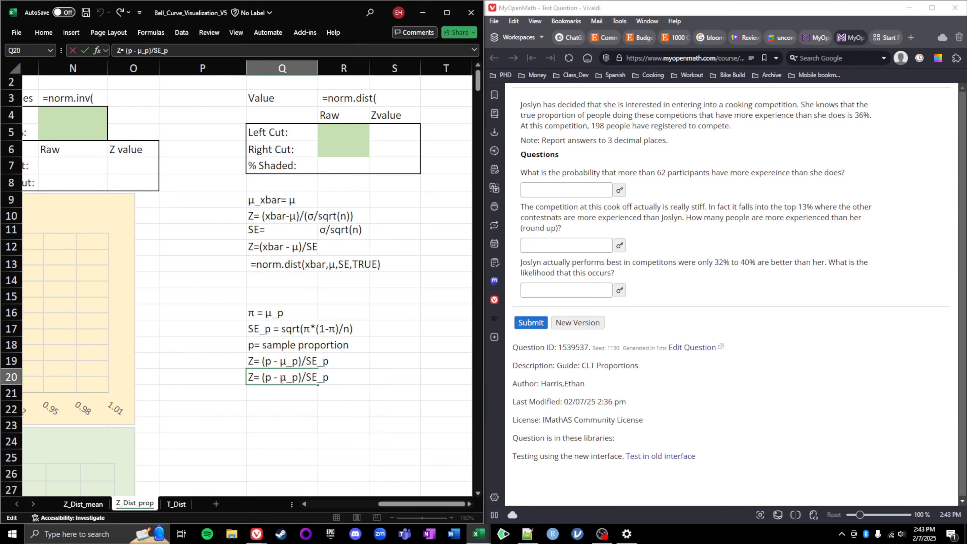
left_click_drag(281, 378, 299, 379)
type("π")
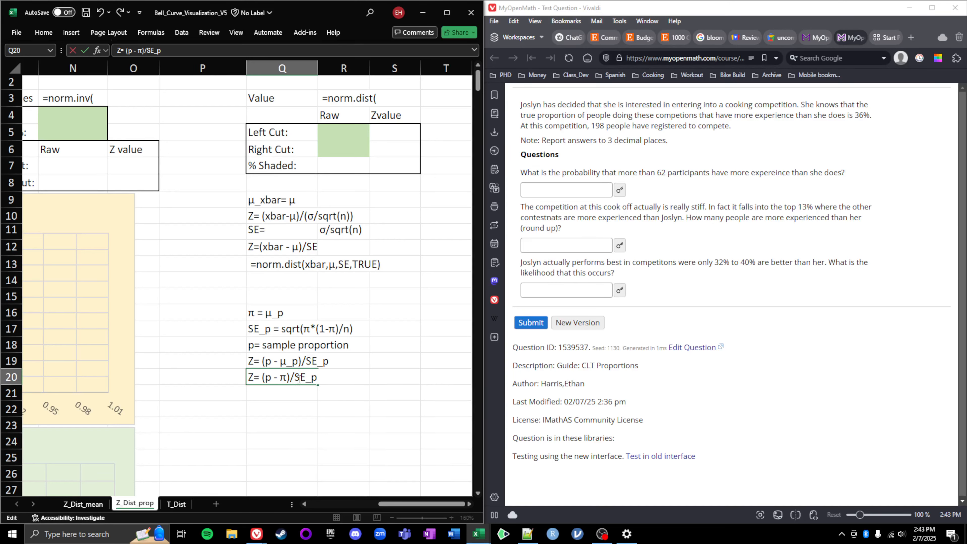
key("Return")
Replace SE_p in the Q20 formula with "sqrt(π*(1-π)/n)"
double_click(296, 377)
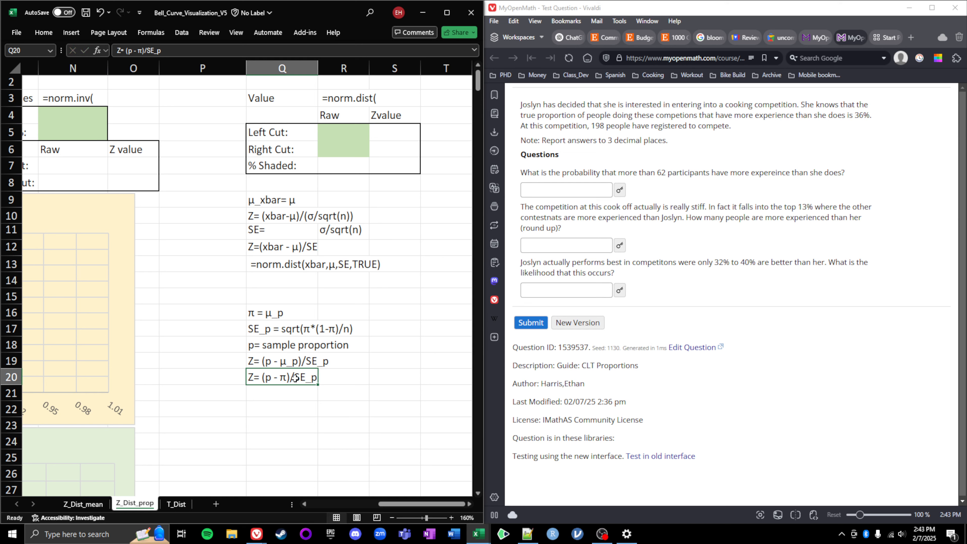
left_click_drag(295, 377, 317, 377)
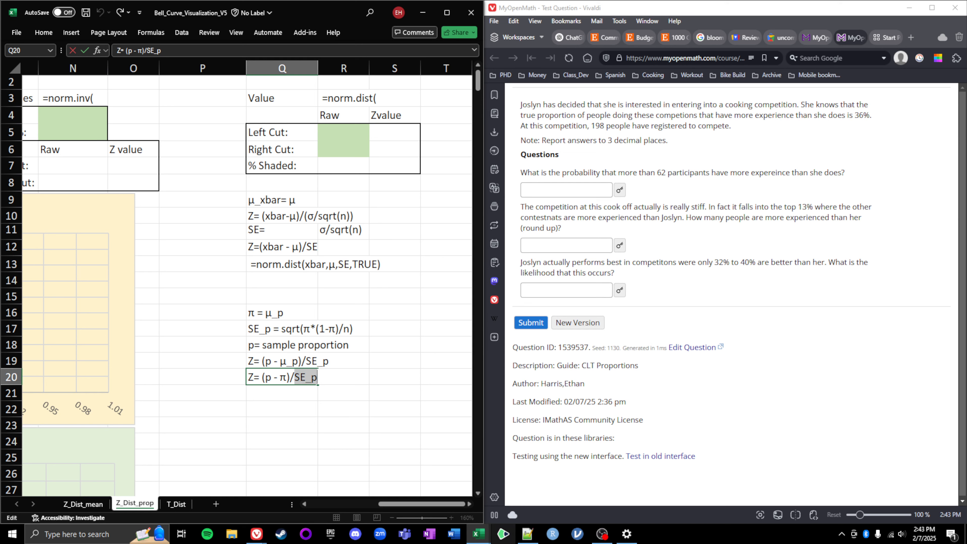
key("BackSpace")
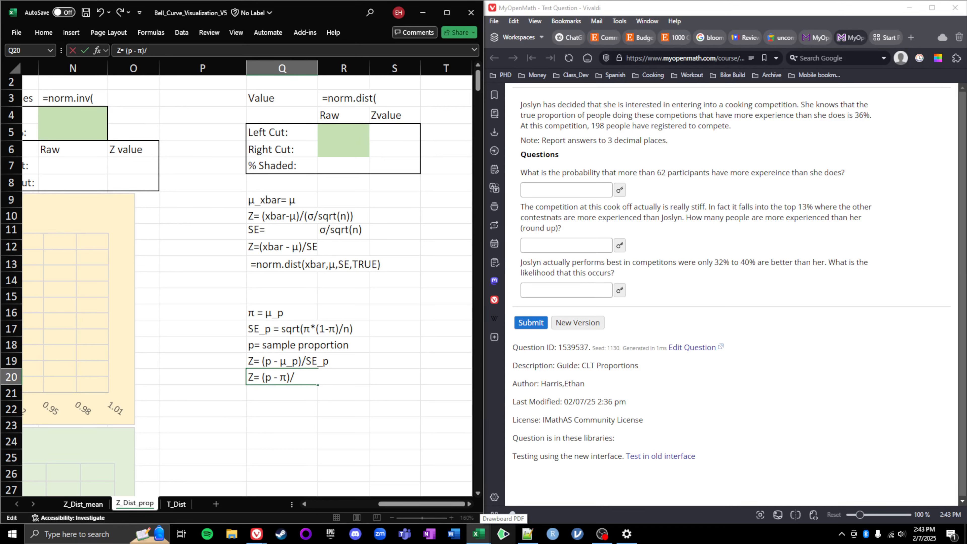
type("sqrt(π")
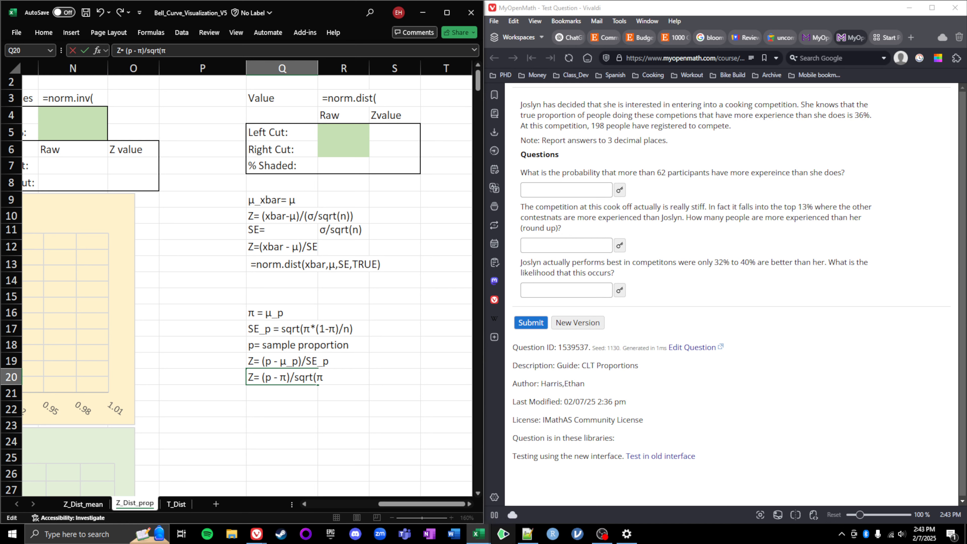
type("*(1-π)/n")
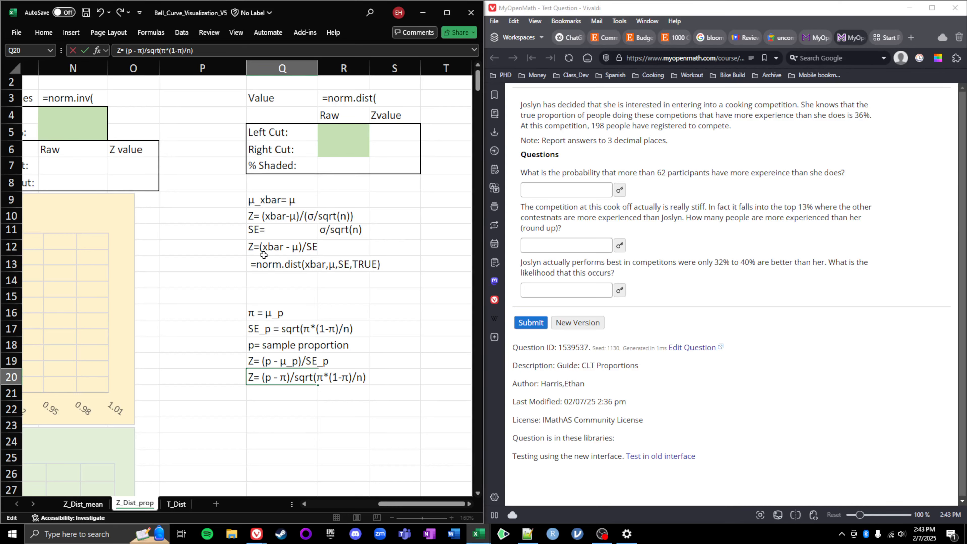
Clear the formula notes in Q9:R21 and narrow column P
left_click_drag(250, 197, 348, 393)
key("Delete")
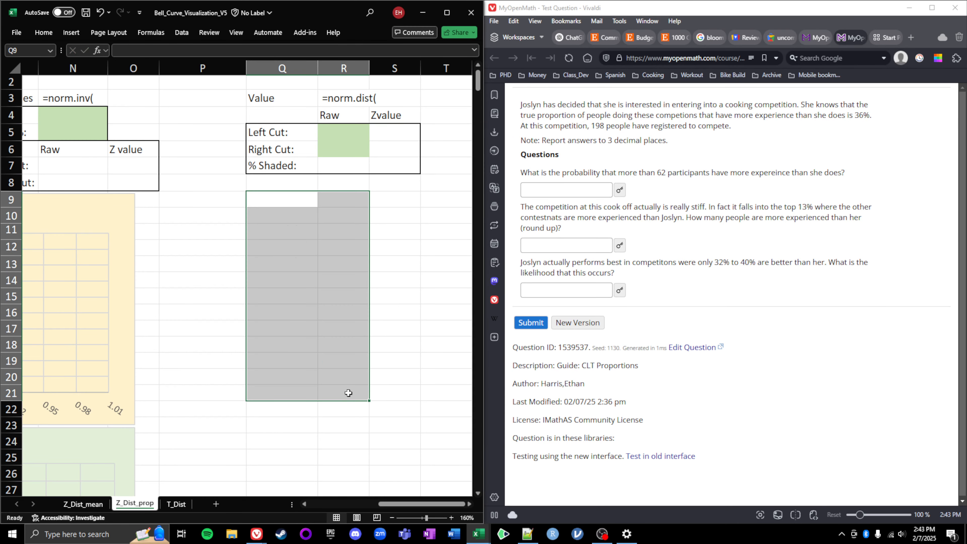
left_click(427, 328)
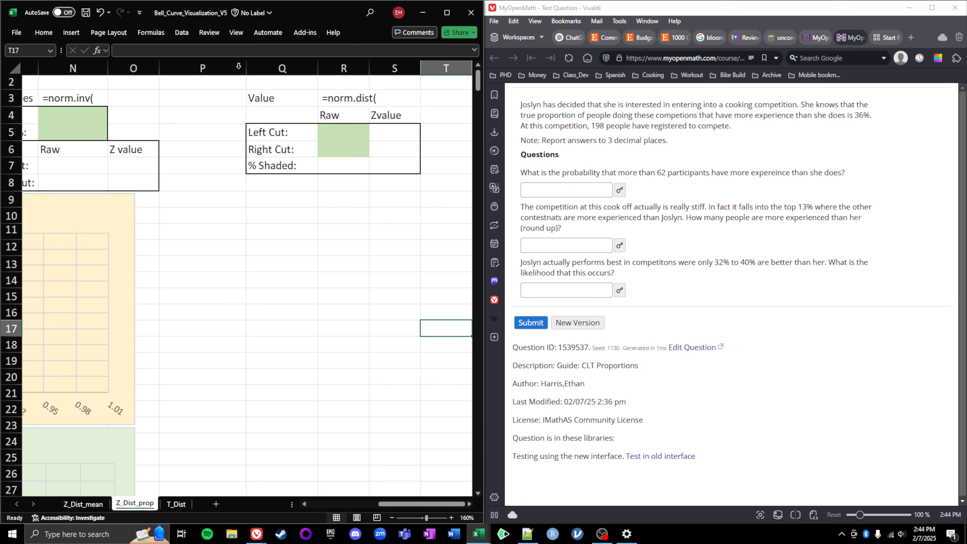
left_click_drag(246, 65, 208, 65)
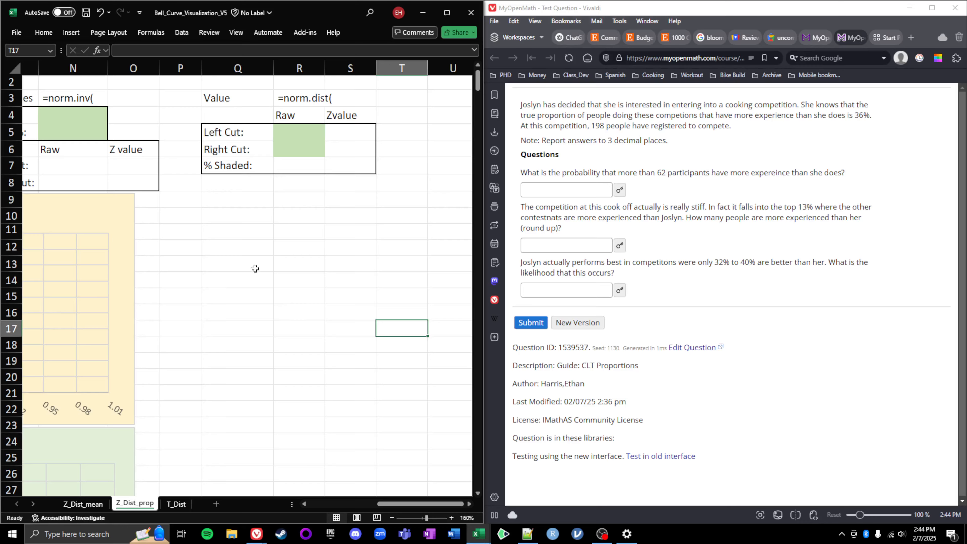
Correct the standard error label in cell J7 to "sqrt(π*(1-π)/n)="
scroll(255, 268, "down", 3)
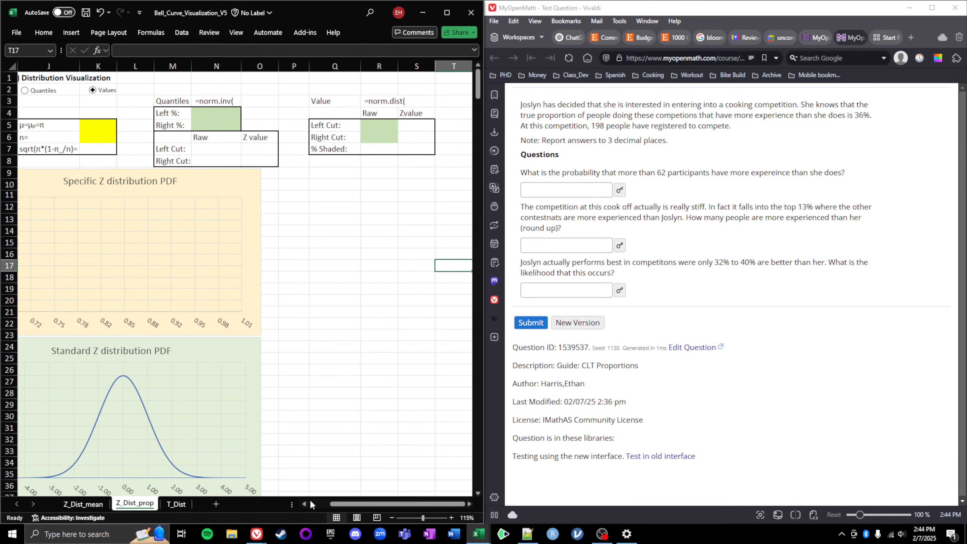
left_click(304, 503)
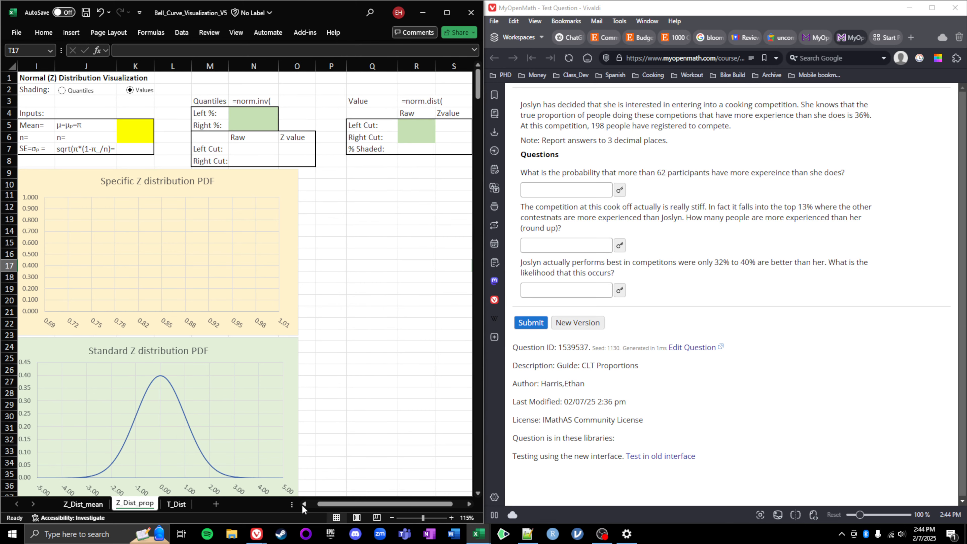
left_click(303, 504)
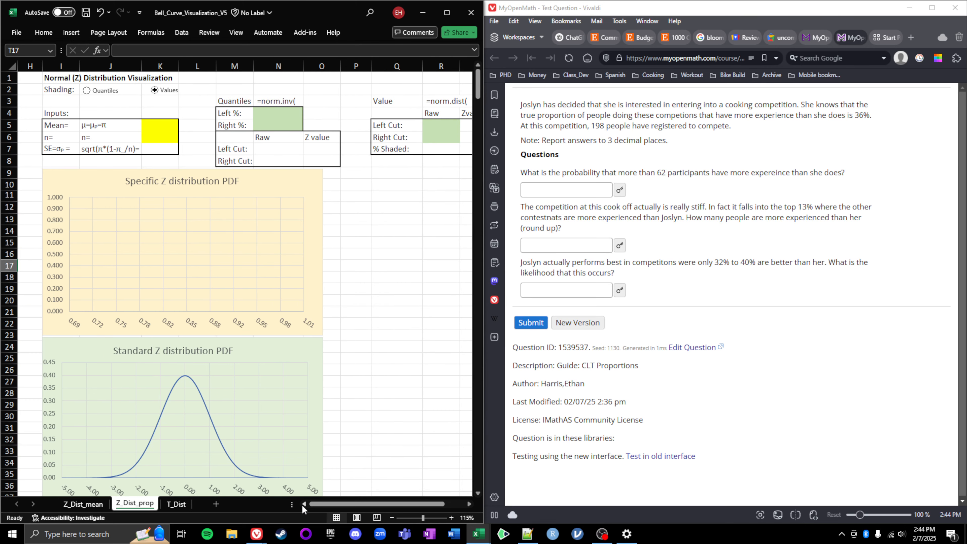
left_click(467, 504)
double_click(107, 149)
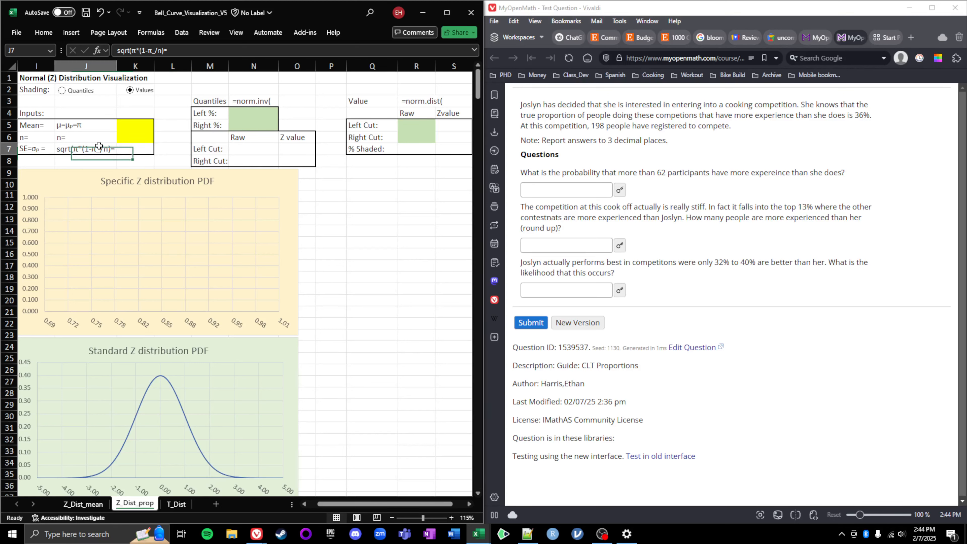
key("BackSpace")
type(")")
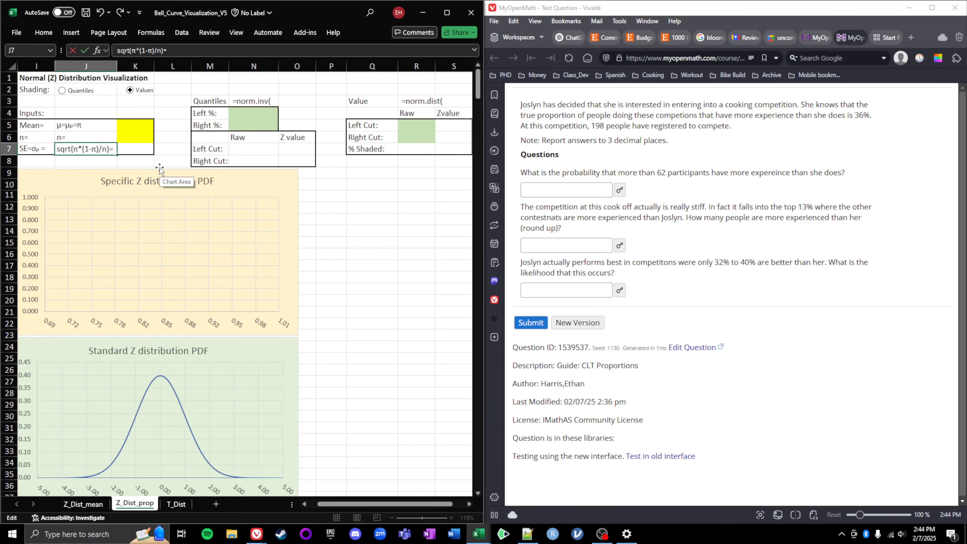
left_click(416, 312)
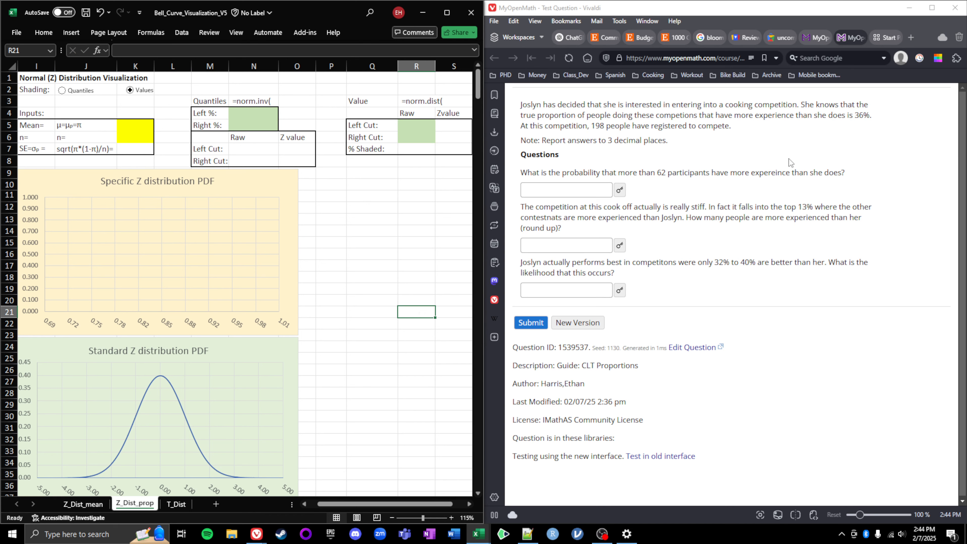
Enlarge the MyOpenMath question page to 160%, widen the Excel side of the split screen, and switch back to Excel
left_click(776, 219)
scroll(777, 219, "up", 6, "ctrl")
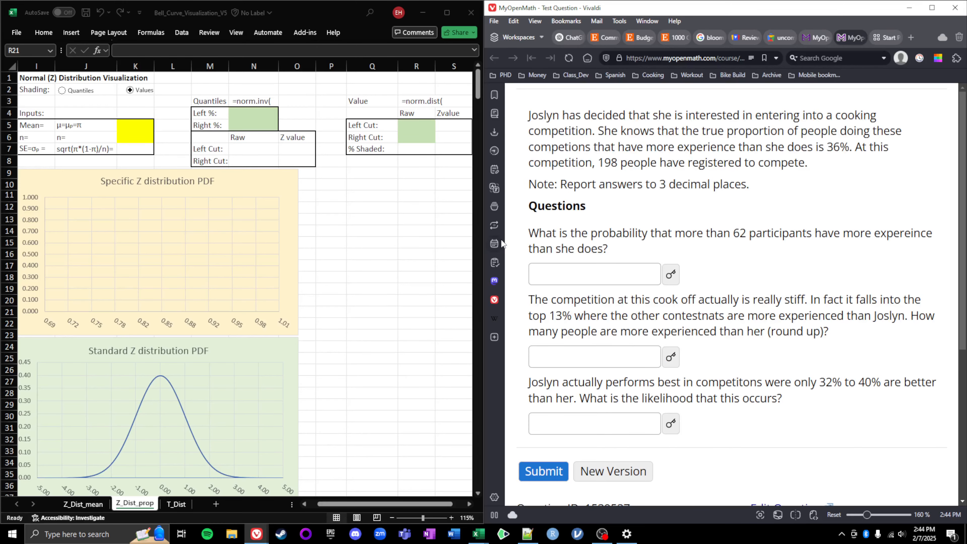
left_click_drag(482, 223, 593, 216)
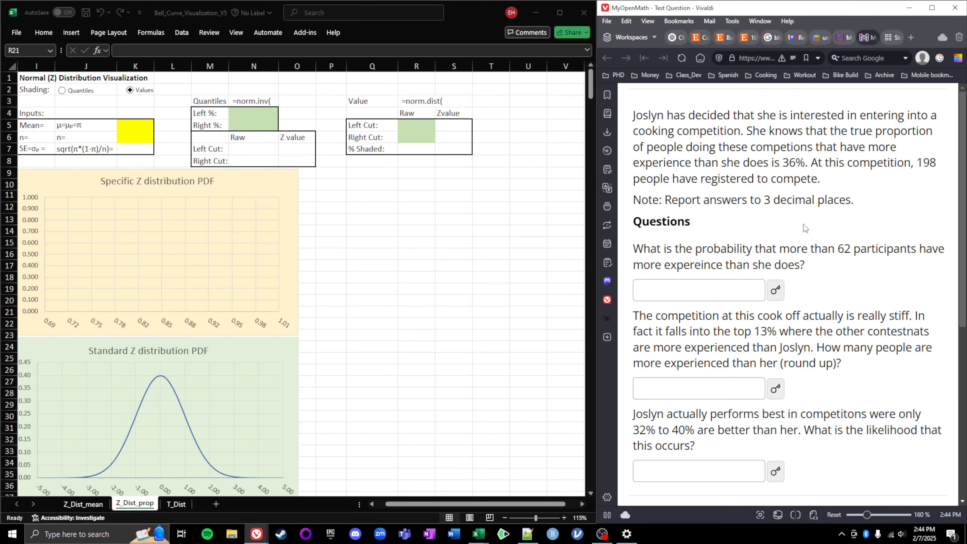
key("alt+Tab")
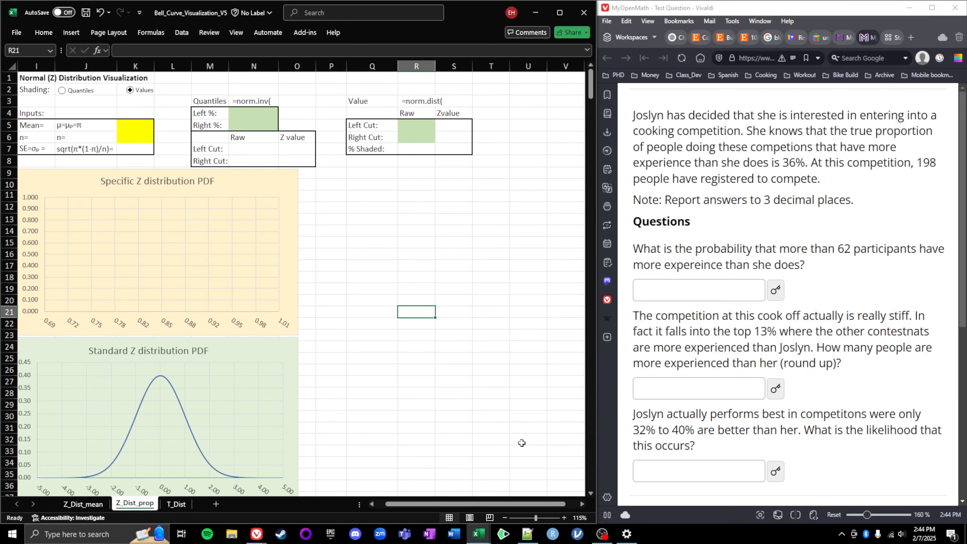
Fill in the distribution inputs with a mean of 0.36 in K5 and a sample size of 198 in K6
scroll(441, 510, "left", 1)
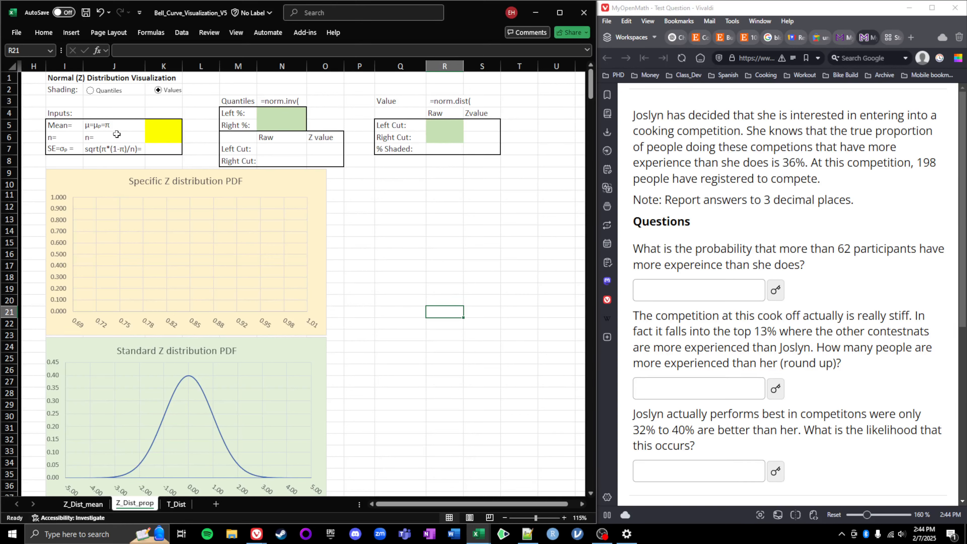
left_click(160, 122)
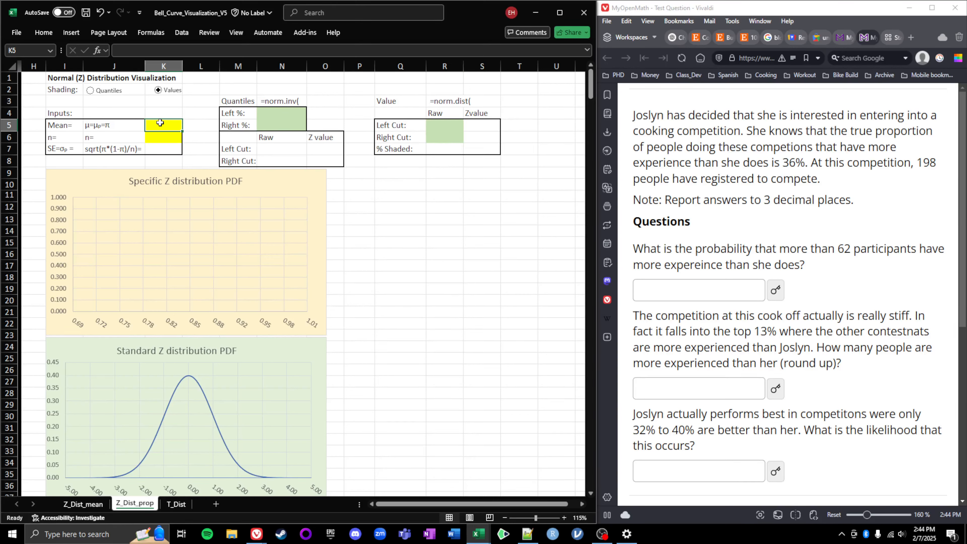
type("0.36")
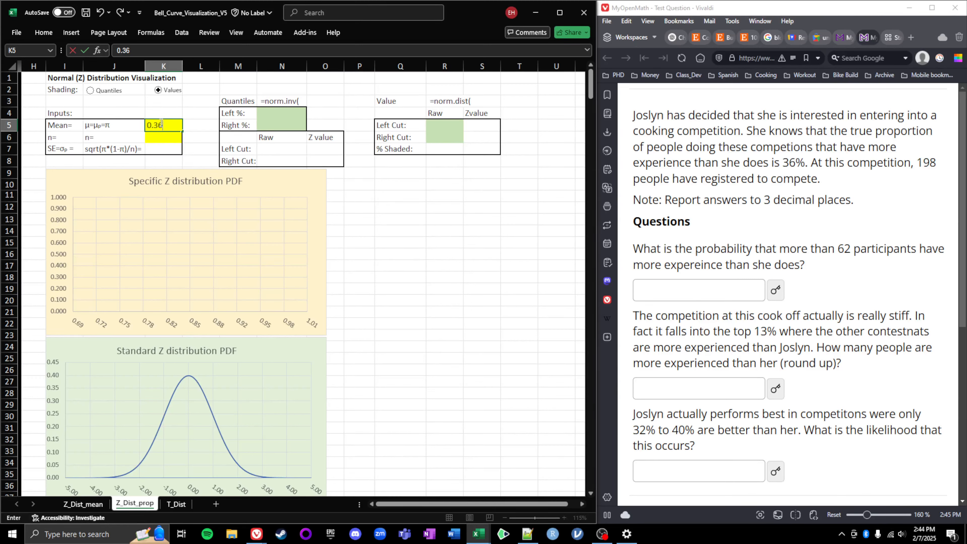
key("Return")
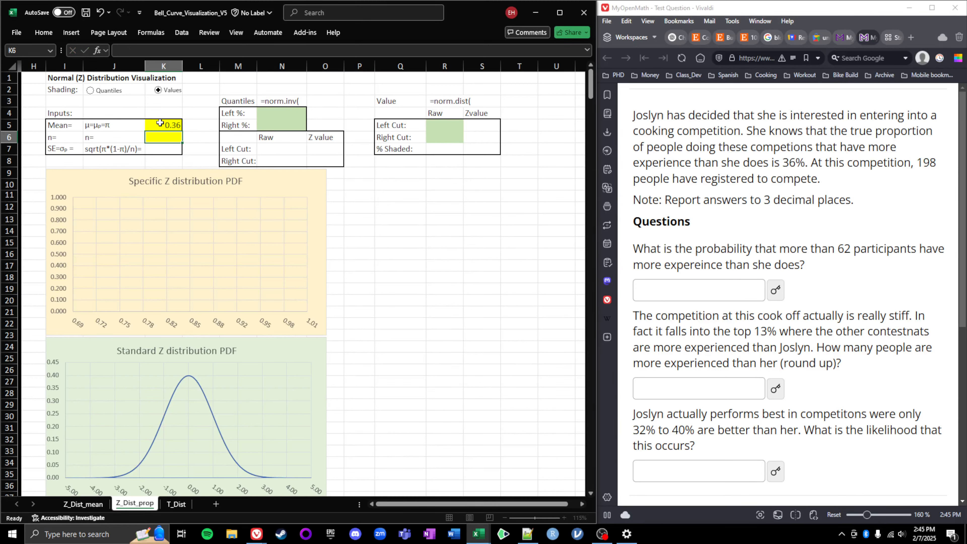
type("198")
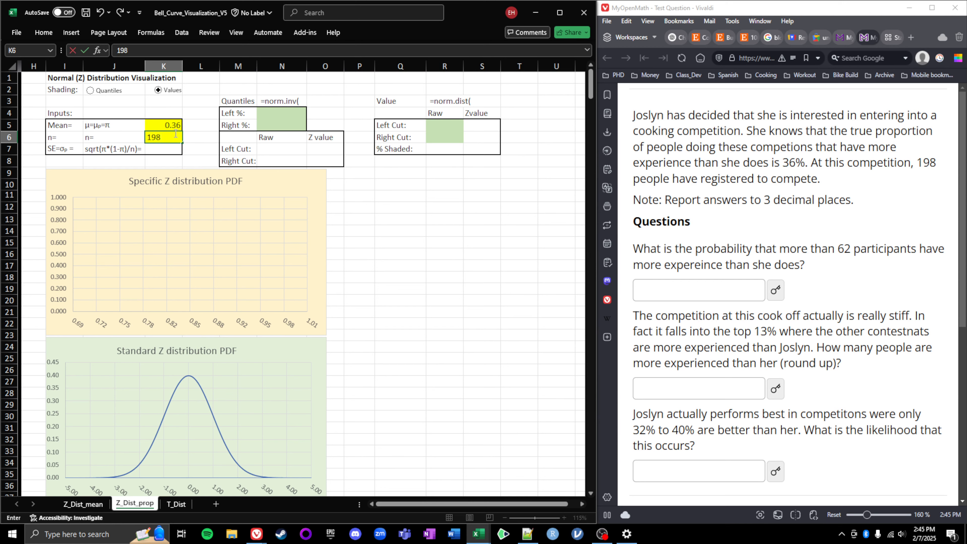
key("Return")
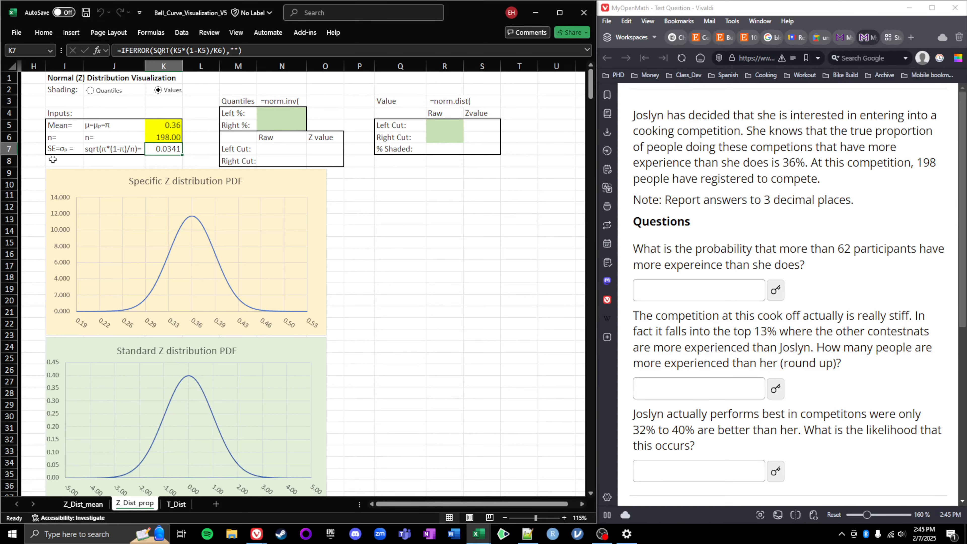
Start a "Key Items" list in Q10, with π as 0.36 in row 11 and "n=" as 198 in row 12
left_click(382, 184)
type("I")
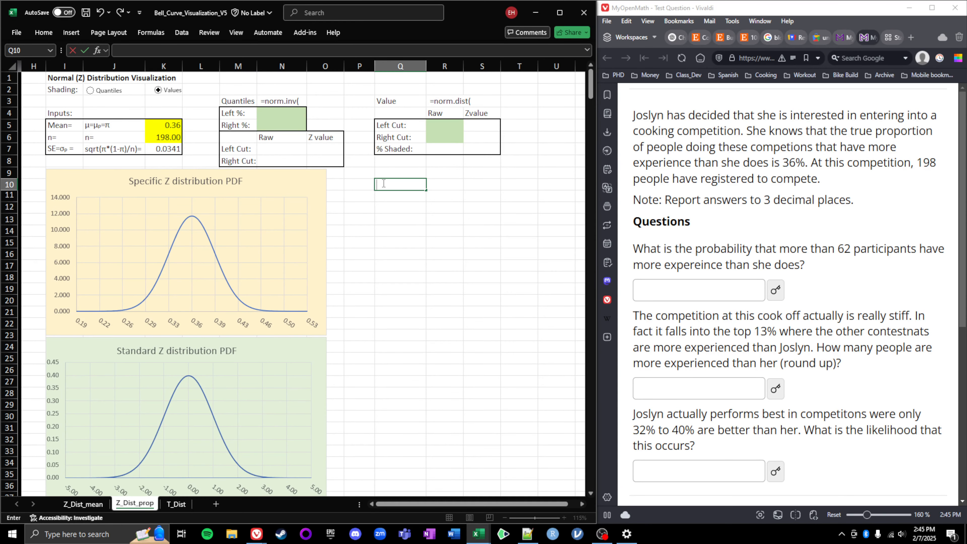
type("Key Items")
key("Return")
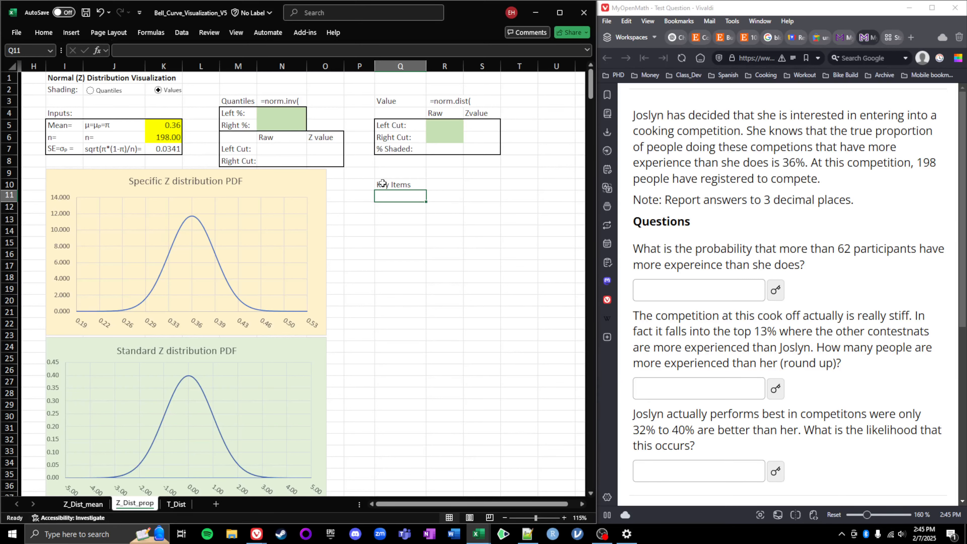
type("π")
key("Tab")
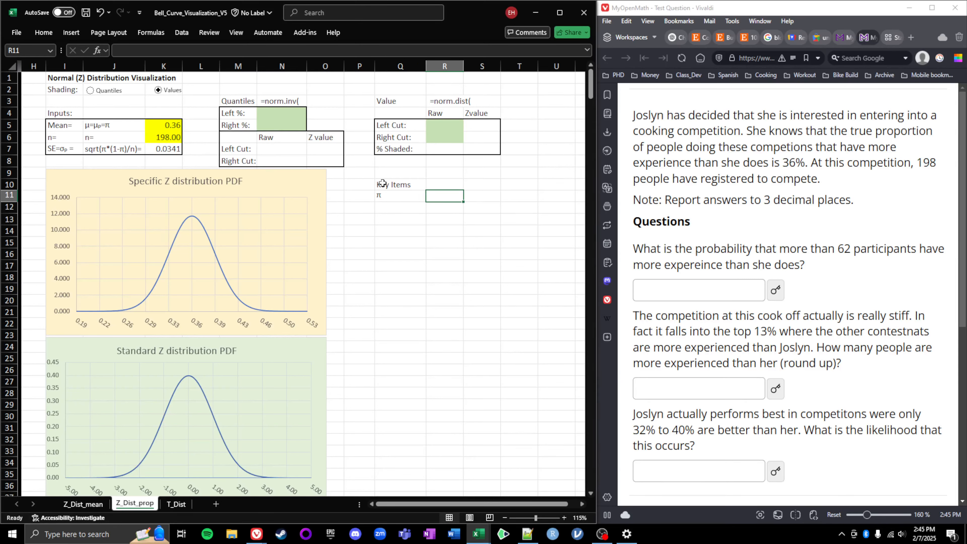
type("0.36")
key("Return")
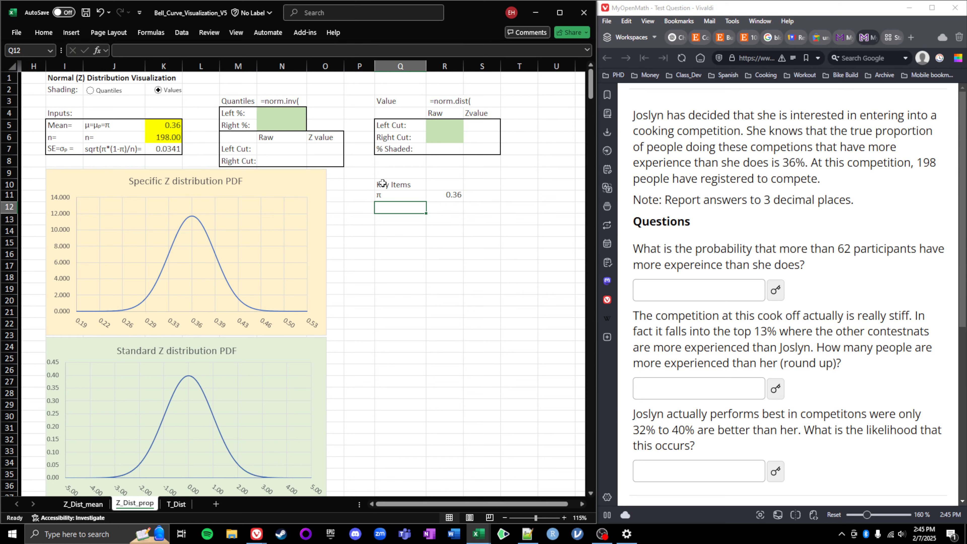
type("n=")
key("Tab")
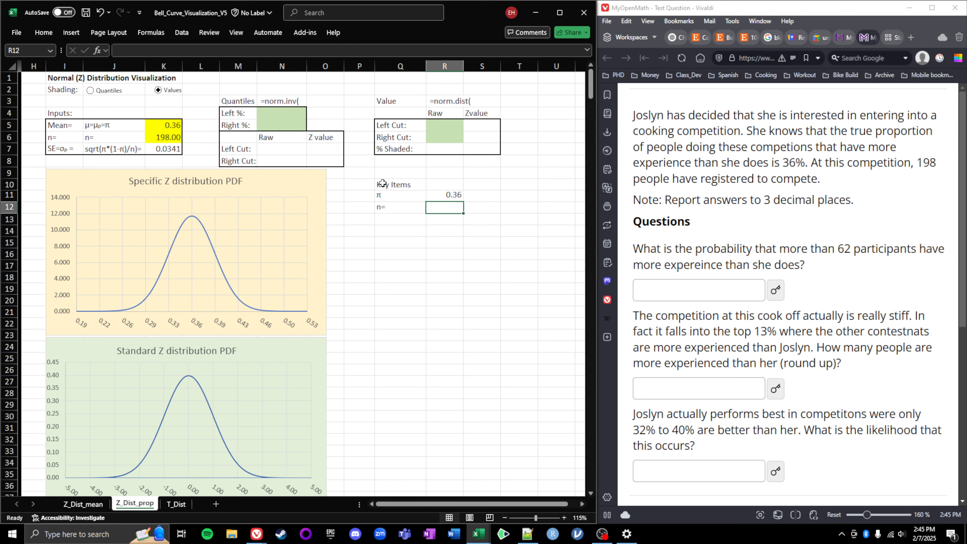
type("198")
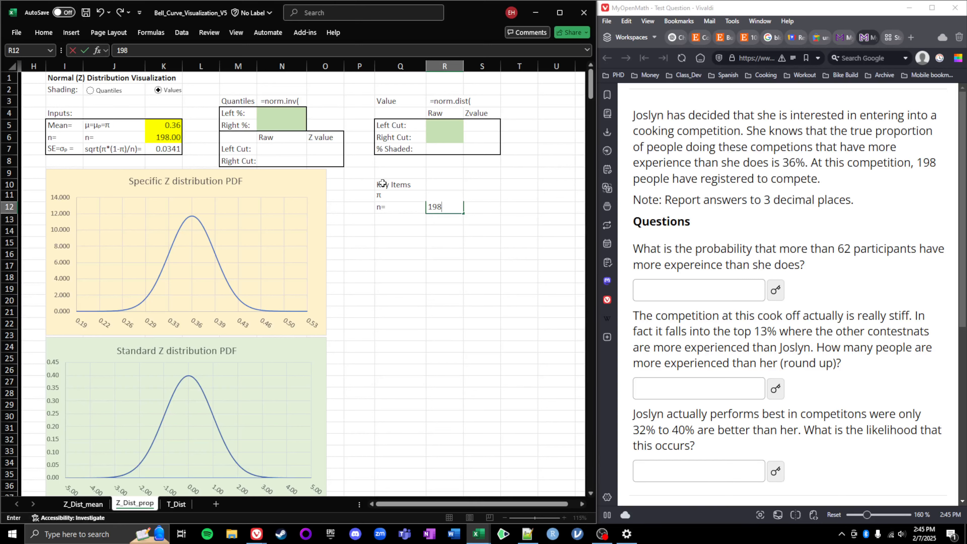
key("Return")
Label cell Q13 "SE=σ_p=" below the sample size
type("SE_p")
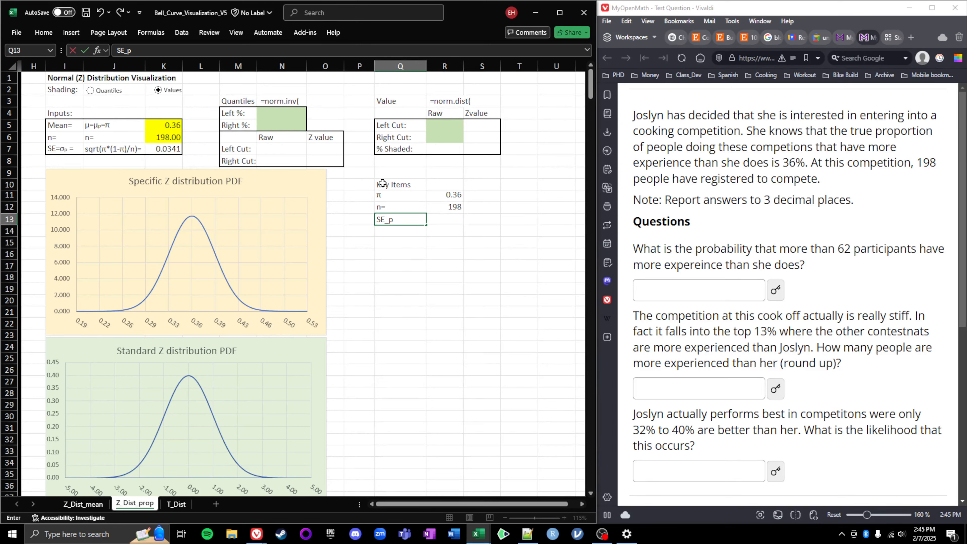
key("BackSpace")
key("BackSpace")
type("=σ_p=")
key("Tab")
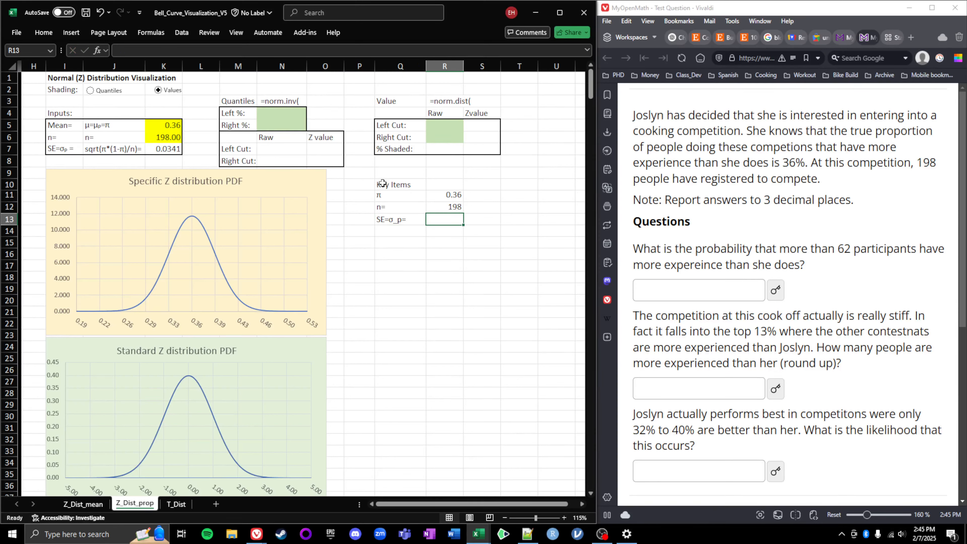
Calculate the standard error in R13 with =sqrt(R11*(1-R11)/R12)
type("=sqrt(")
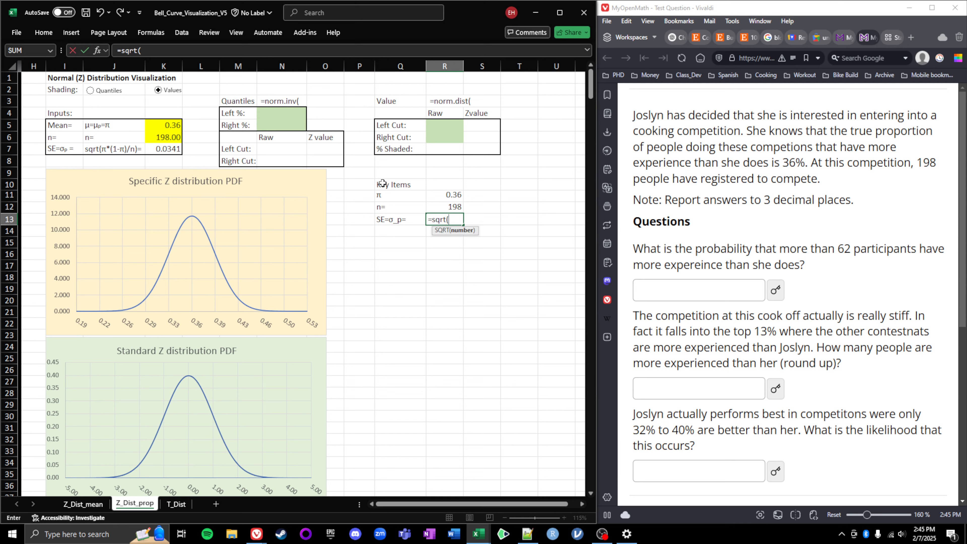
left_click(440, 198)
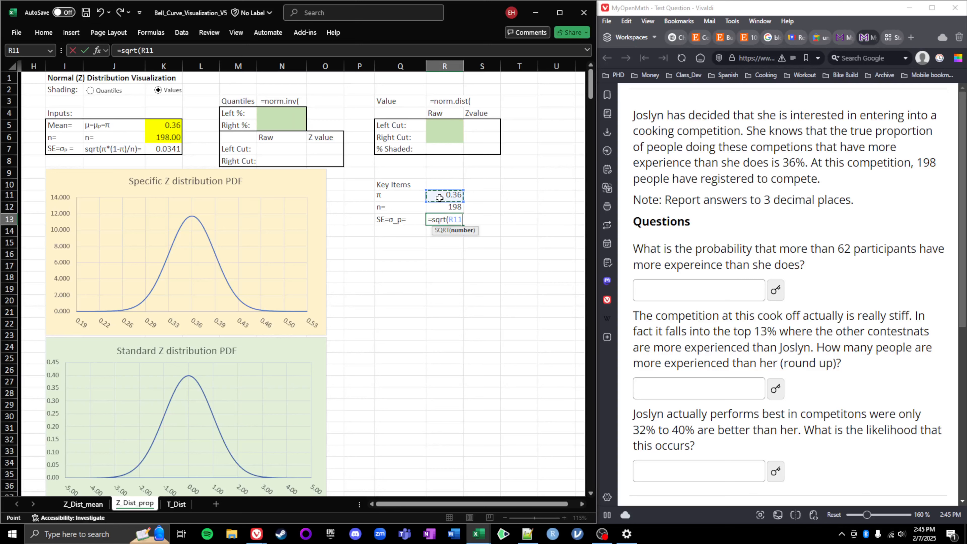
type("*(1-")
left_click(439, 198)
type(")")
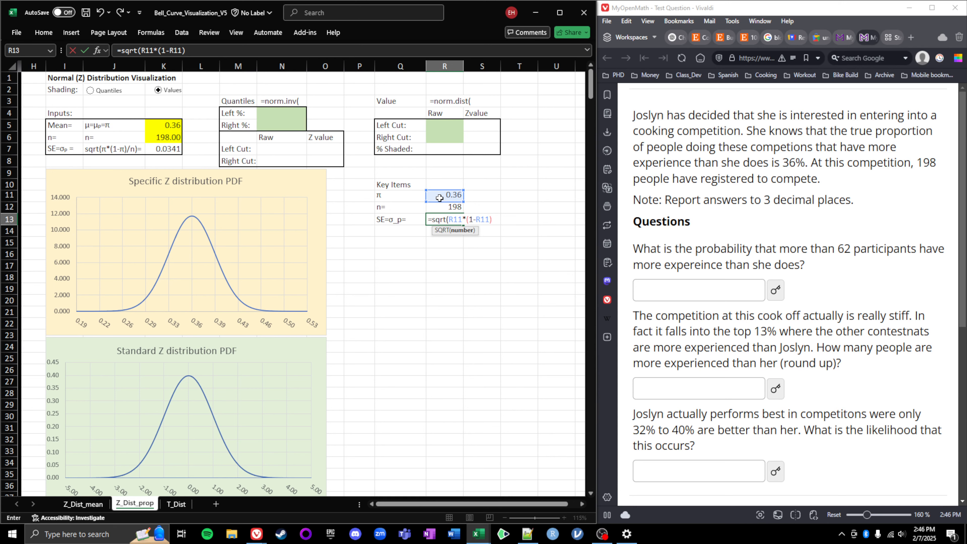
type("/")
left_click(444, 208)
type(")")
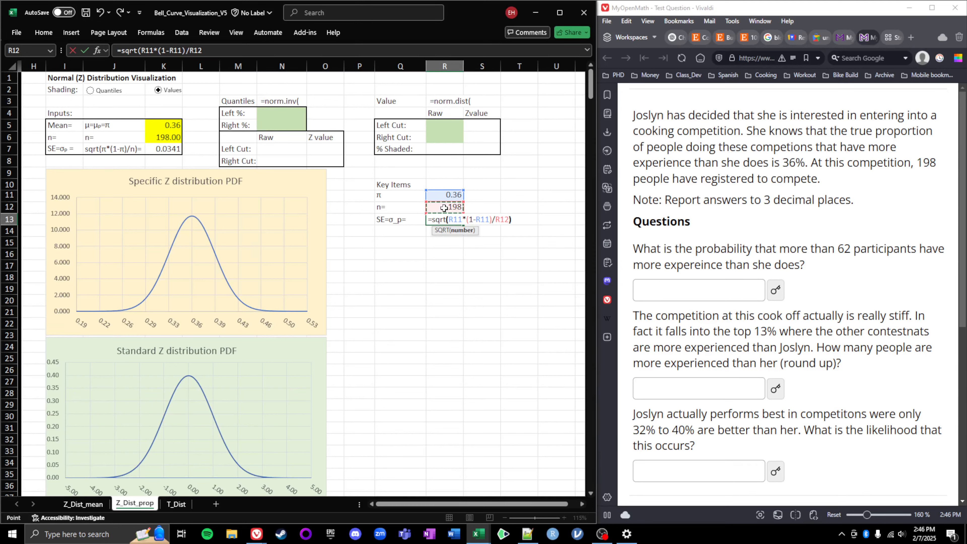
key("Return")
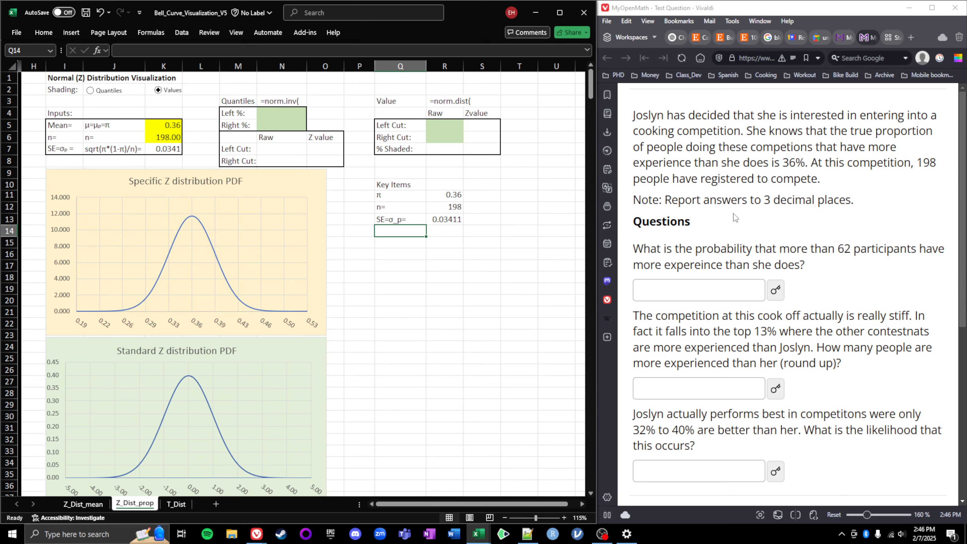
Label Q16 "# with more experience=" and enter =62 in S16 from the first question
scroll(735, 219, "down", 3)
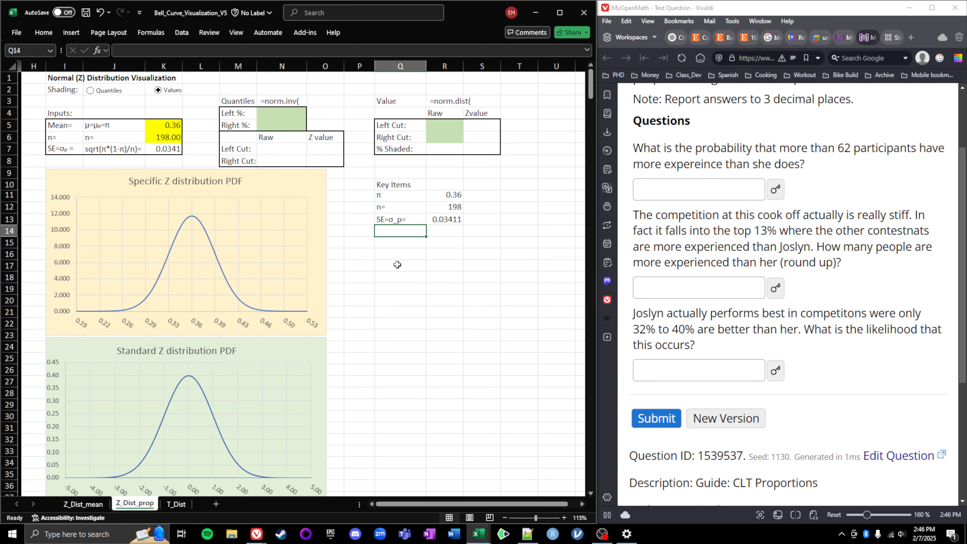
left_click(386, 253)
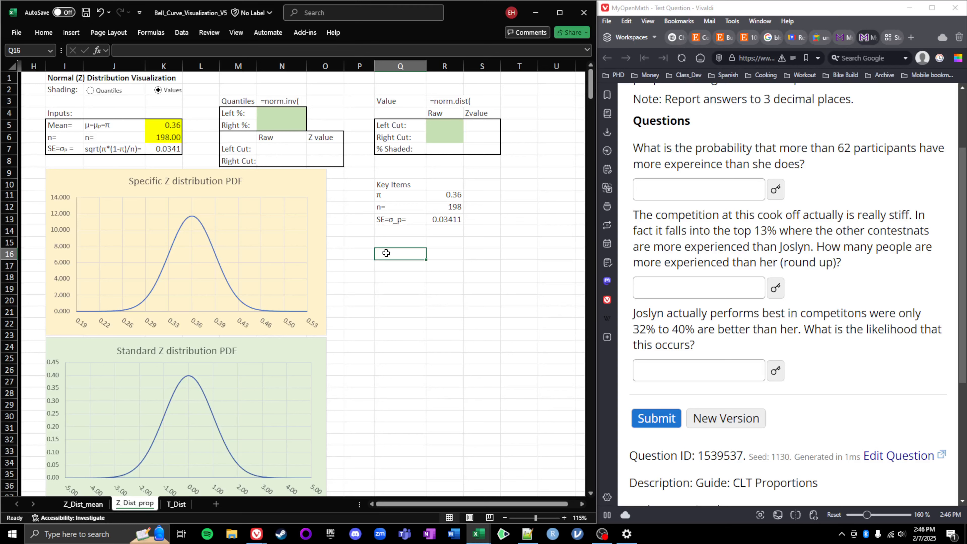
type("# with")
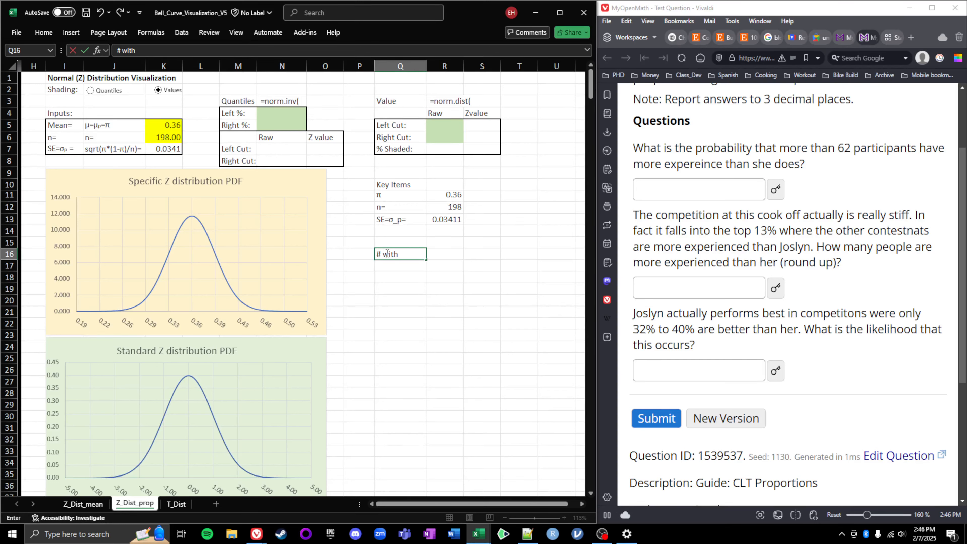
type(" more experience=")
key("Tab")
left_click(478, 256)
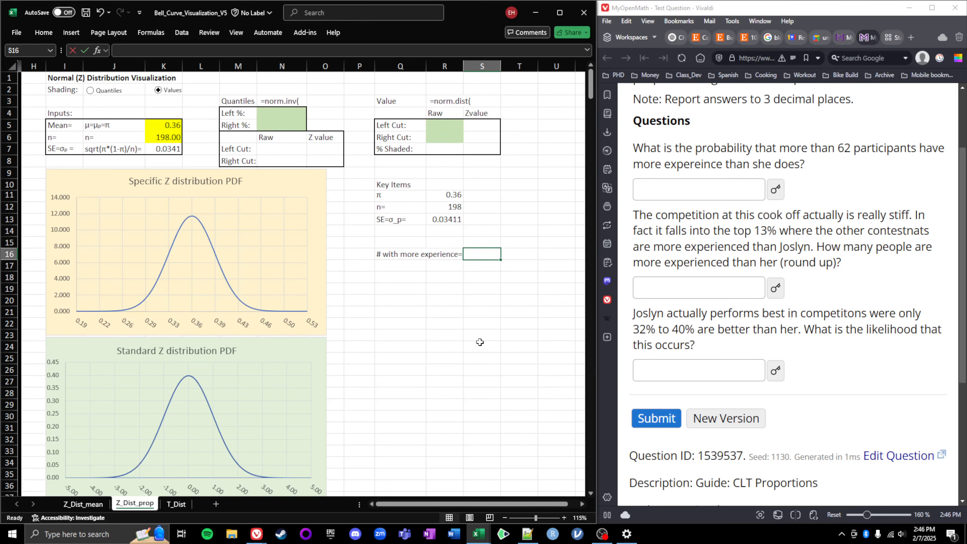
type("=62")
key("Return")
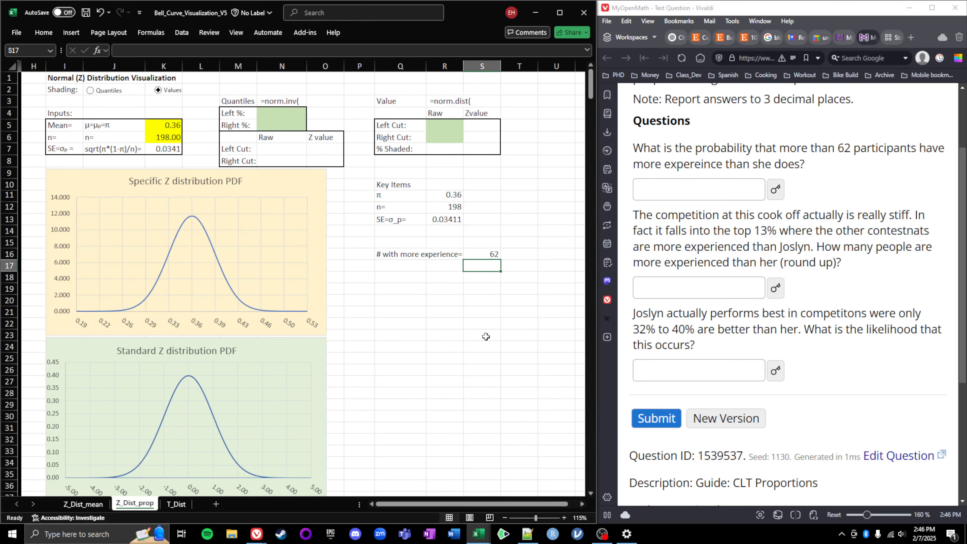
Label R17 "p=" and calculate the sample proportion in S17 with =S16/R12
left_click(434, 268)
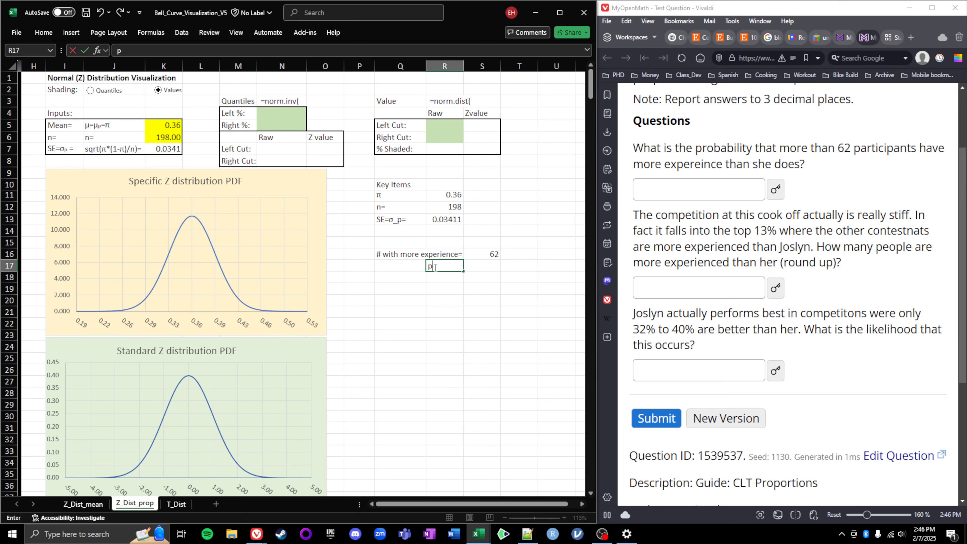
key("Right")
type("=")
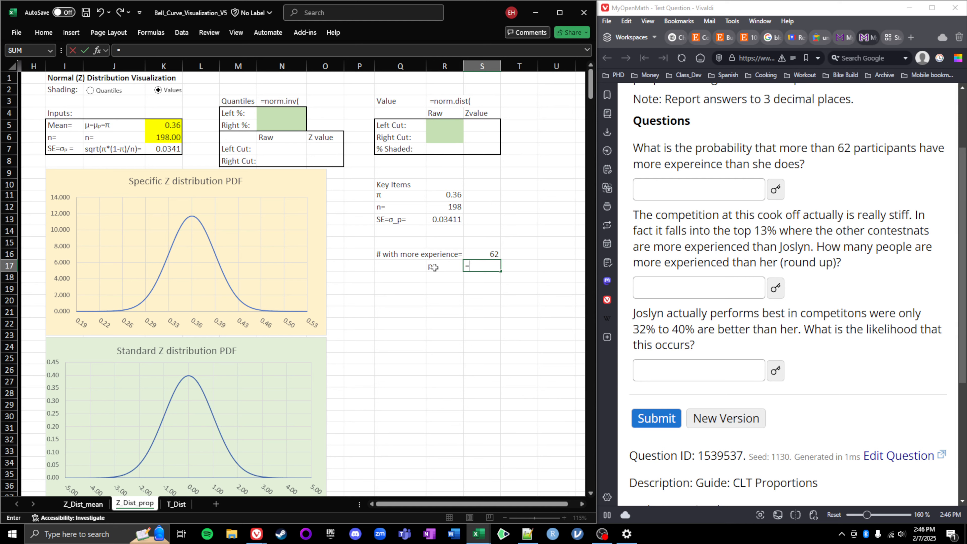
left_click(481, 254)
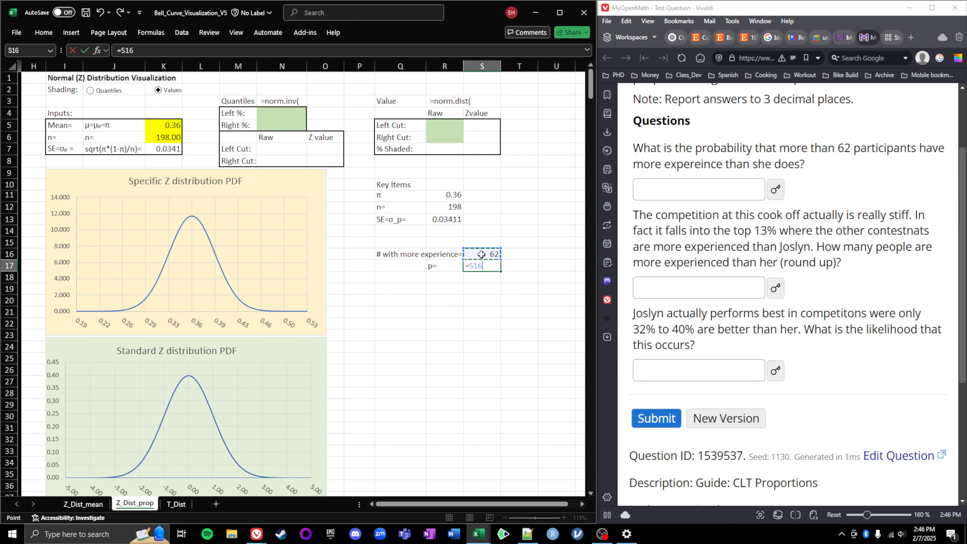
type("/")
left_click(445, 206)
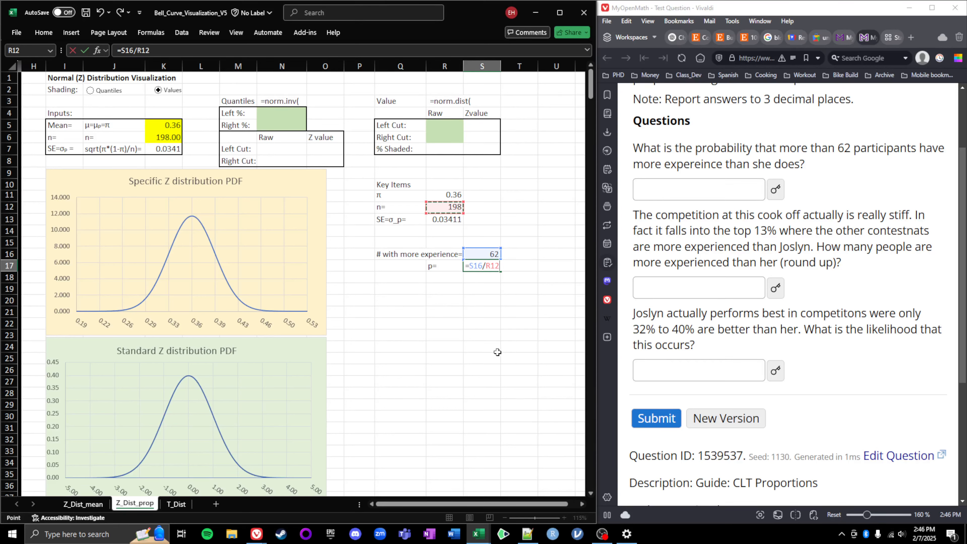
key("Return")
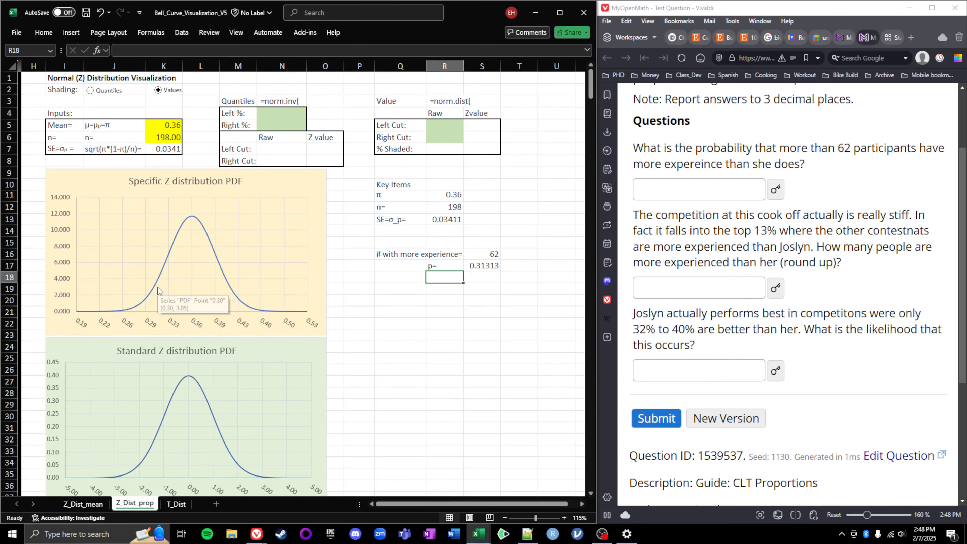
Label R18 "P(p>0.313)=" and widen column R to fit the label, ending on cell S18
type("P(")
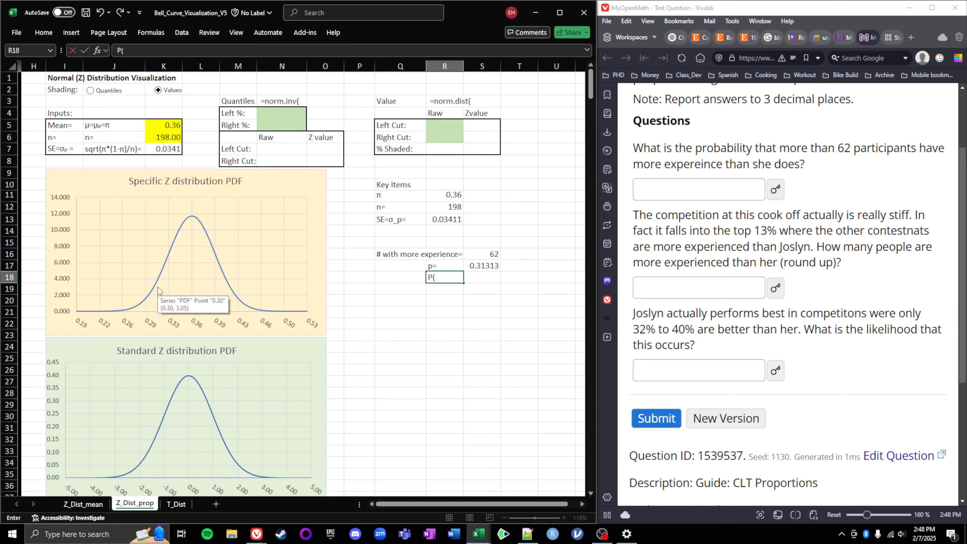
type("p>0.313)=")
left_click(483, 359)
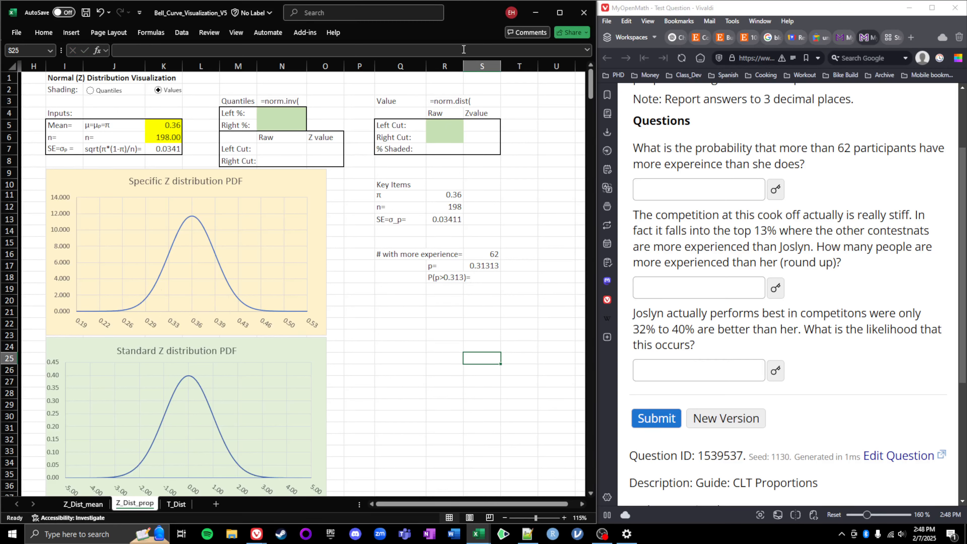
left_click_drag(462, 68, 475, 69)
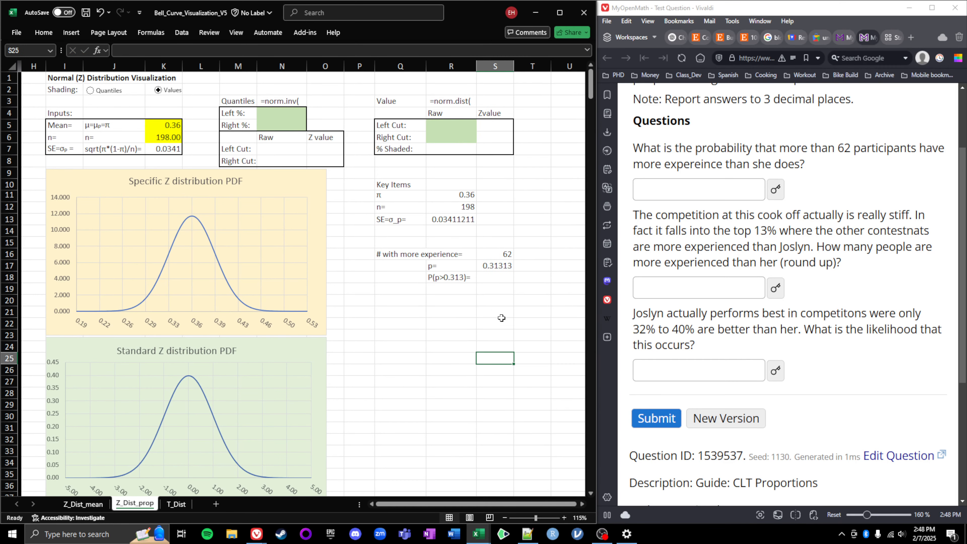
left_click(490, 278)
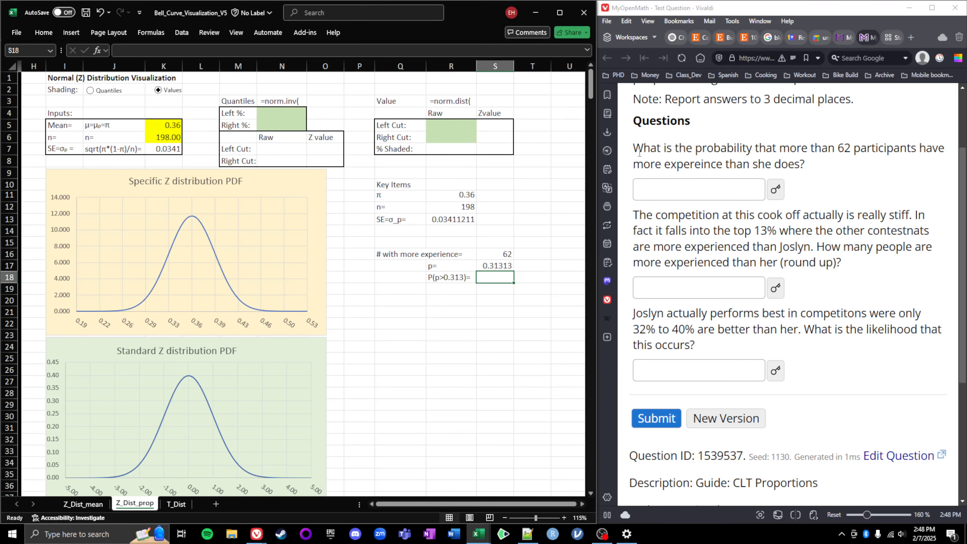
Highlight "the probability" in the first question and the "Value" heading in Q3 to match the question to the norm.dist table
left_click_drag(633, 148, 758, 144)
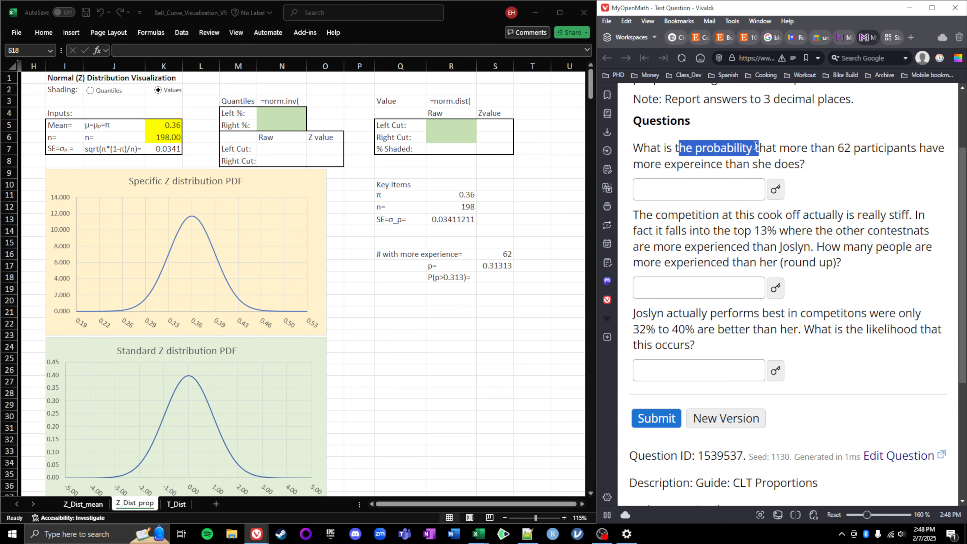
left_click(392, 101)
double_click(392, 100)
left_click_drag(399, 101, 368, 98)
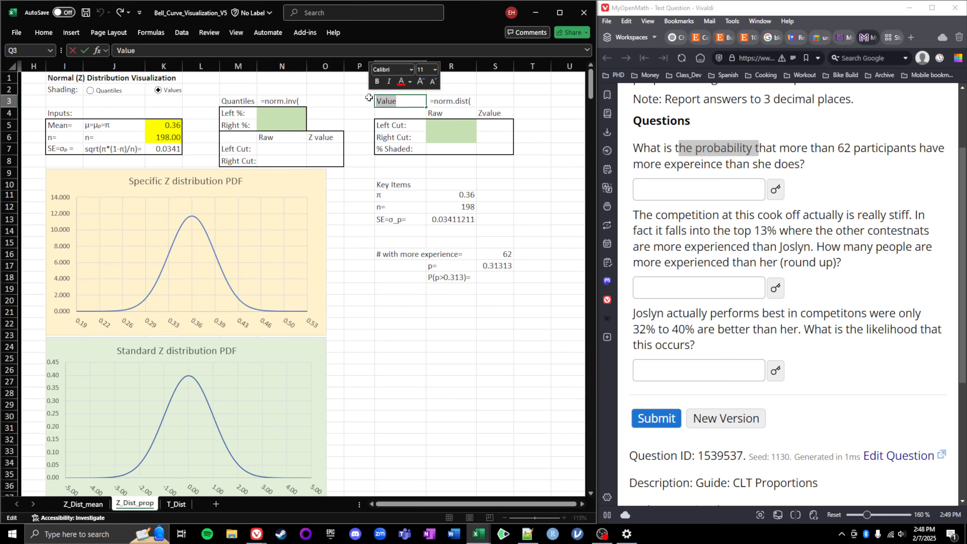
Rename the Q3 heading to "Probability" and highlight "more than 62 participants" in the first question
type("Probability")
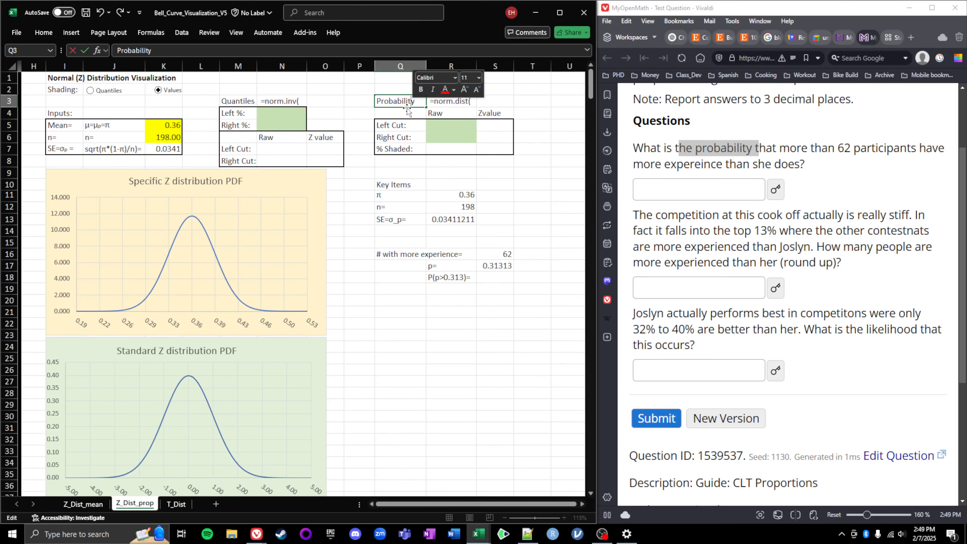
key("Return")
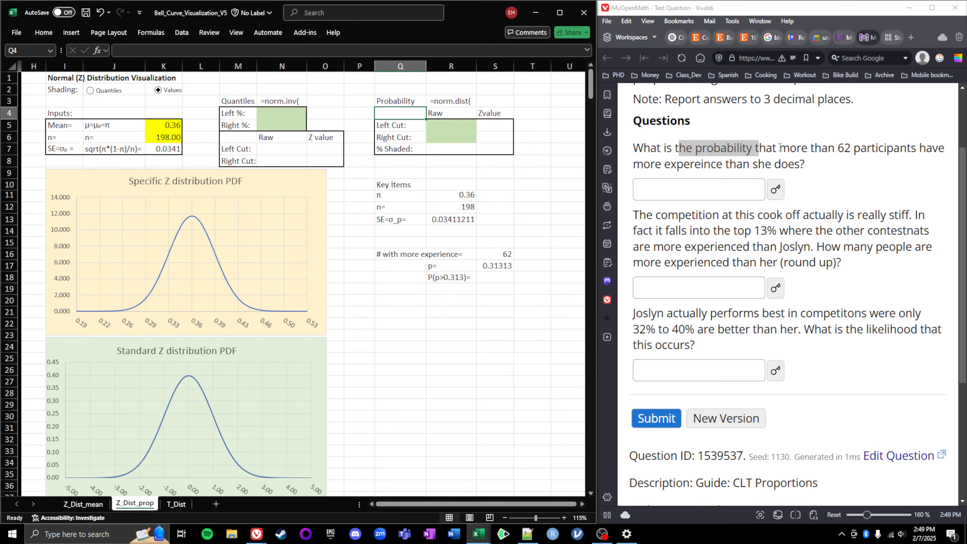
left_click_drag(777, 148, 922, 156)
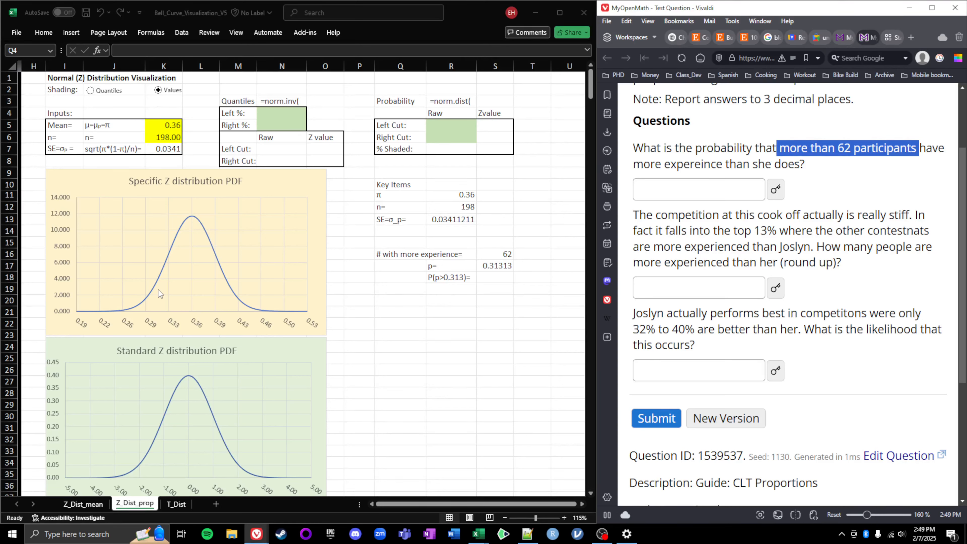
Shade the area above the sample proportion by entering 0.31313 as the raw Left Cut and INF as the Right Cut
left_click(432, 125)
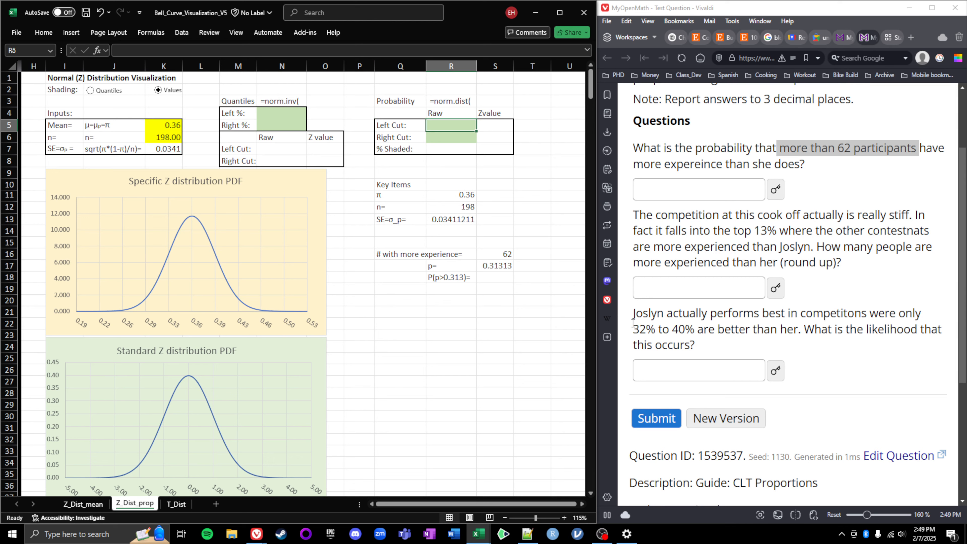
type("0.")
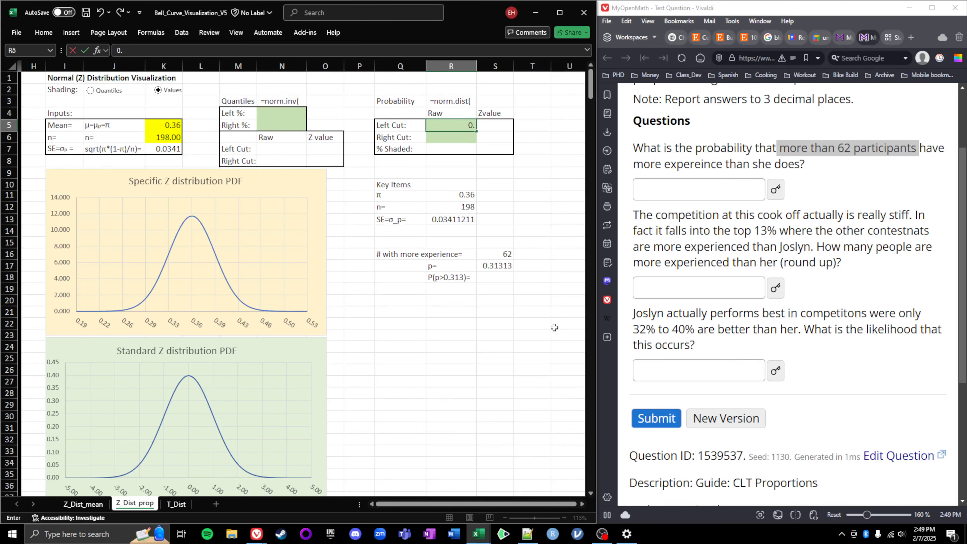
type("31313")
key("Return")
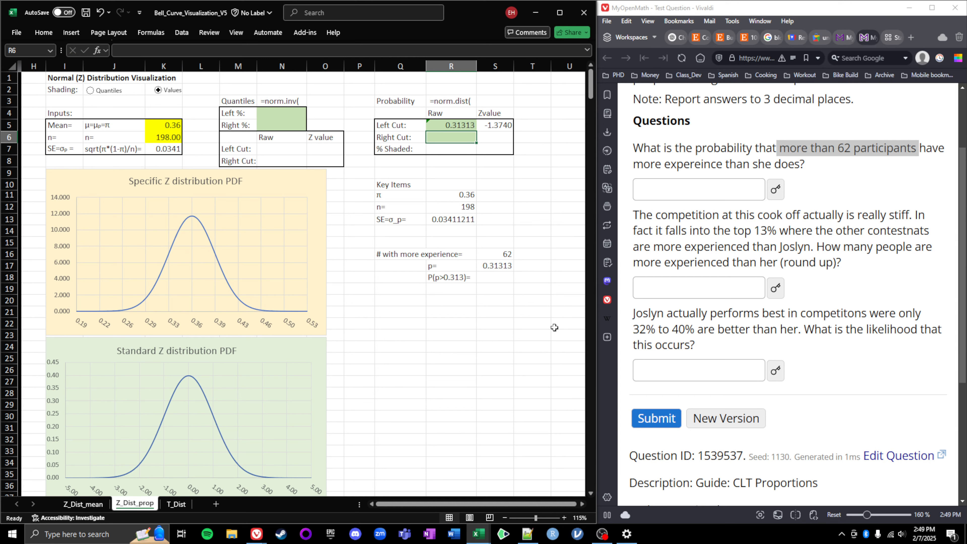
type("INF")
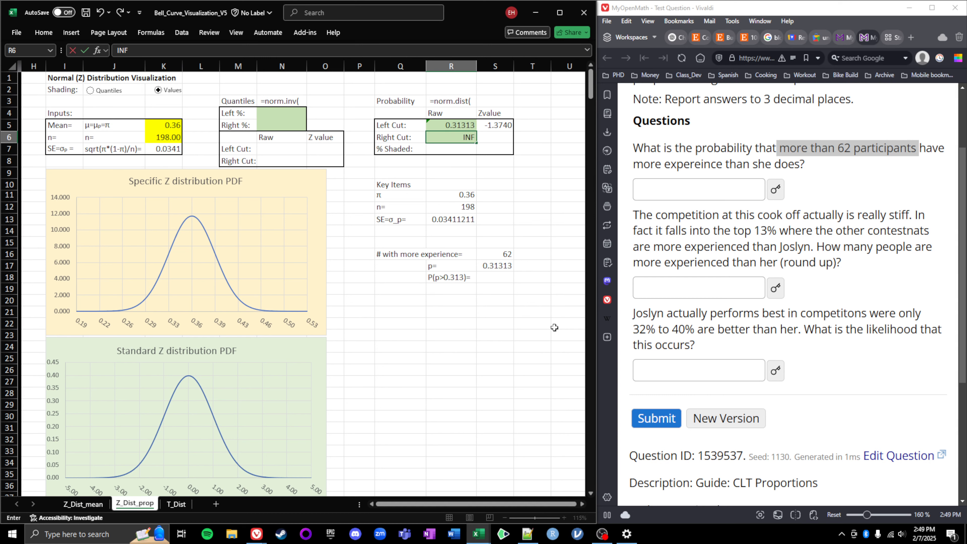
key("Return")
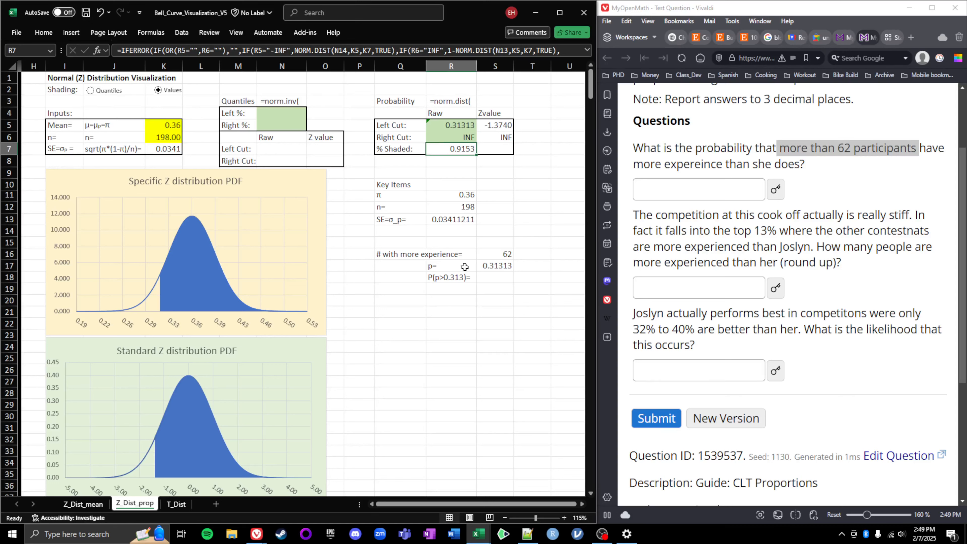
Calculate the cumulative probability in S18 with =norm.dist(S17,R11,R13,TRUE)
double_click(491, 279)
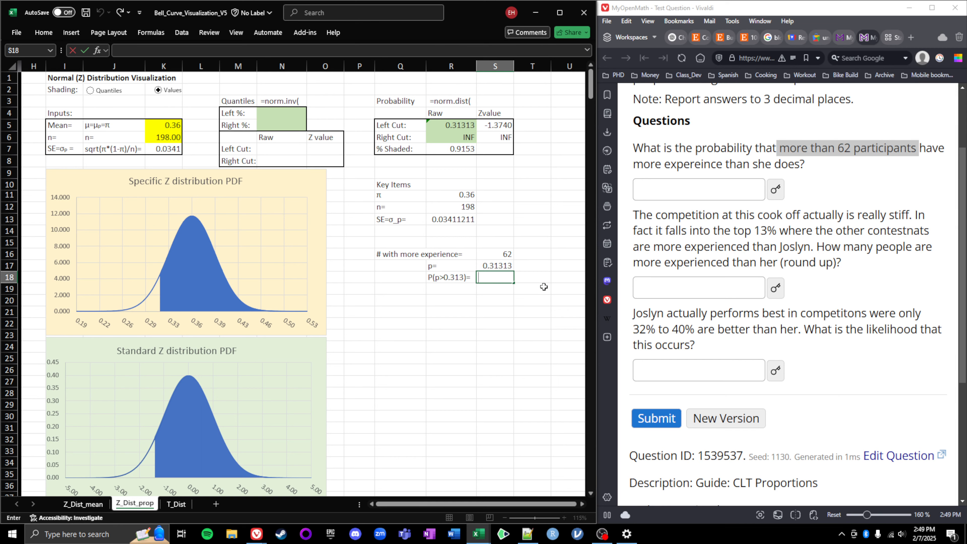
type("=nor")
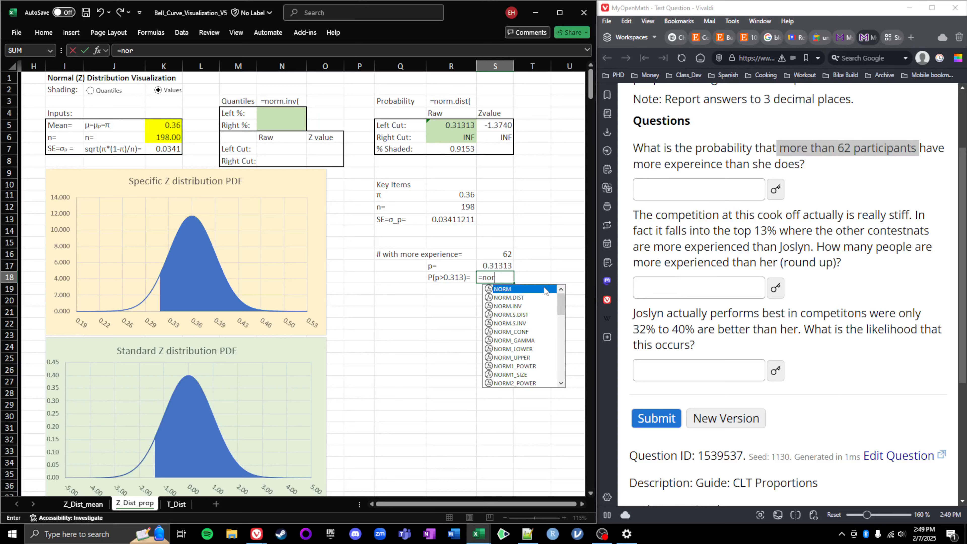
type("m.dist(")
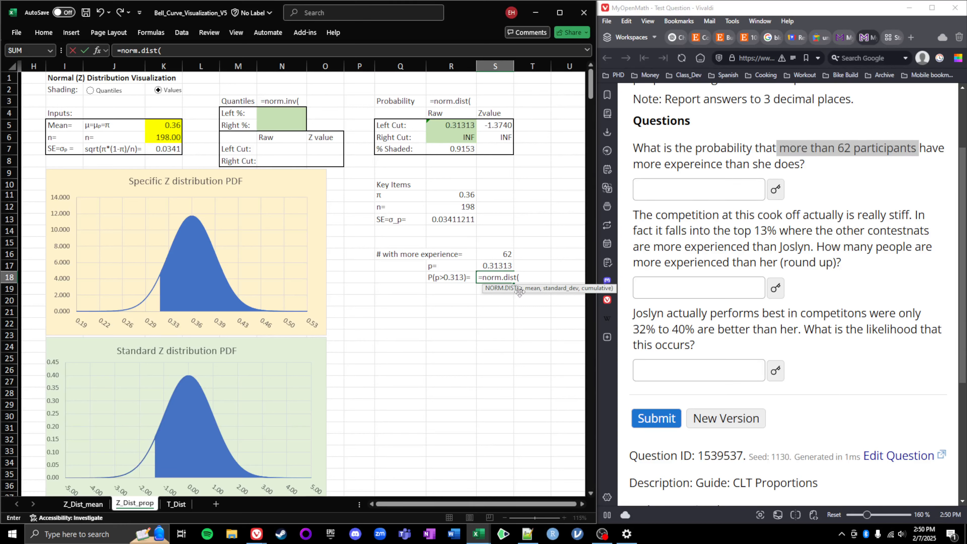
left_click(492, 267)
type(",")
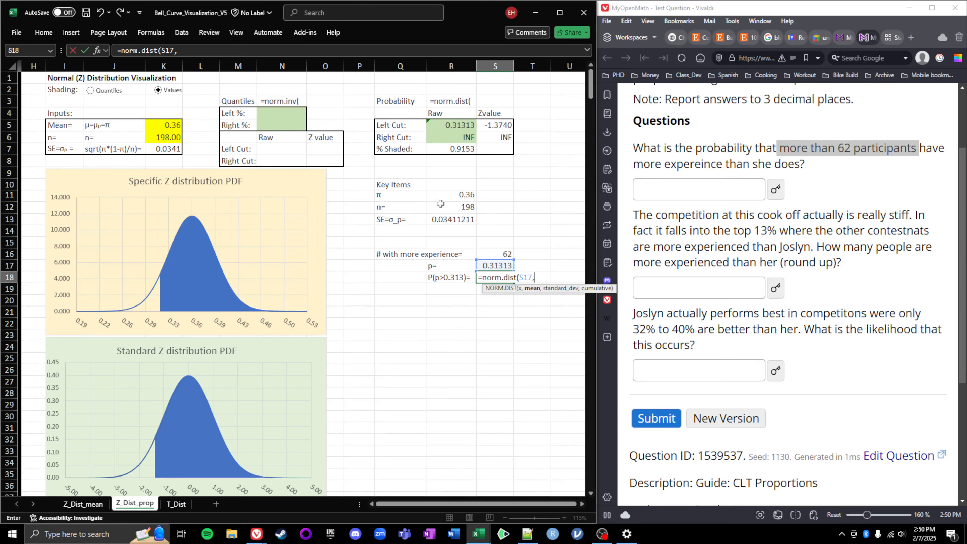
left_click(456, 195)
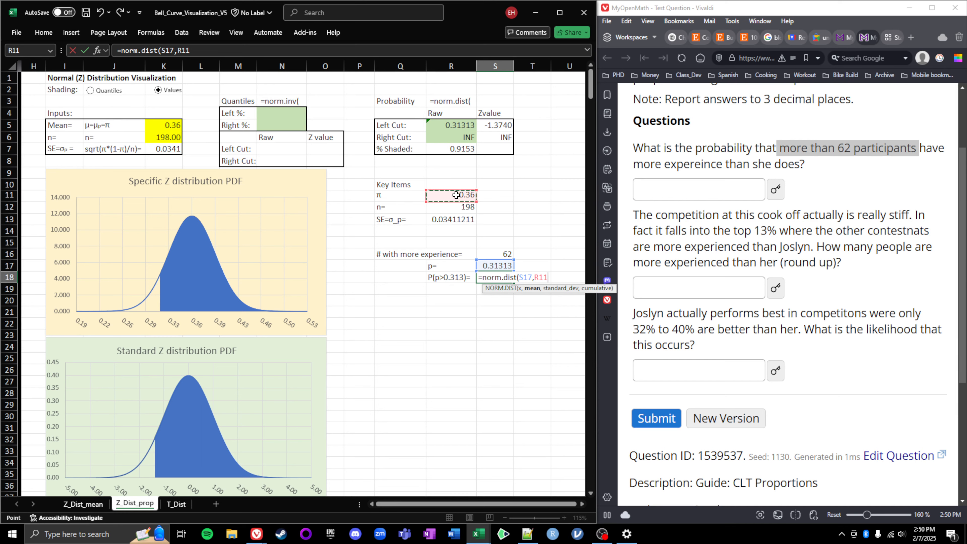
type(",")
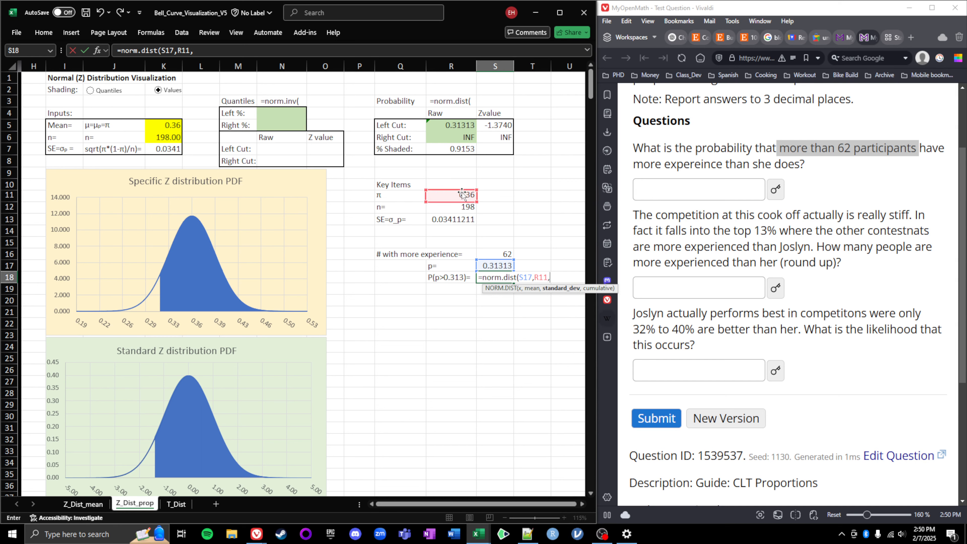
left_click(447, 220)
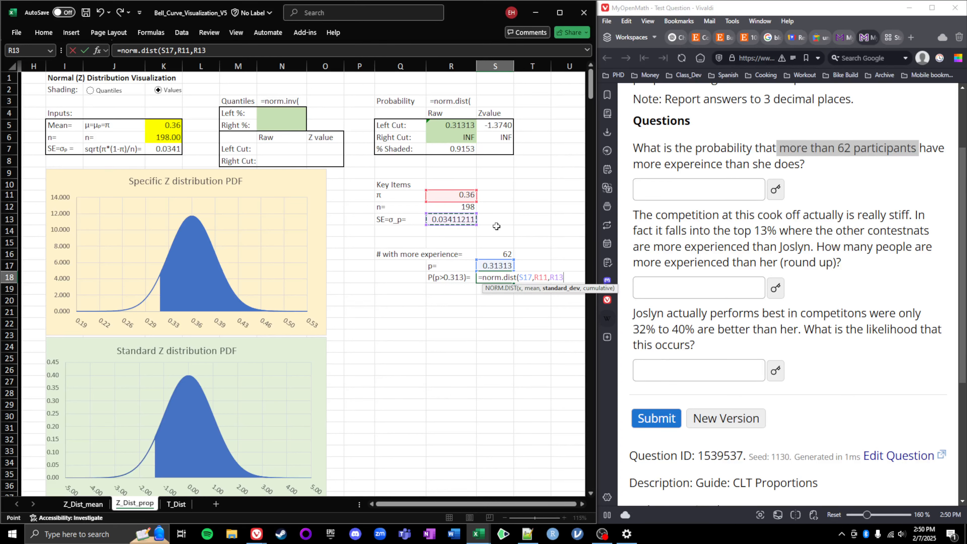
type(",")
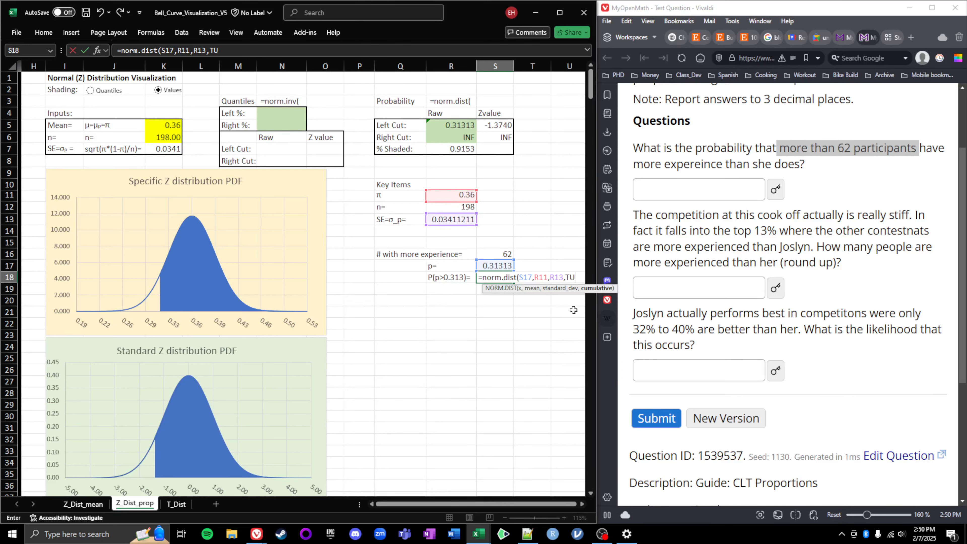
type("T")
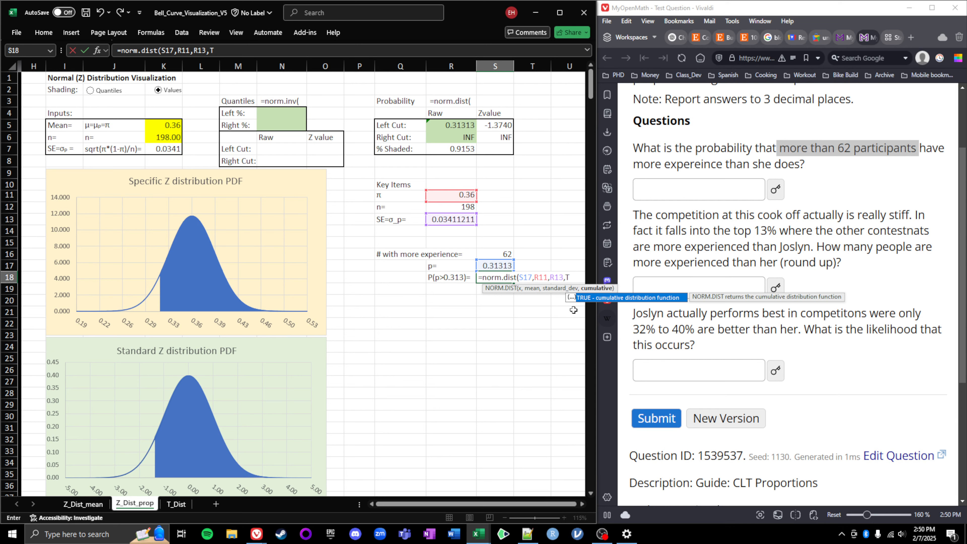
type("RUE)")
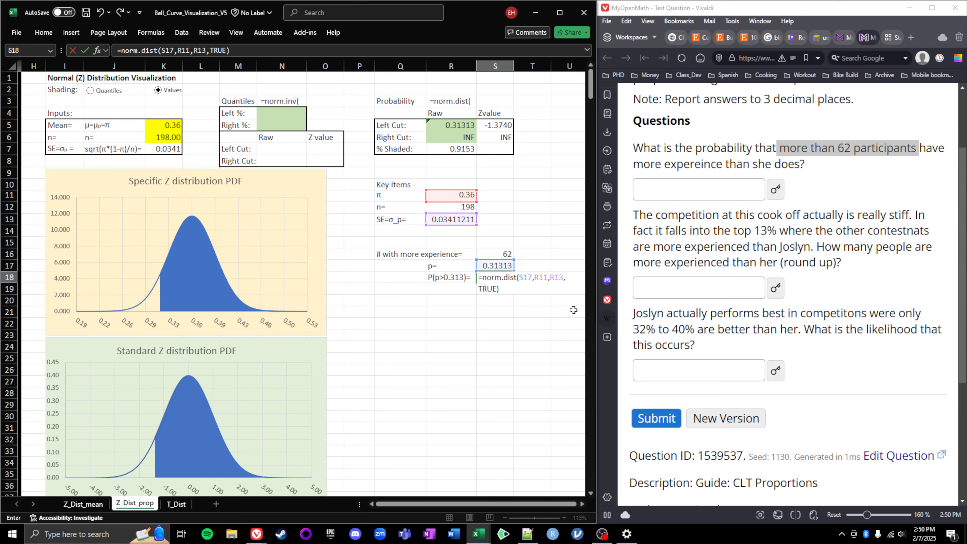
key("Return")
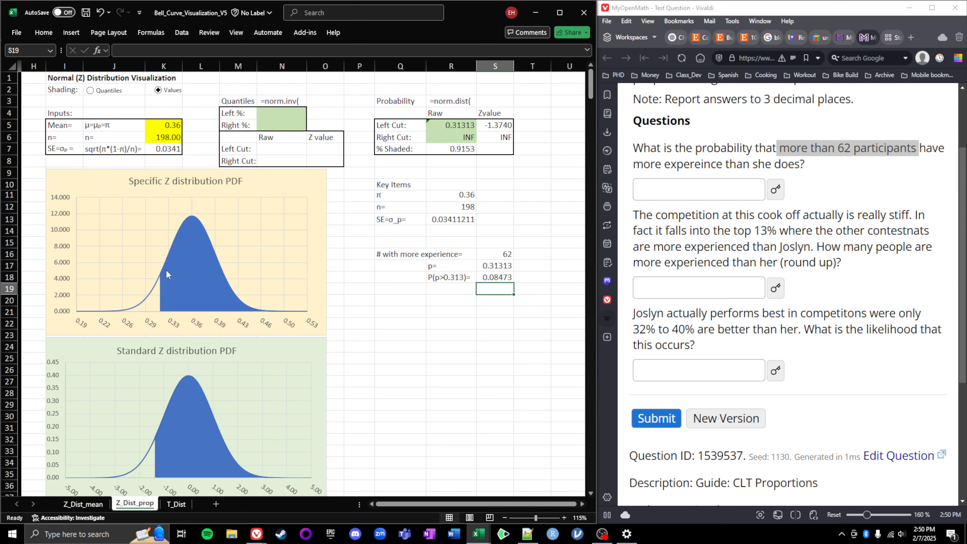
Convert the S18 formula to the upper-tail probability, =1-NORM.DIST(S17,R11,R13,TRUE)
mouse_move(165, 269)
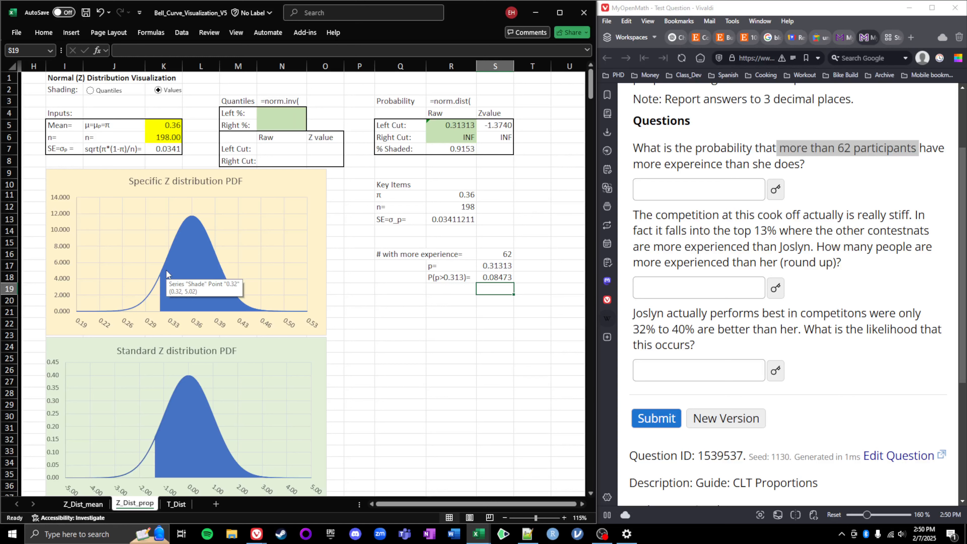
double_click(491, 276)
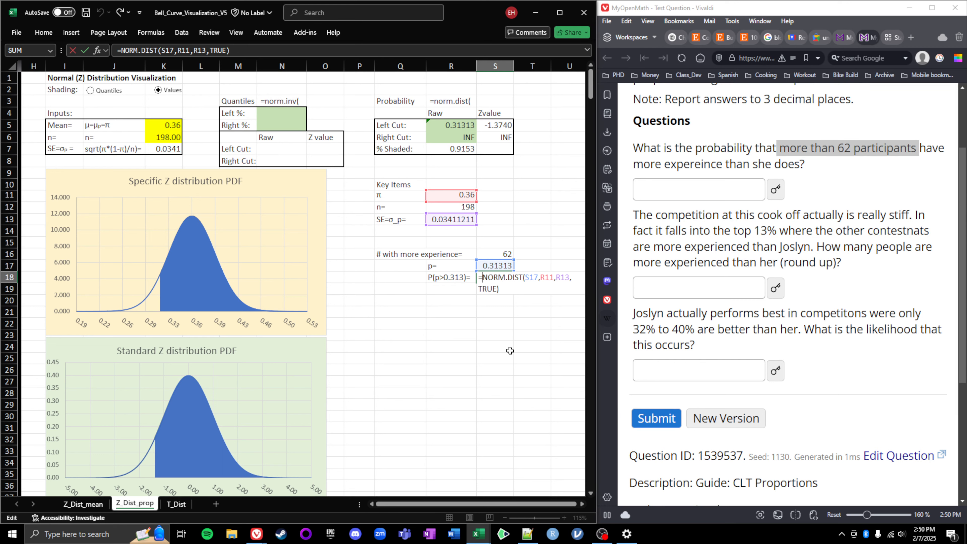
type("1-")
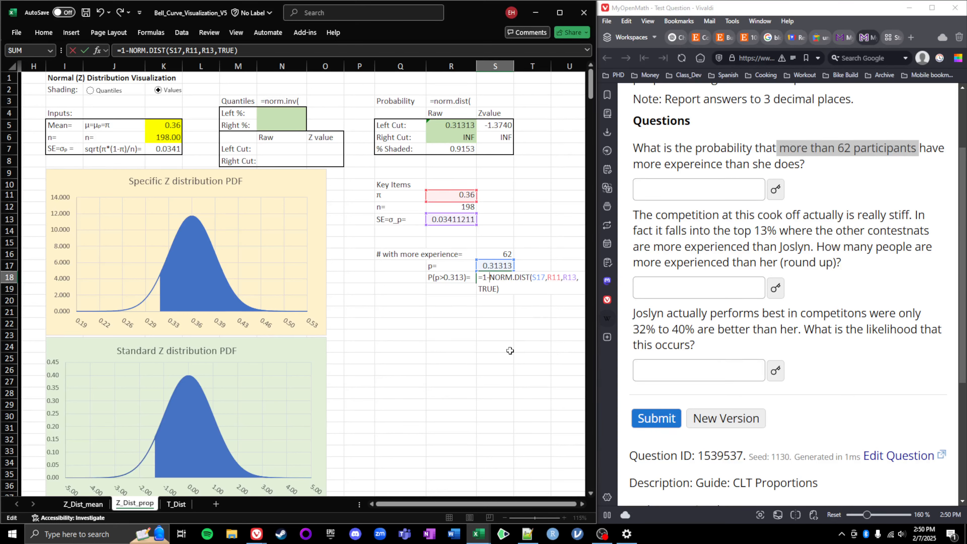
key("Return")
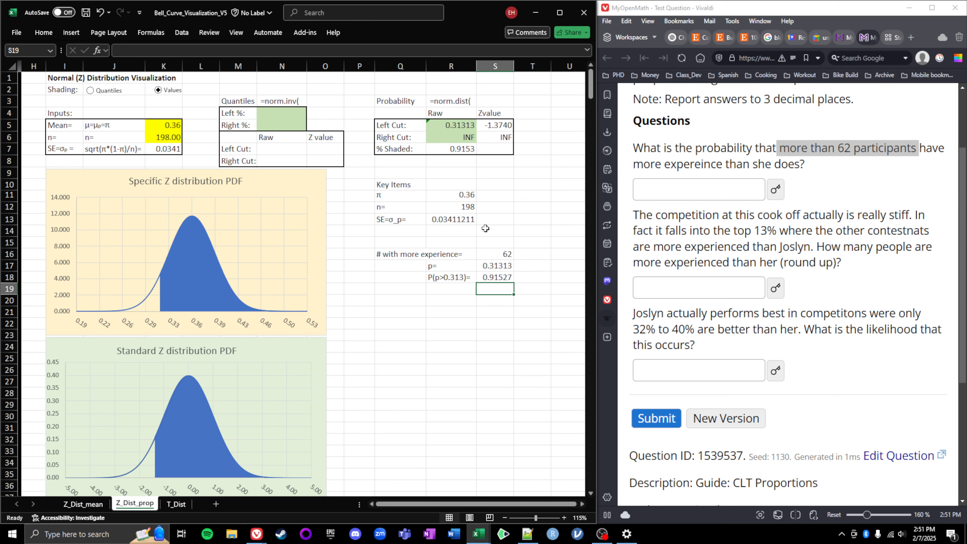
Reveal the first question's answer to check the result, and highlight the second question about the top 13%
left_click(507, 343)
left_click(775, 190)
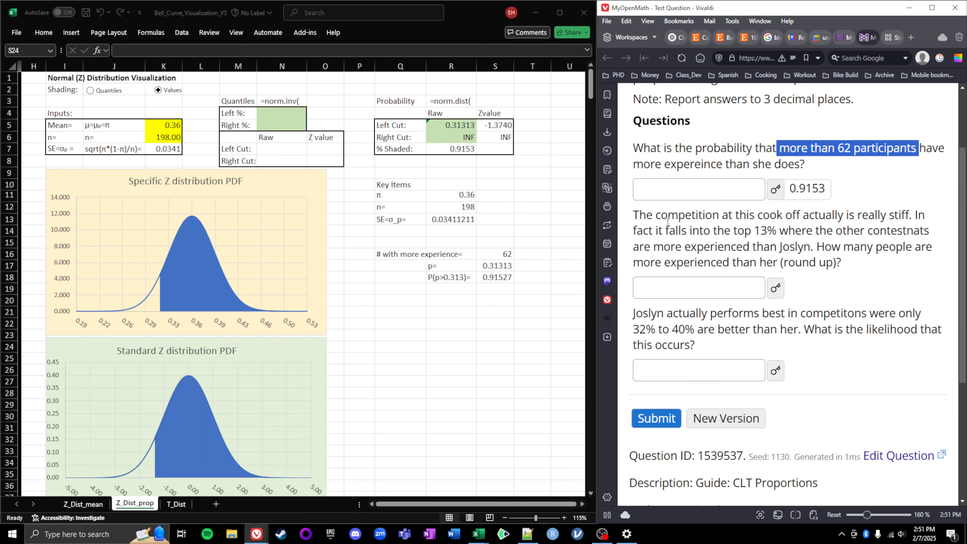
left_click_drag(667, 221, 921, 263)
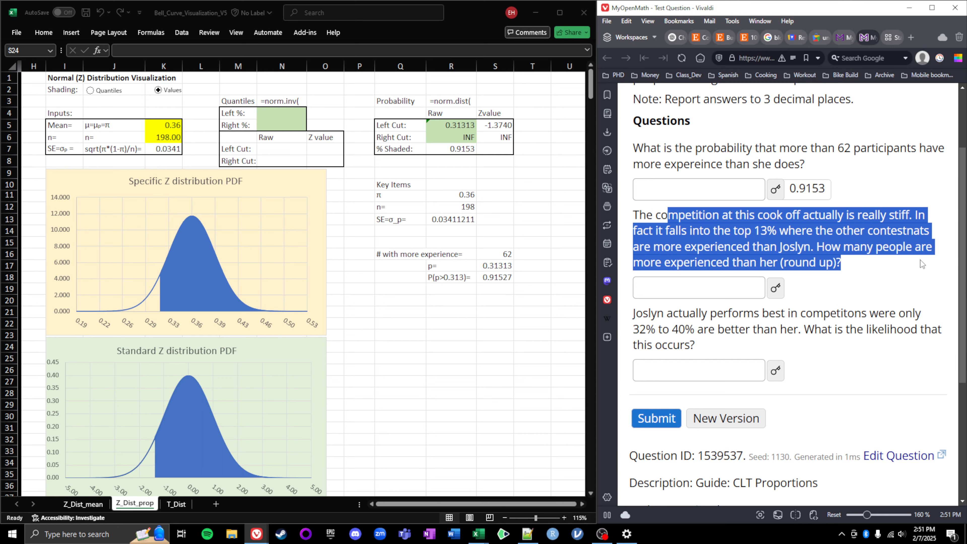
Label Q21 "P(p > crit)=" and enter 0.13 beside it in R21
left_click(399, 311)
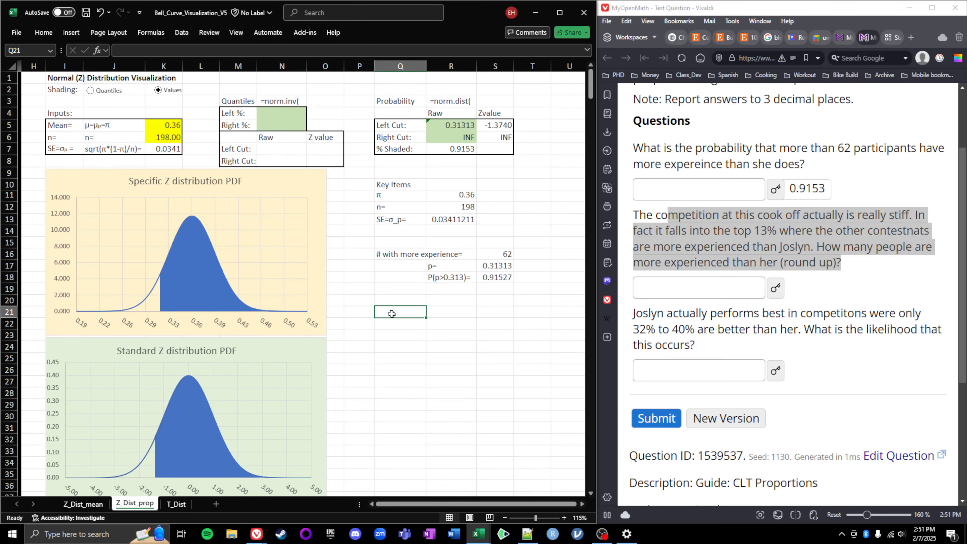
type("P(")
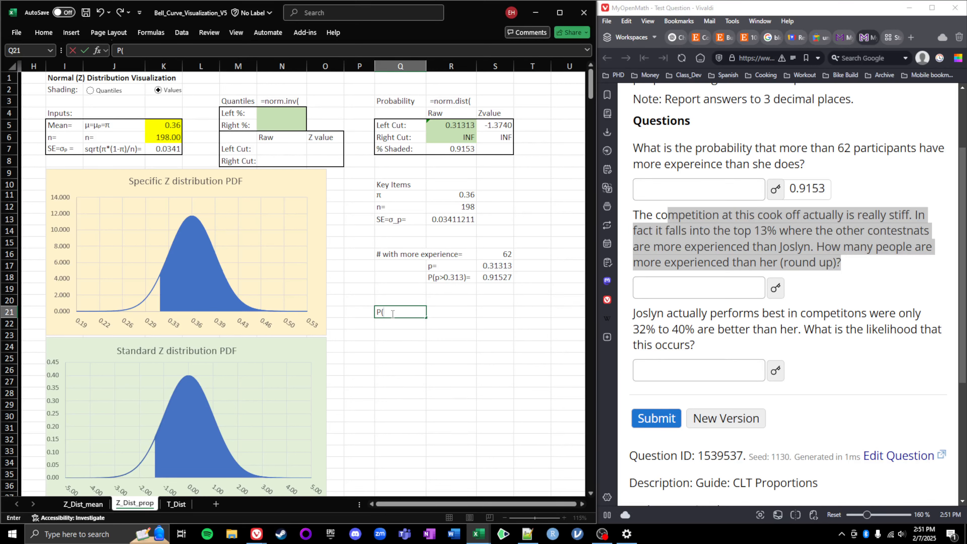
type("p")
type("> crit)=")
key("Tab")
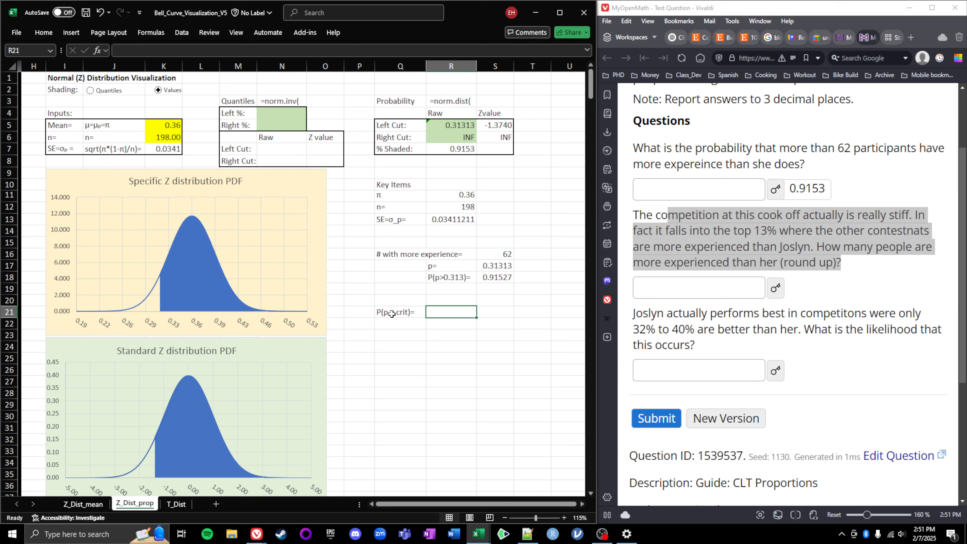
type("0.13")
key("Return")
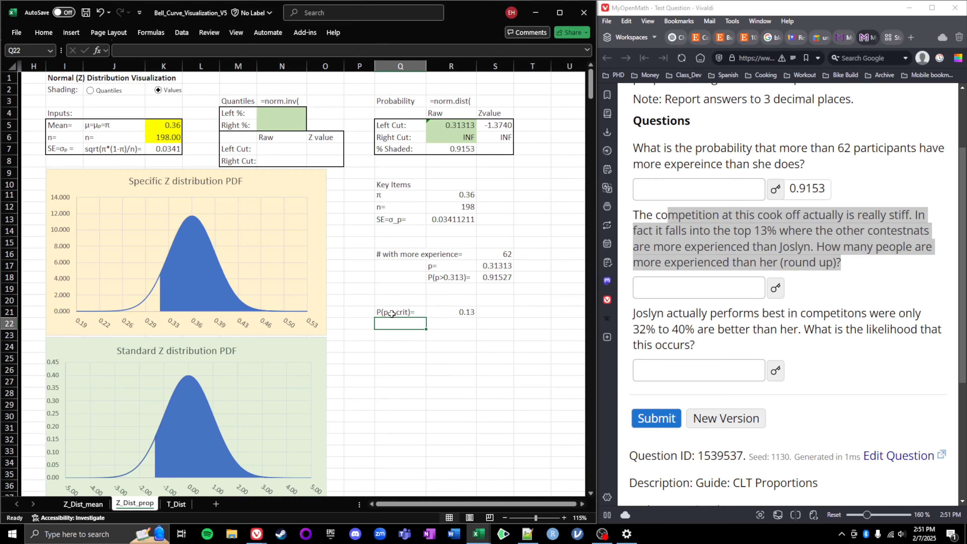
Switch the sheet's shading to Quantiles and label Q22 "p_crit="
left_click(93, 93)
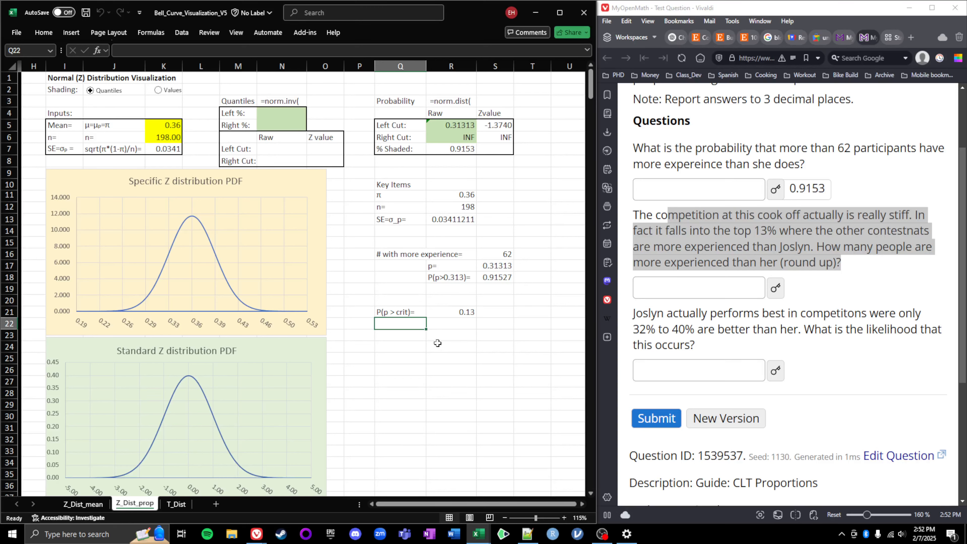
left_click(442, 324)
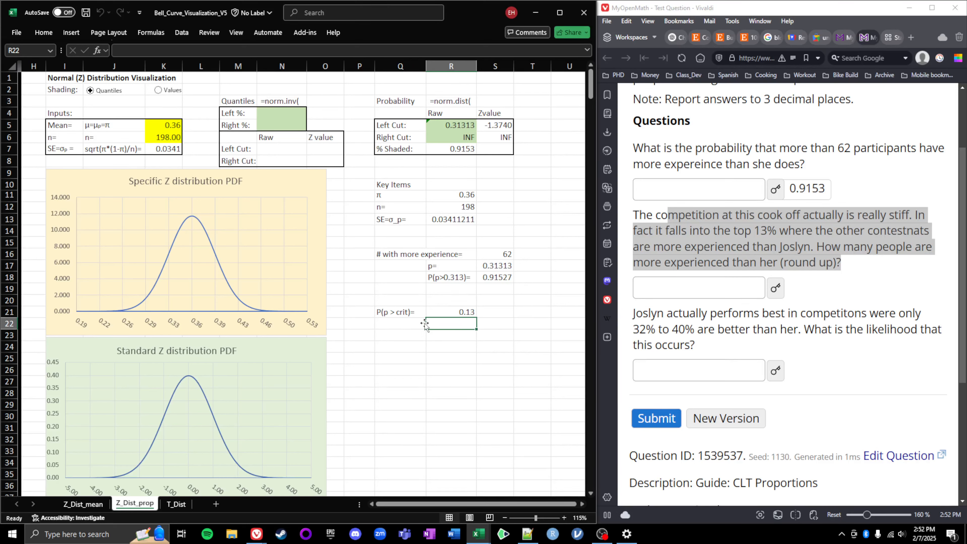
left_click(416, 324)
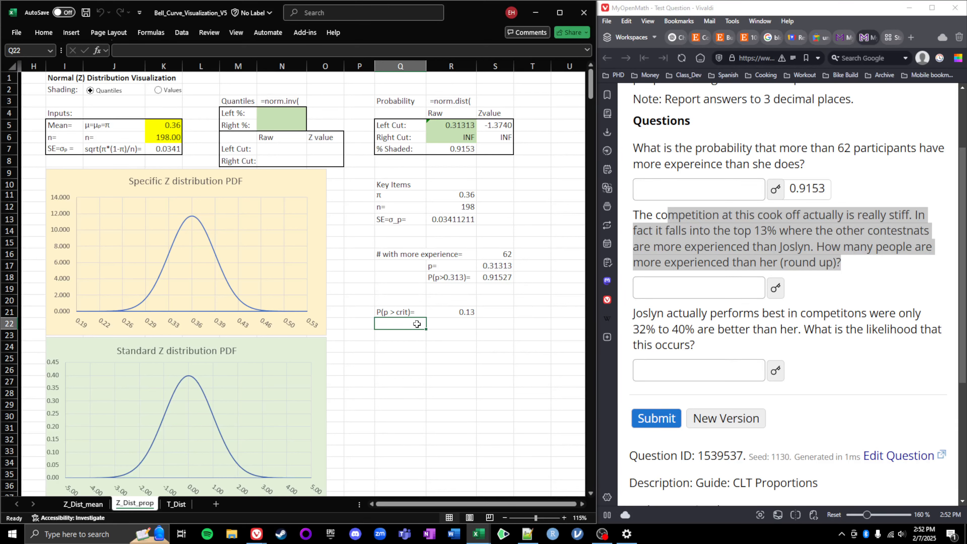
type("p_")
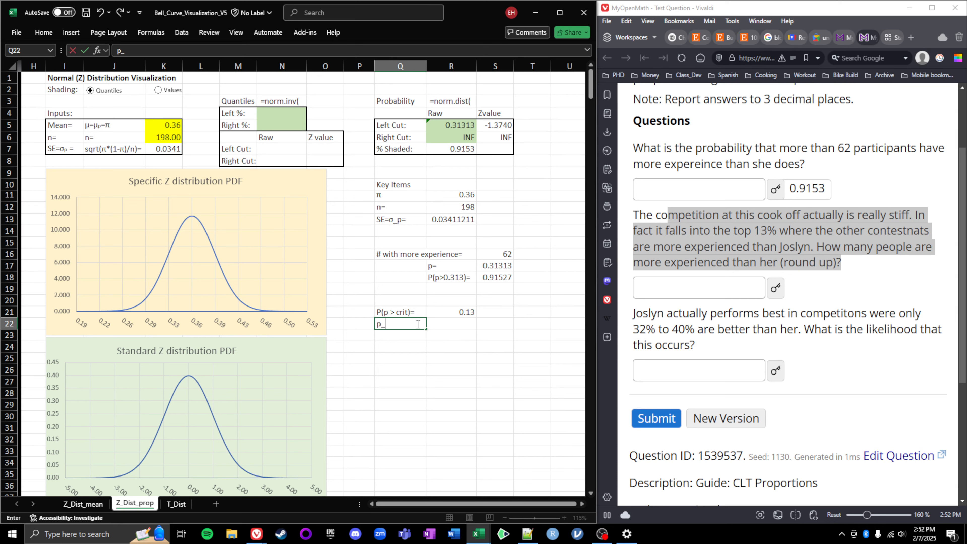
type("crit=")
key("Tab")
type("=")
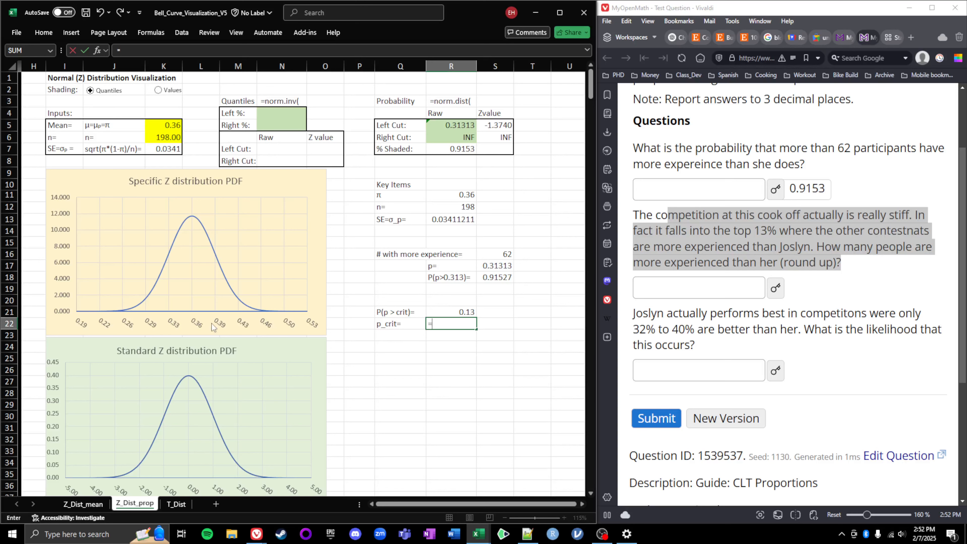
left_click(271, 114)
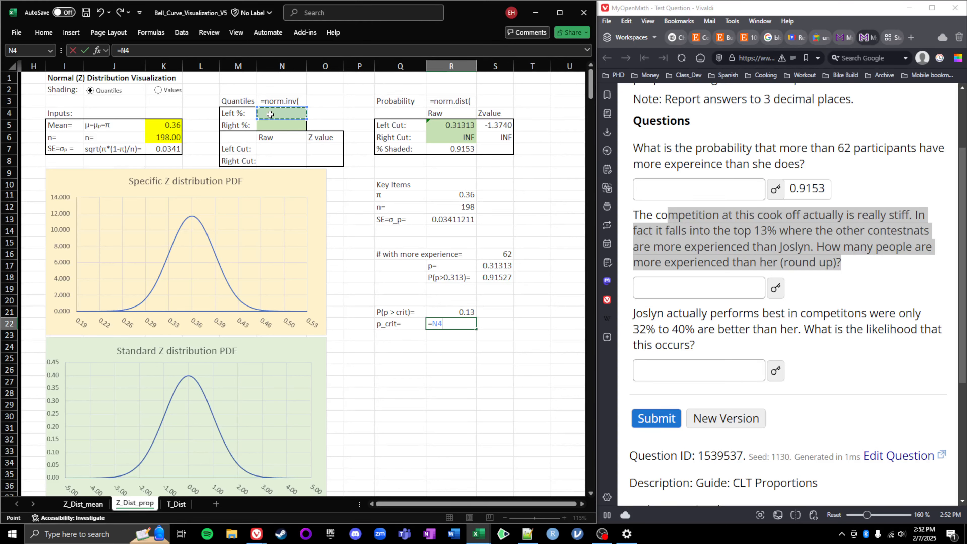
key("Escape")
Enter 0.13 as the Left % and 1 as the Right % in the Quantiles table
double_click(271, 115)
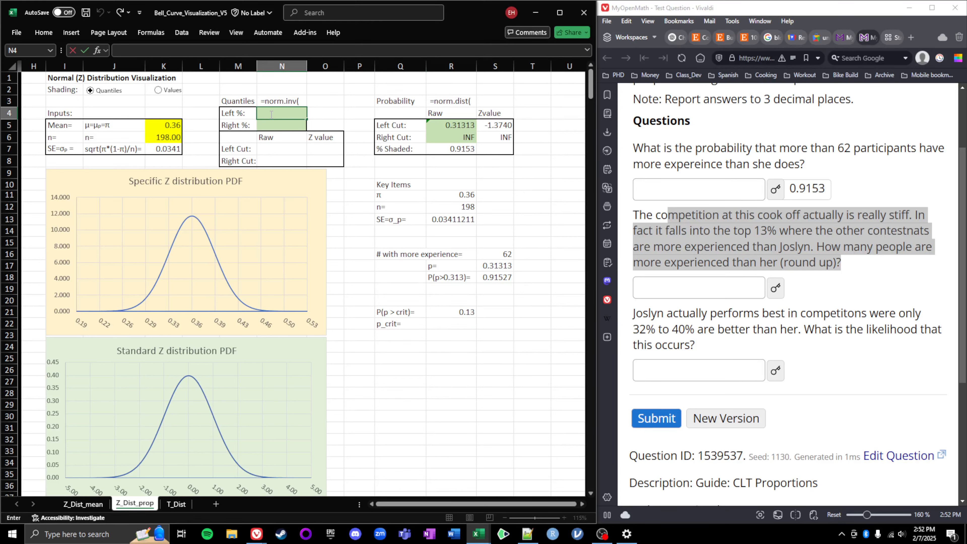
type("0.13")
key("Return")
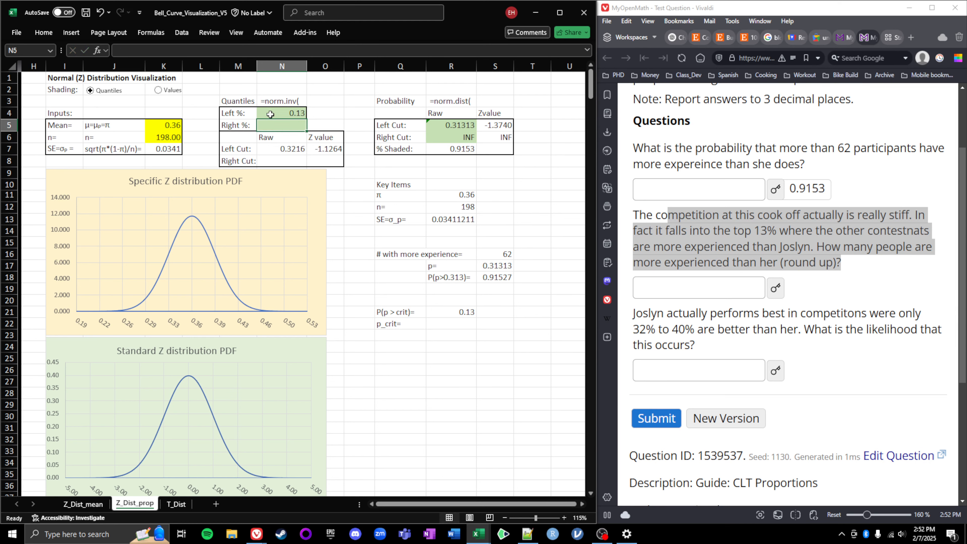
type("1")
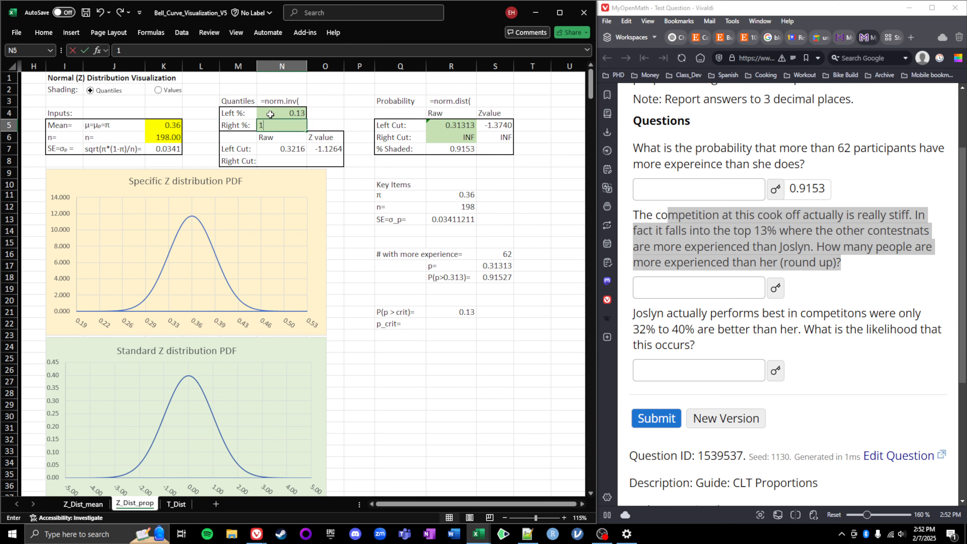
key("Return")
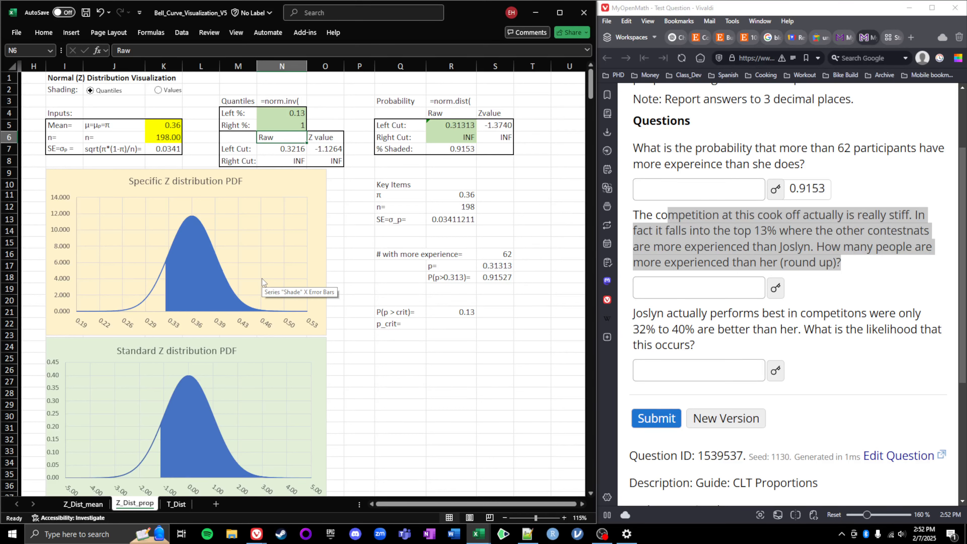
Change the Left % in N4 to =1-0.13 so the upper tail is shaded
double_click(290, 113)
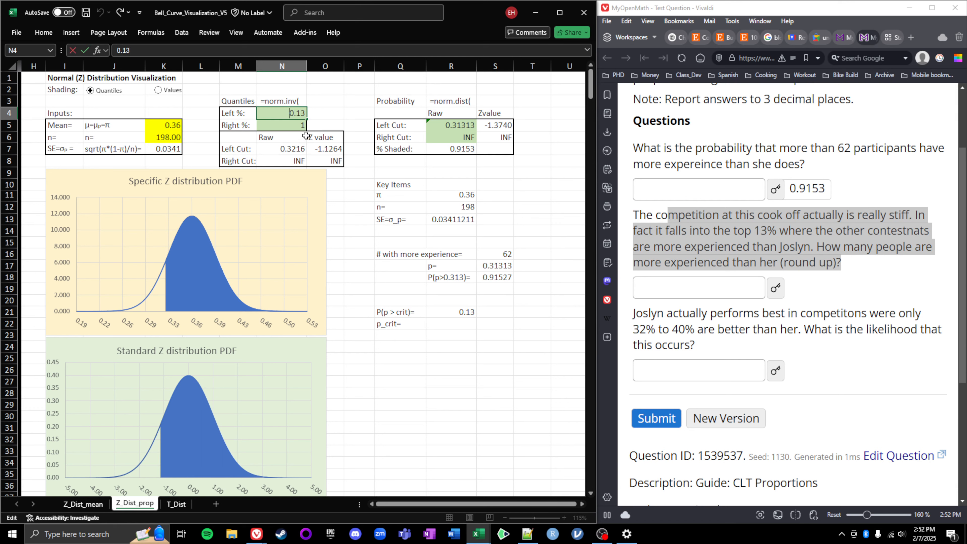
type("=1-")
key("Return")
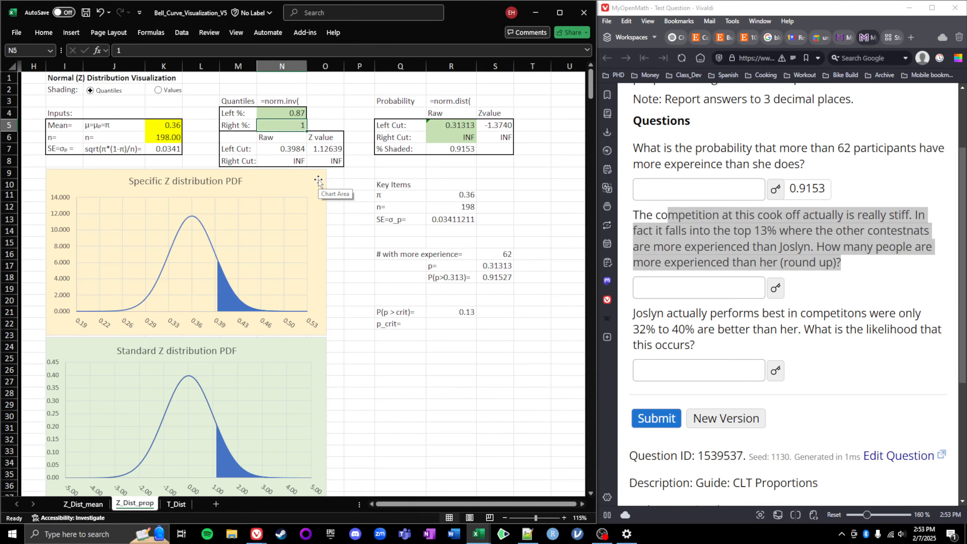
Enter =NORM.INV(R21,R11,R13) in R22 to calculate the critical proportion
left_click(436, 323)
type("=")
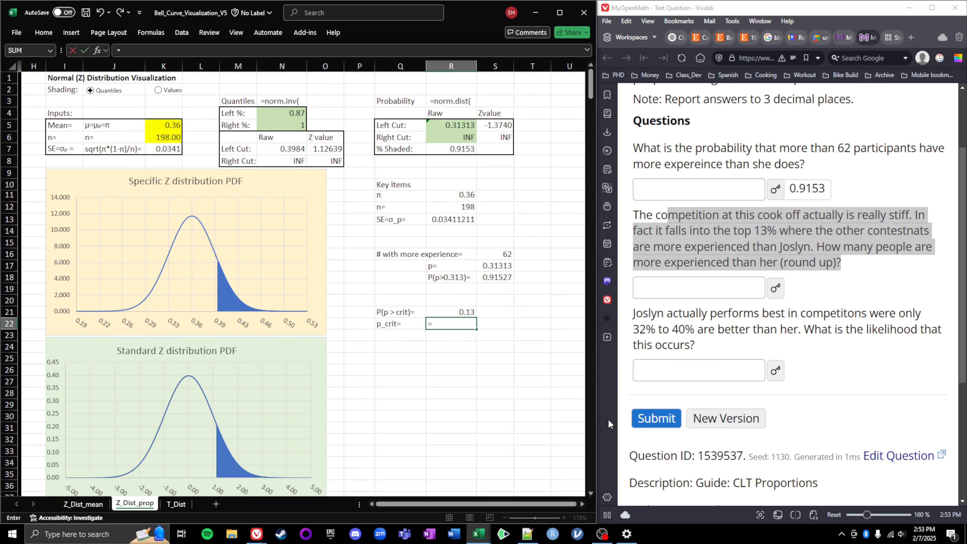
type("norm.inv(")
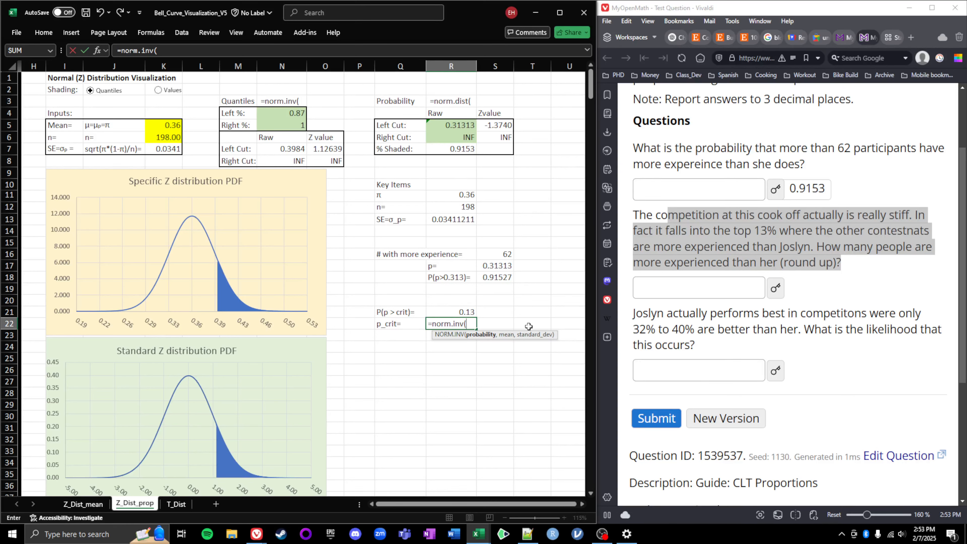
left_click(468, 311)
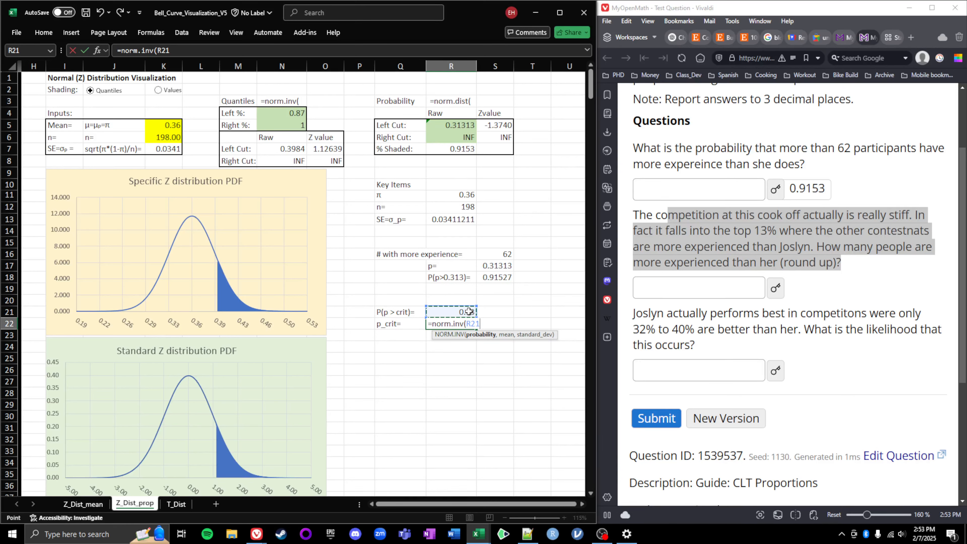
type(",")
left_click(451, 195)
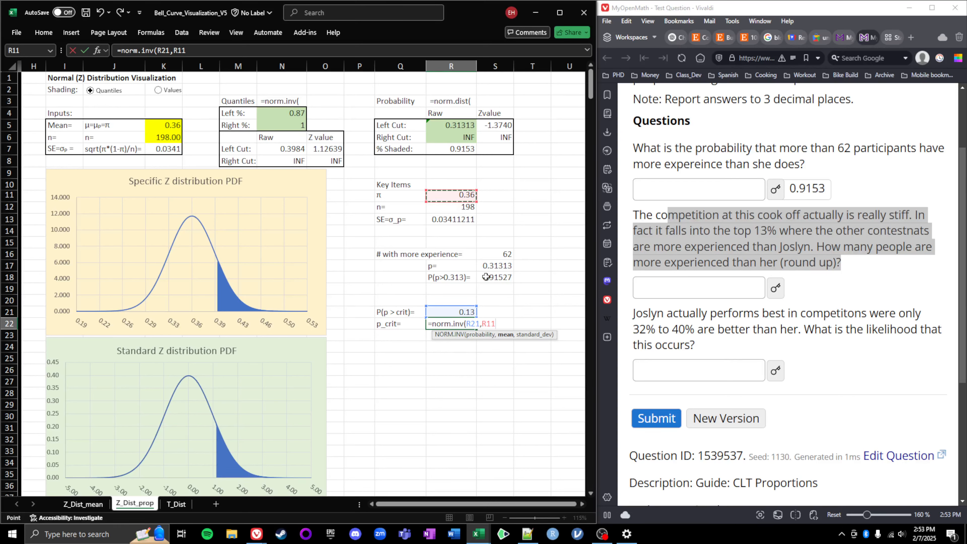
type(",")
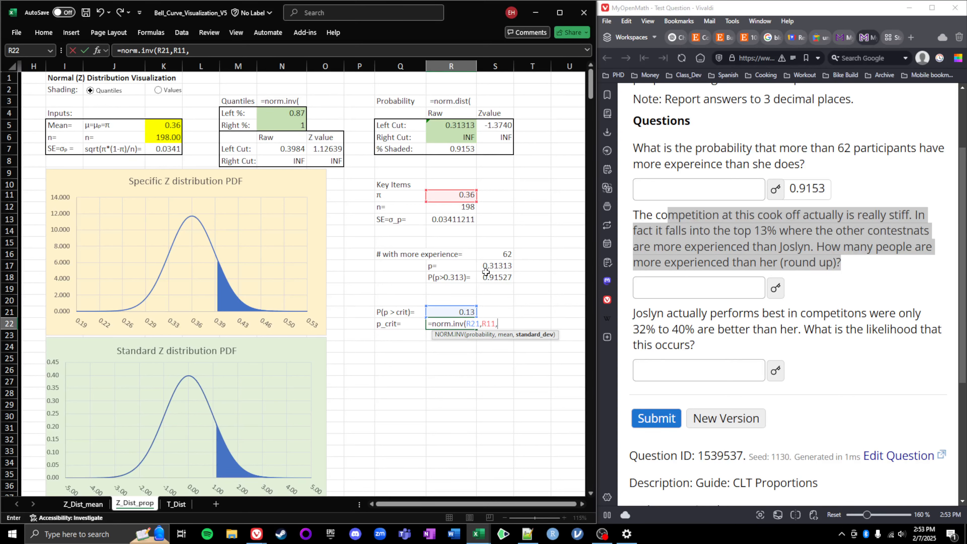
left_click(447, 216)
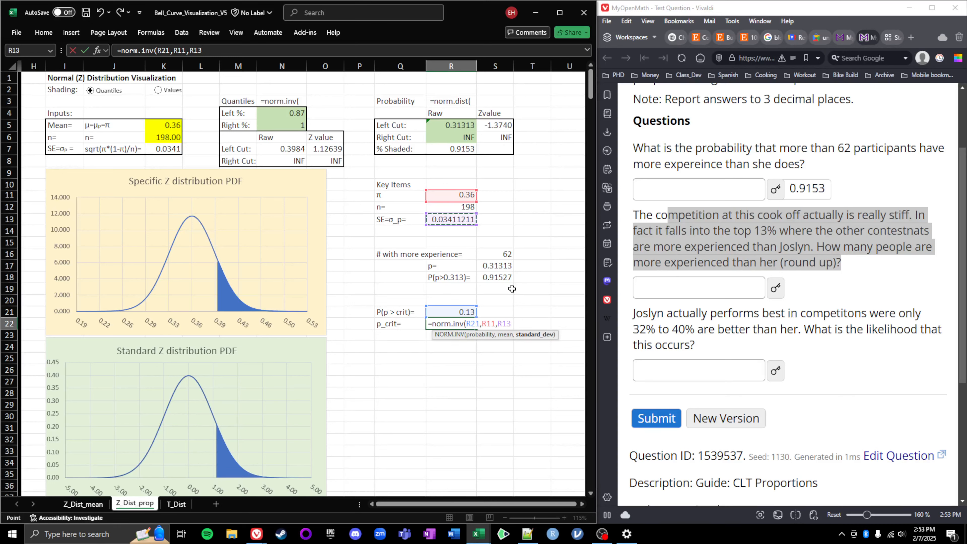
type(")")
key("Return")
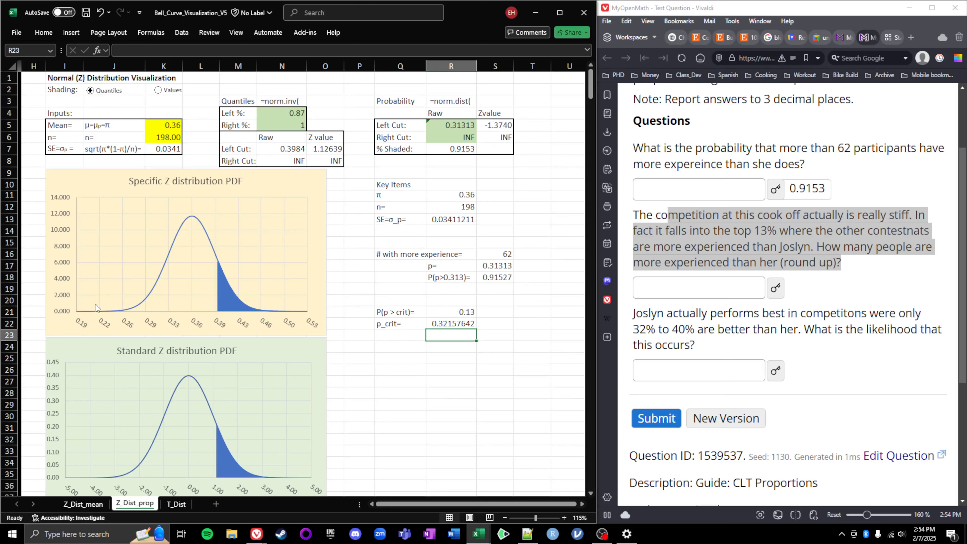
Compare the R22 formula with the Left % formula in N4, and correct R22 to =NORM.INV(1-R21,R11,R13)
double_click(443, 323)
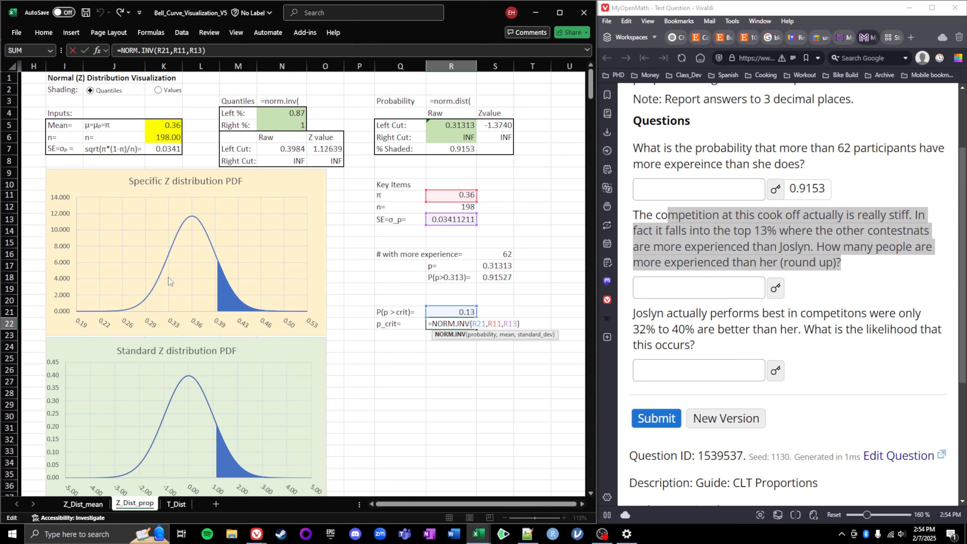
key("Return")
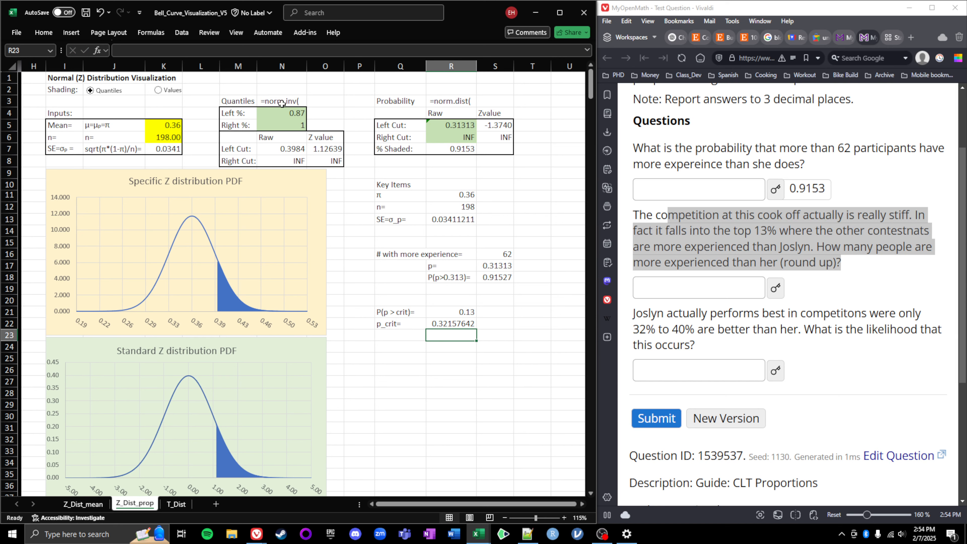
left_click(278, 113)
double_click(284, 116)
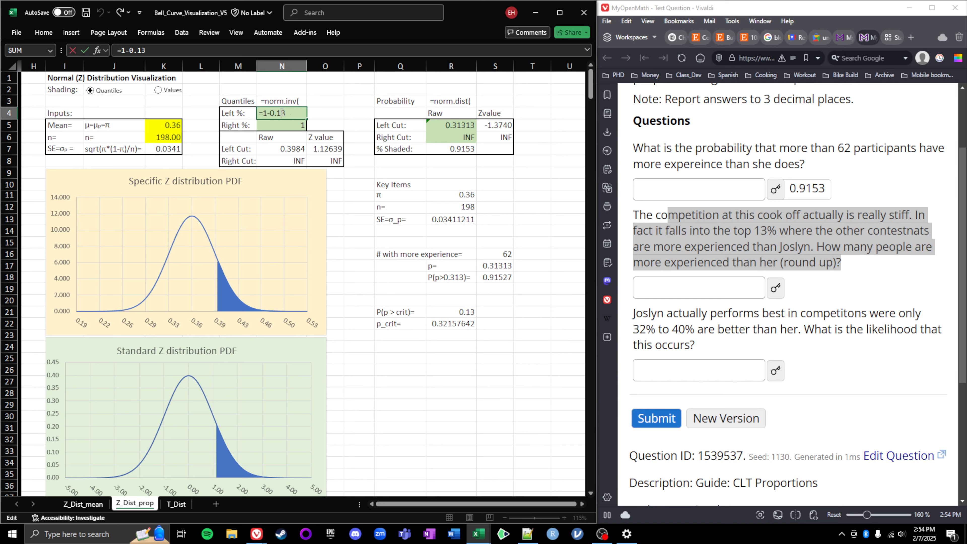
key("Return")
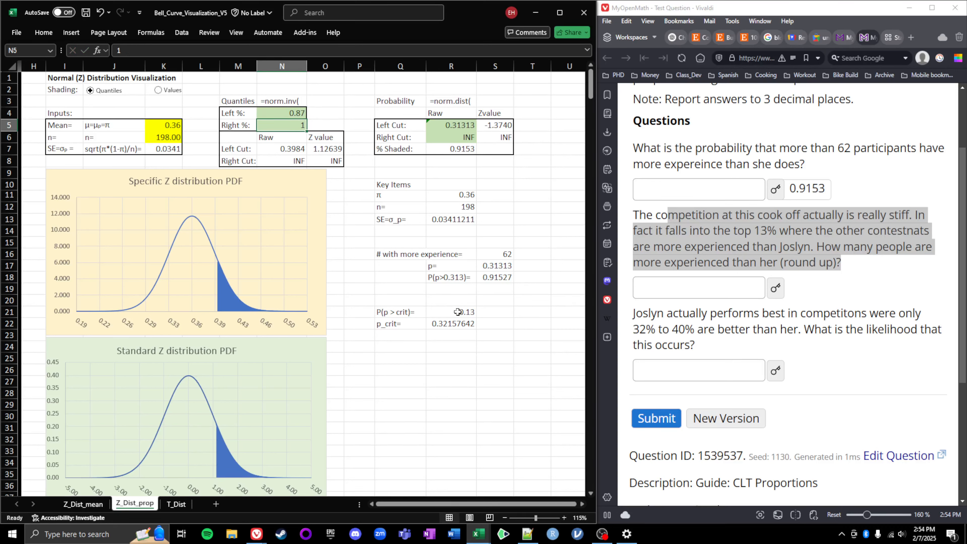
double_click(449, 322)
left_click(474, 324)
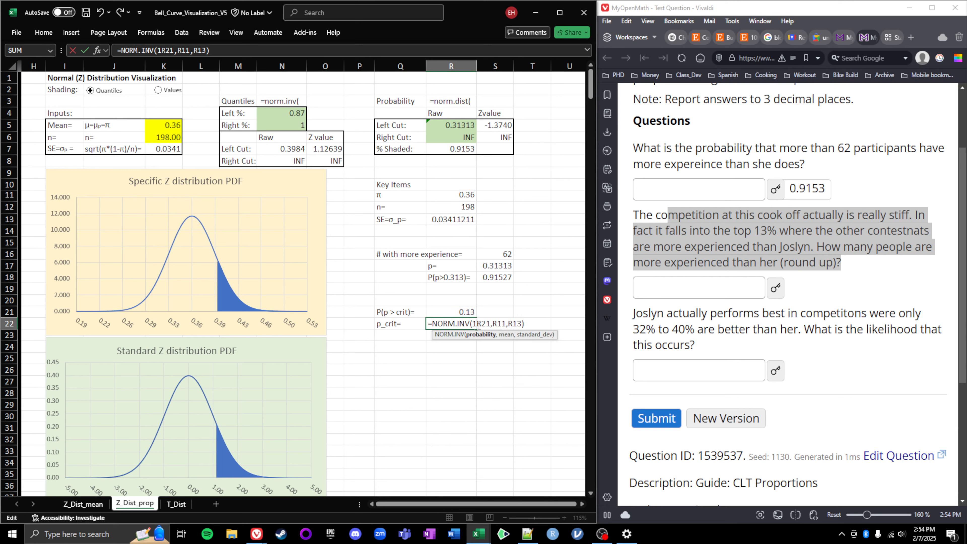
type("1-")
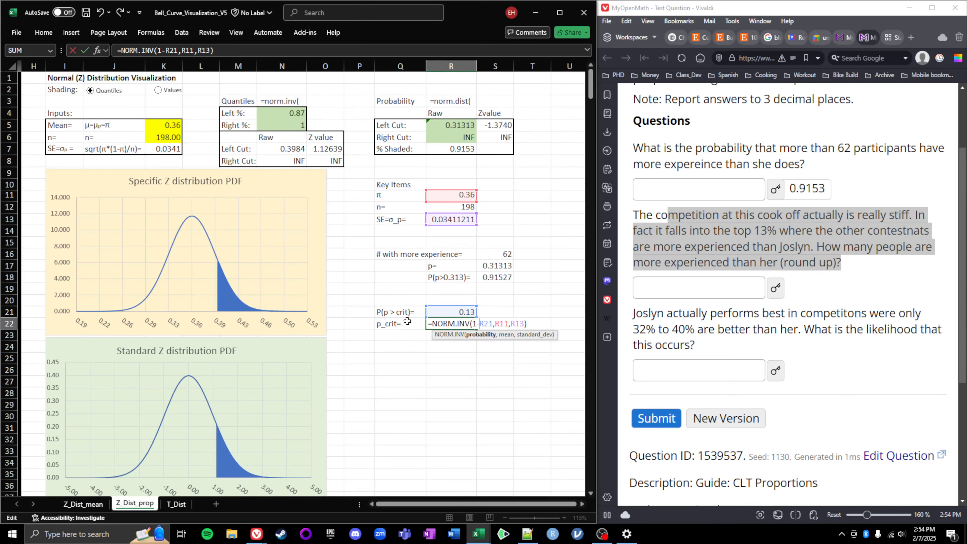
key("Return")
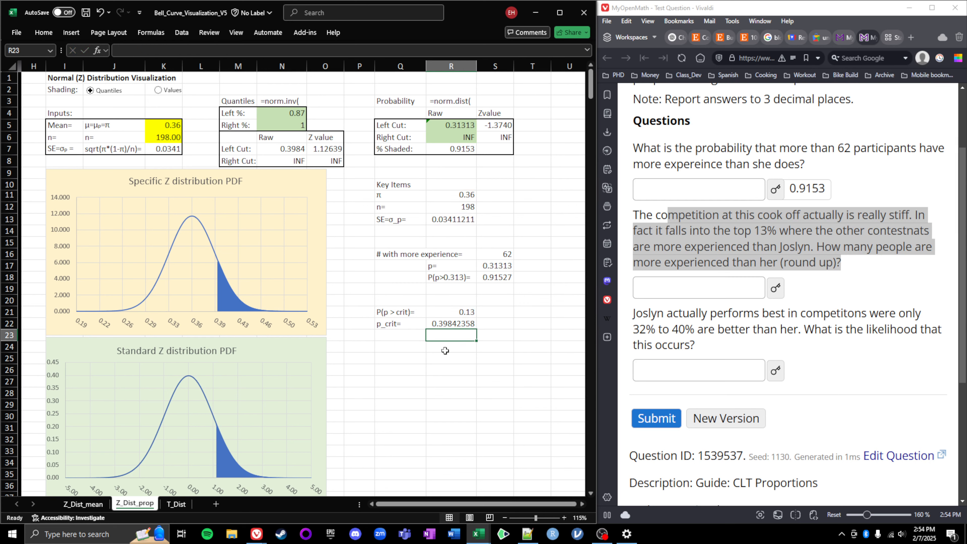
Reveal the second question's answer and highlight its sentence asking how many people are more experienced than her
left_click(775, 287)
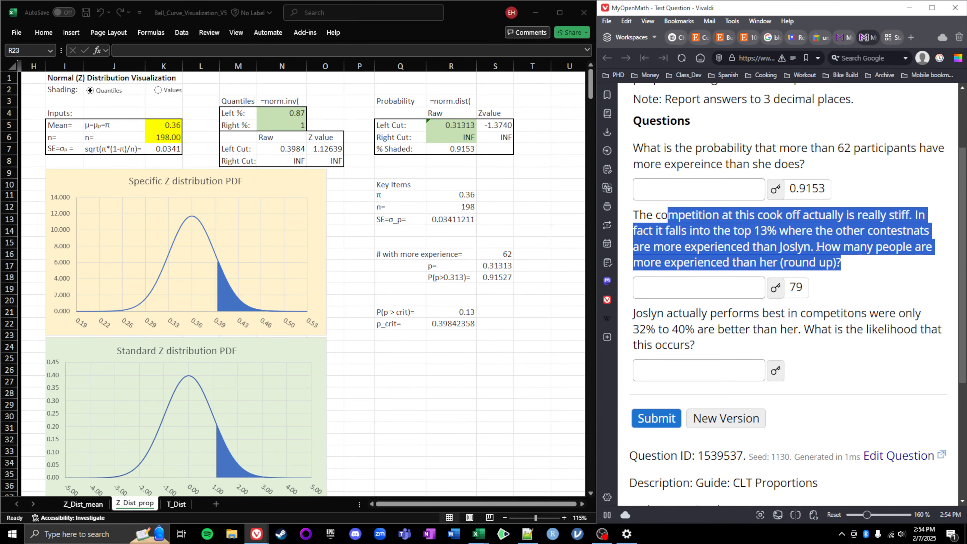
left_click(815, 260)
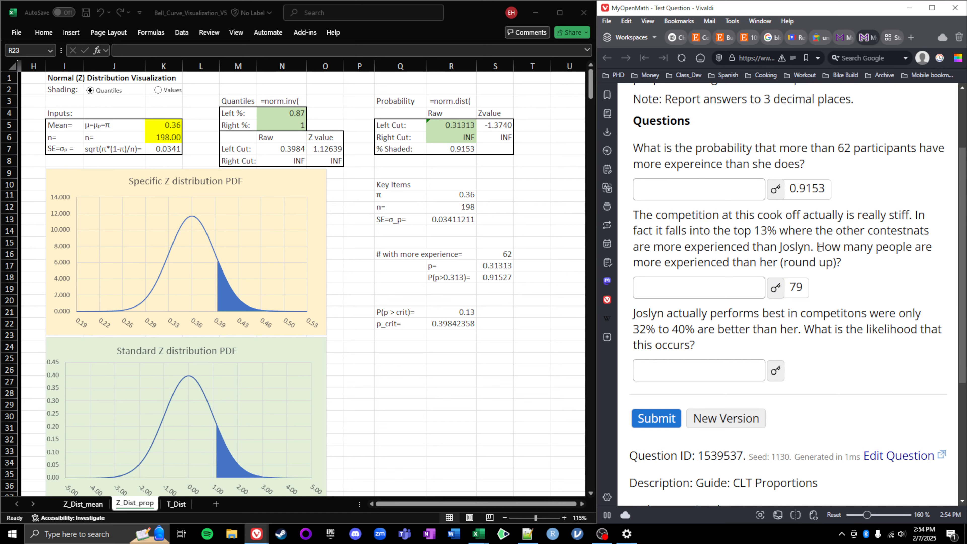
left_click_drag(818, 248, 908, 265)
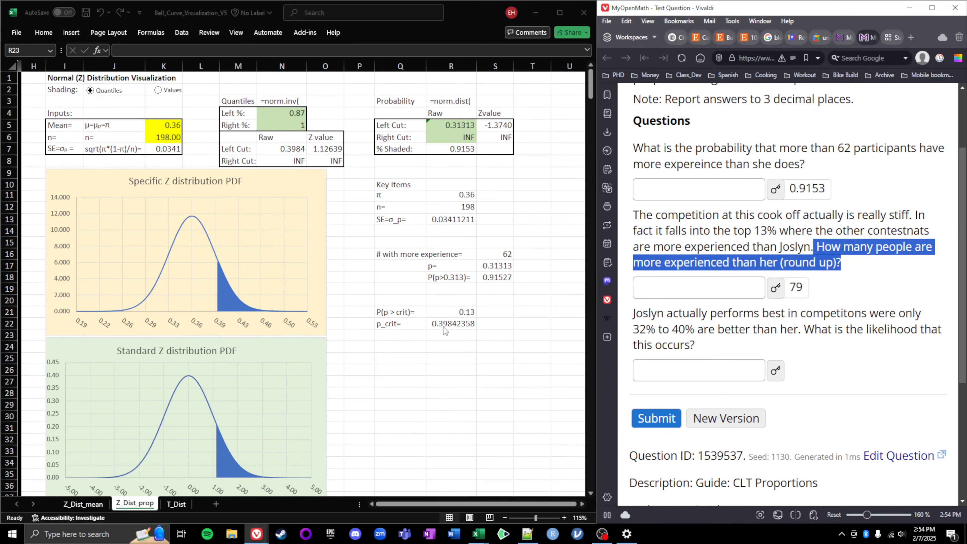
Label Q23 "# with more experience=" below the p_crit row
left_click(399, 345)
left_click(400, 335)
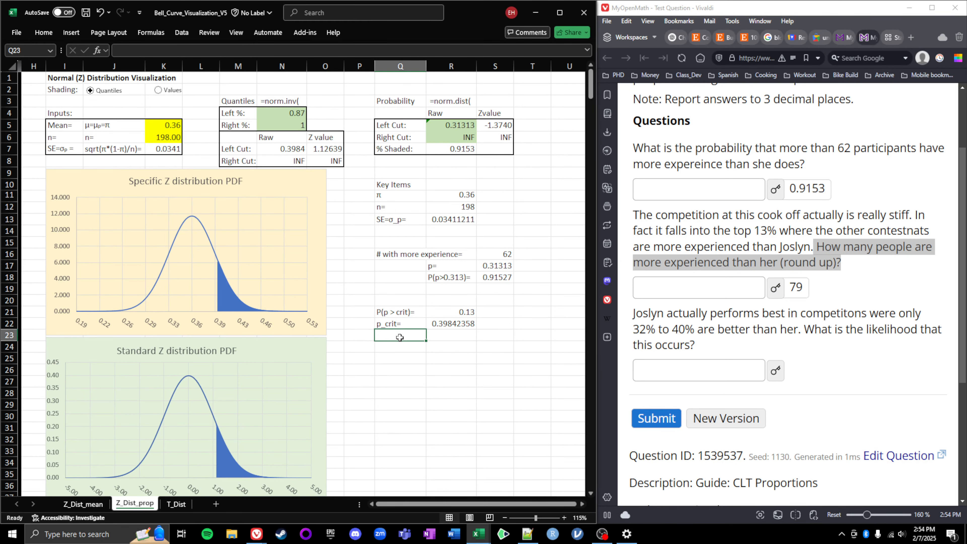
type("# with mo")
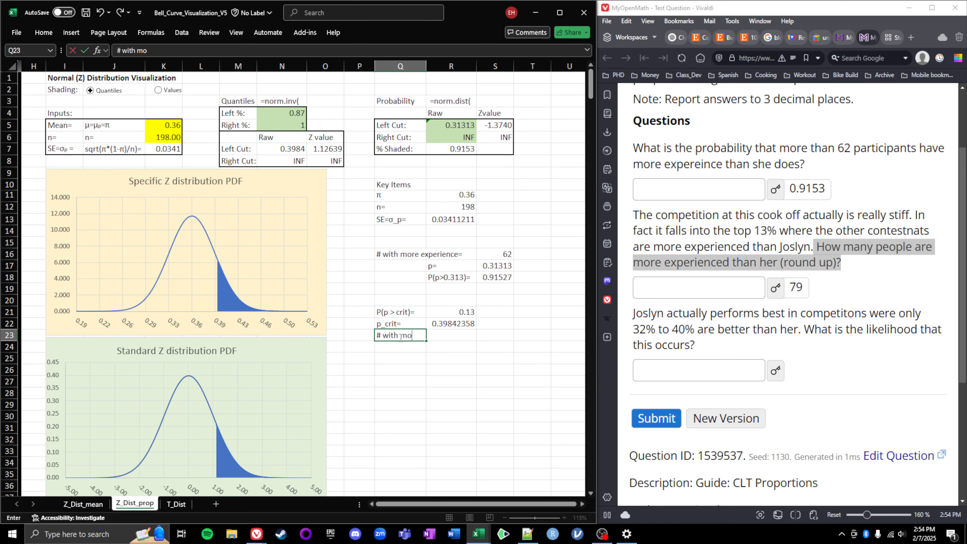
type("re experience=")
key("Tab")
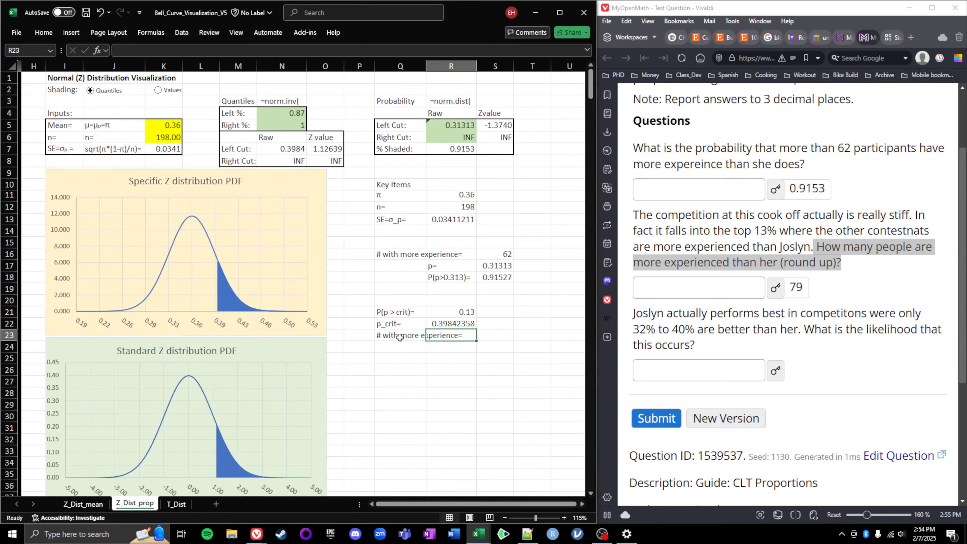
Multiply the critical proportion by the sample size in S23 with =R22*R12
key("Tab")
type("=")
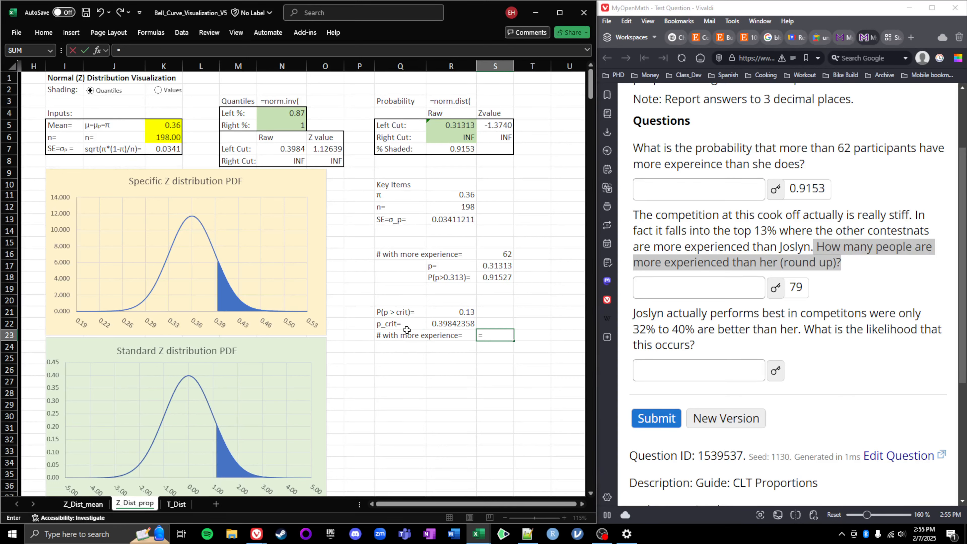
left_click(448, 323)
type("*")
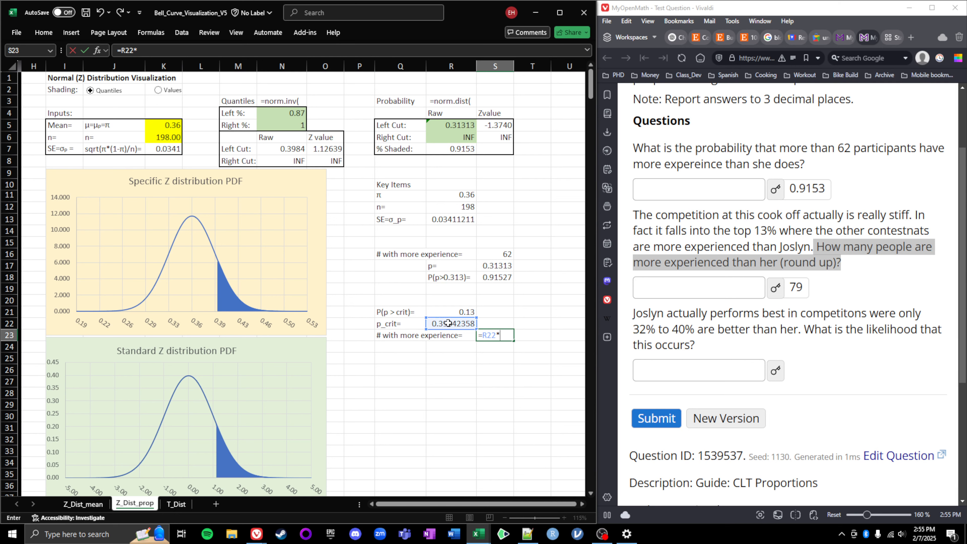
left_click(163, 138)
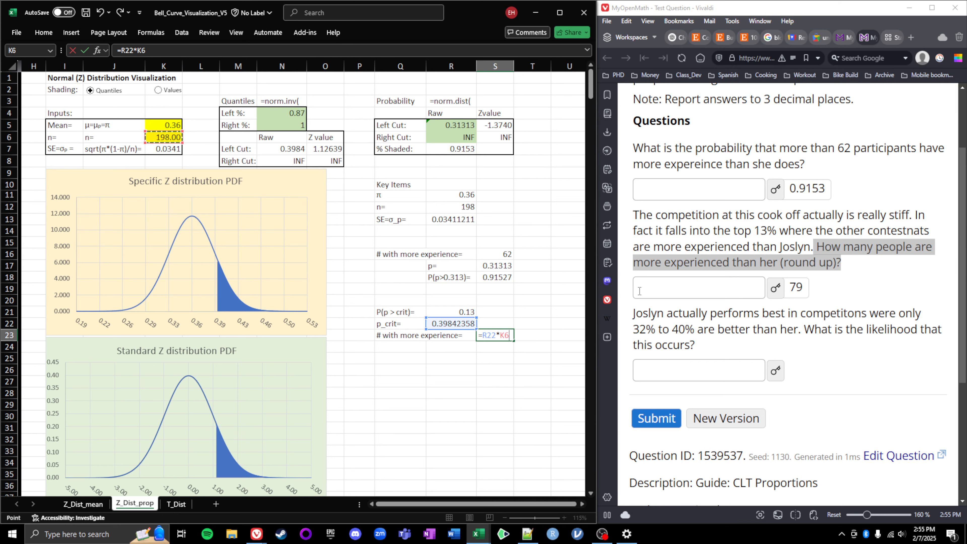
left_click(448, 208)
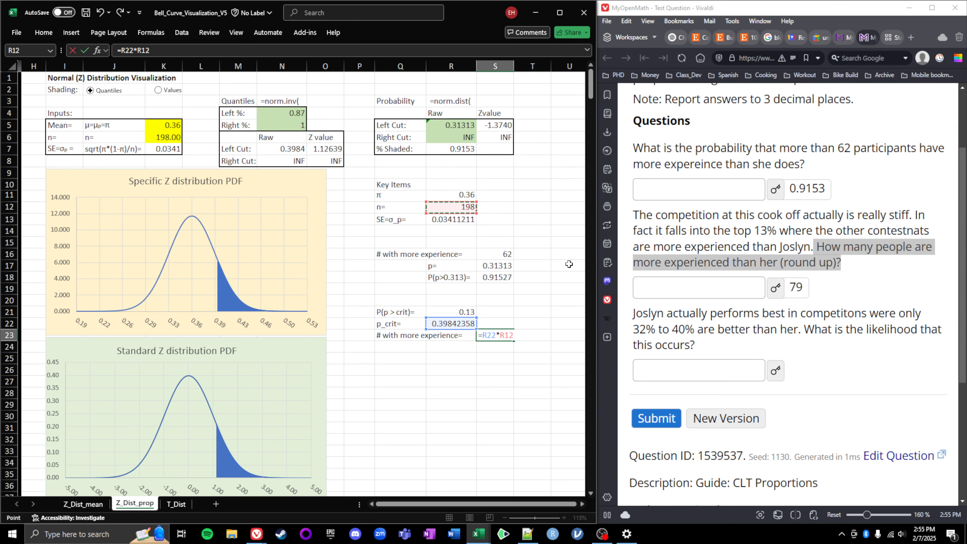
key("Return")
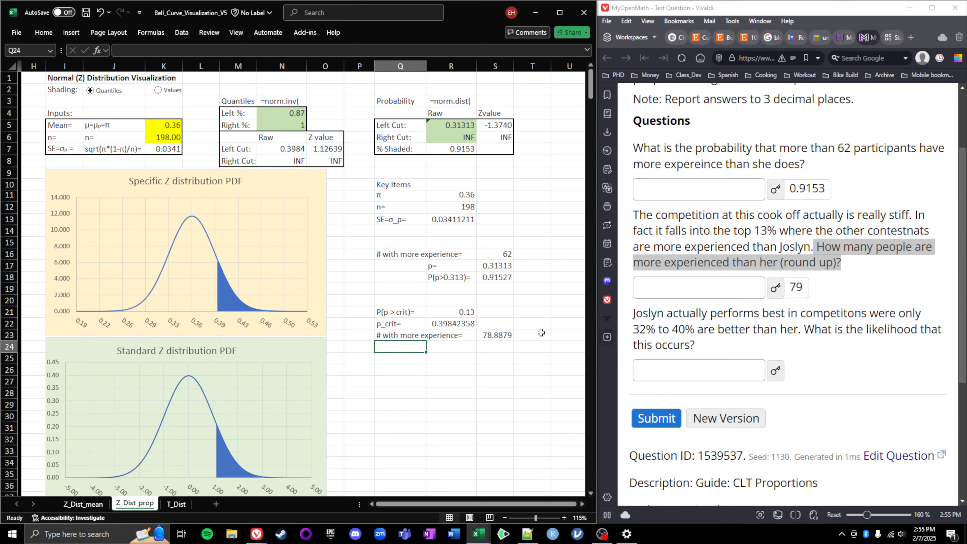
Round the number of people in S23 up in T23 with =ROUNDUP(S23,1)
left_click(532, 334)
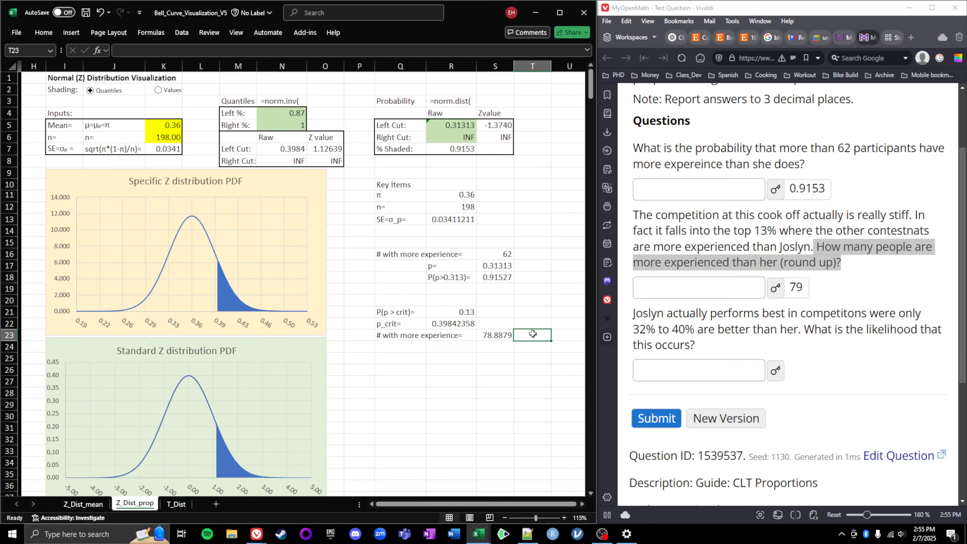
type("=")
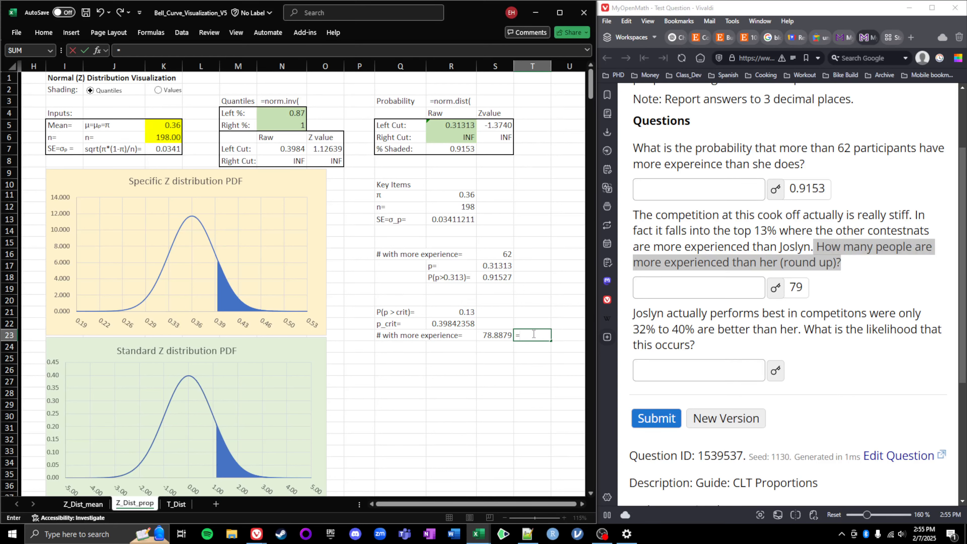
type("roundup(")
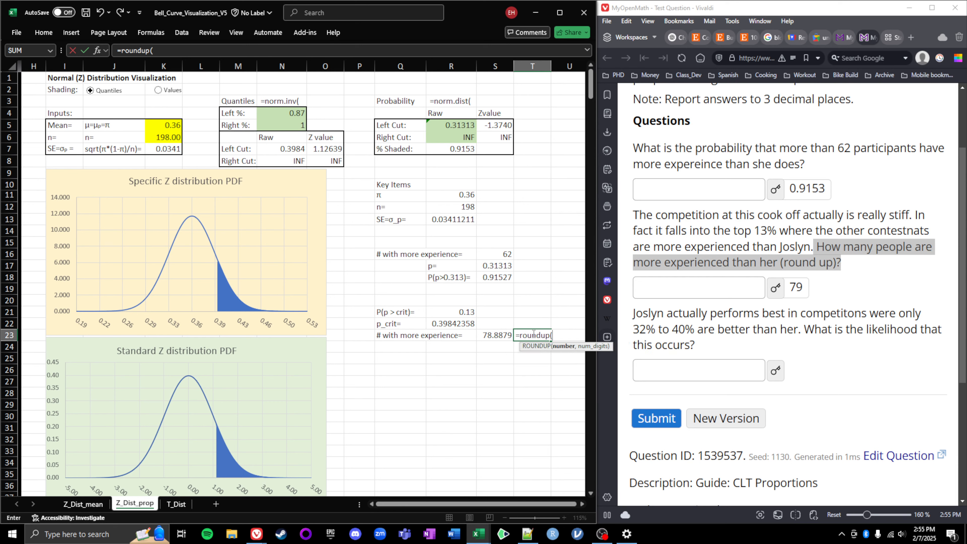
left_click(491, 338)
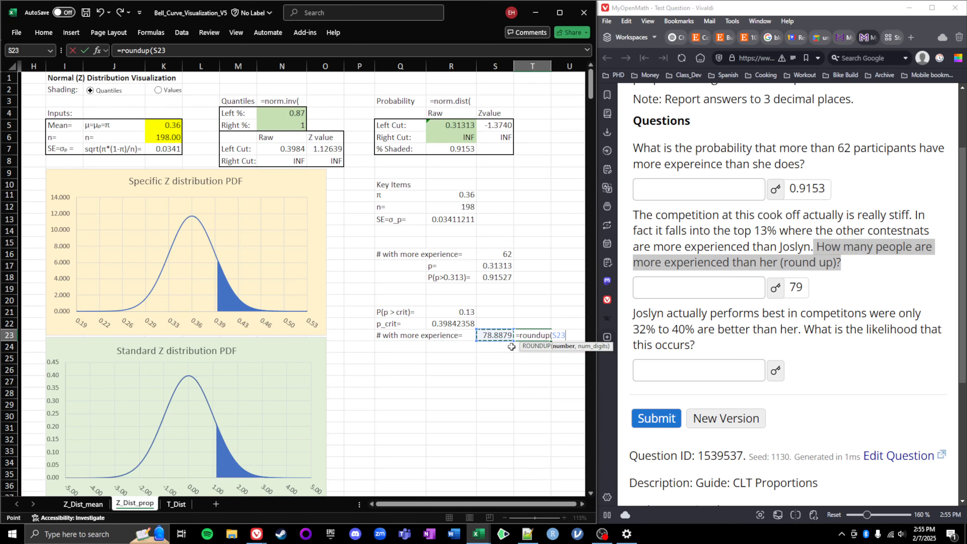
type(")")
key("Return")
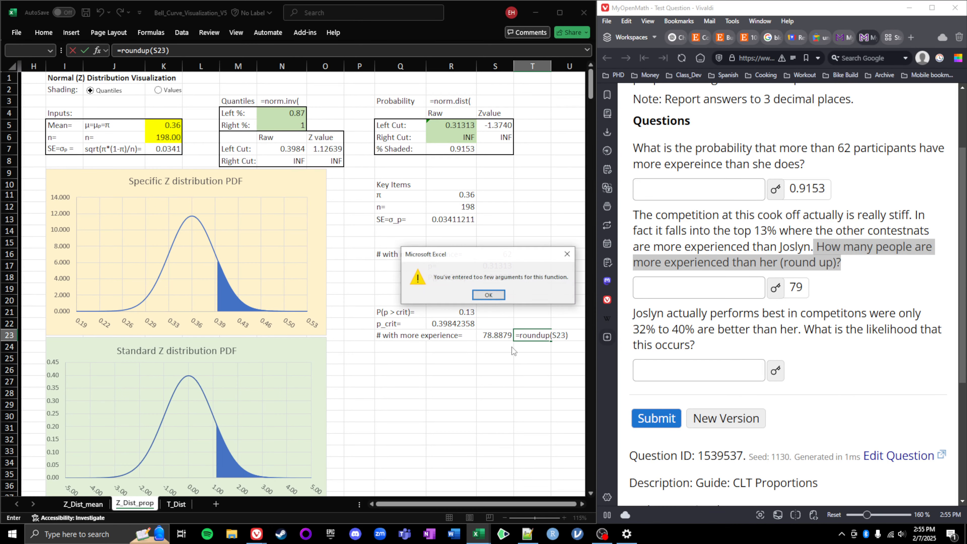
key("Return")
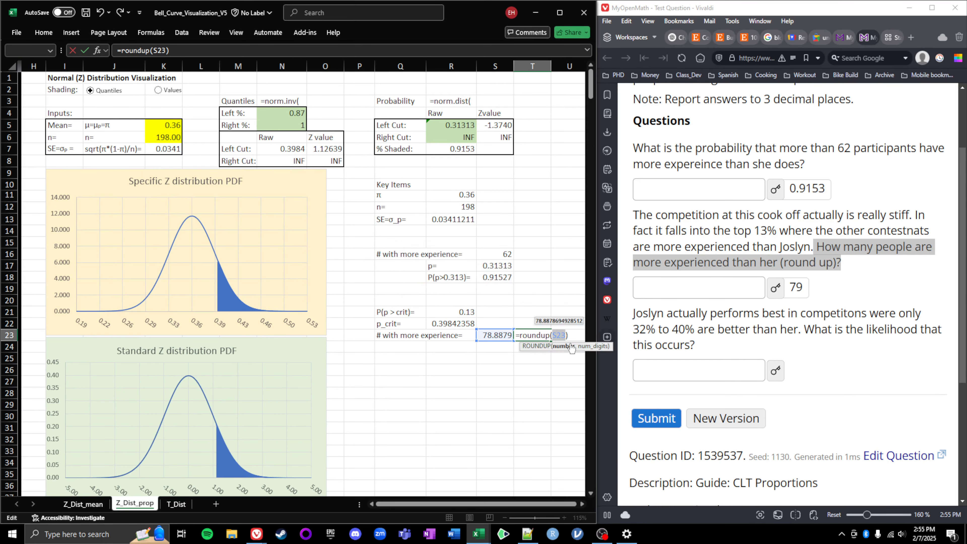
left_click(566, 335)
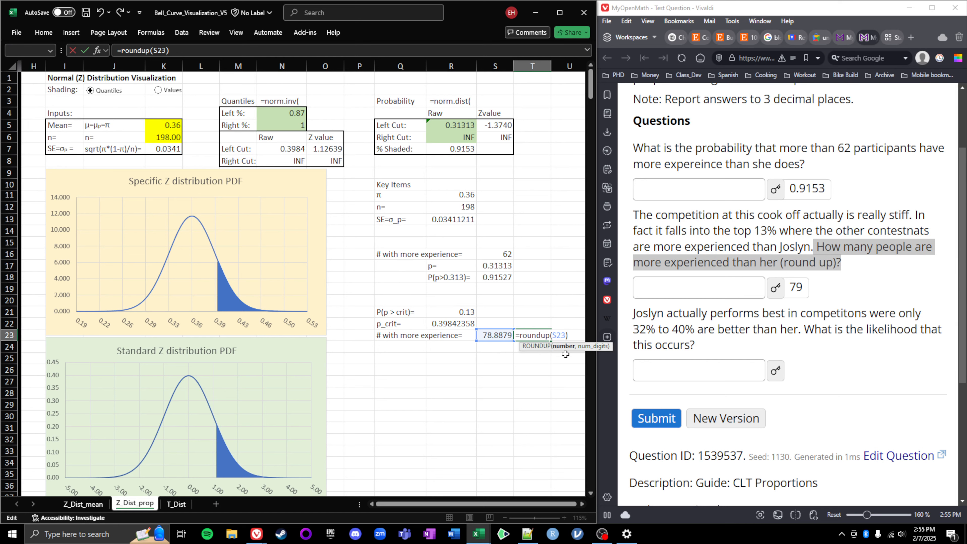
type(",0")
key("BackSpace")
type("1")
key("Return")
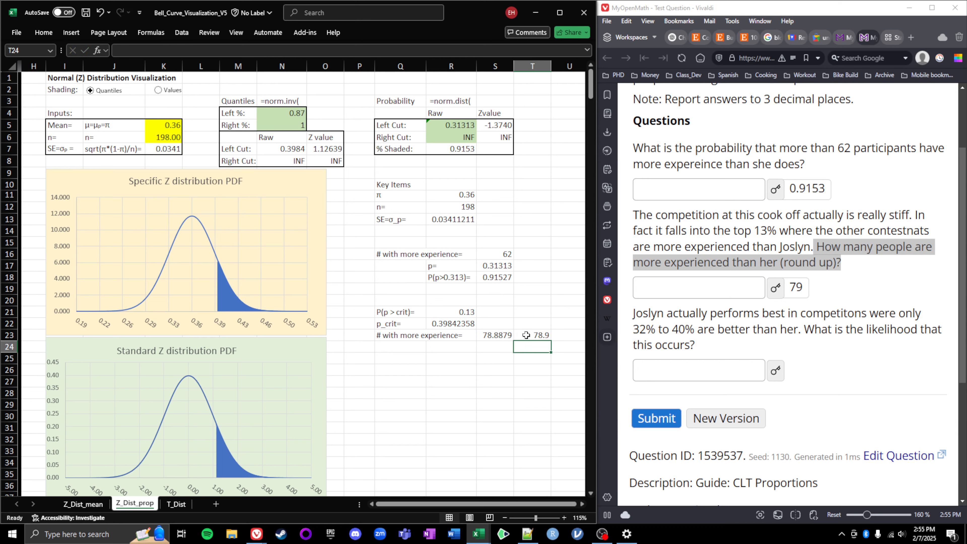
Try 2 as the number of digits in T23's ROUNDUP formula
double_click(526, 336)
key("BackSpace")
type("23,2)")
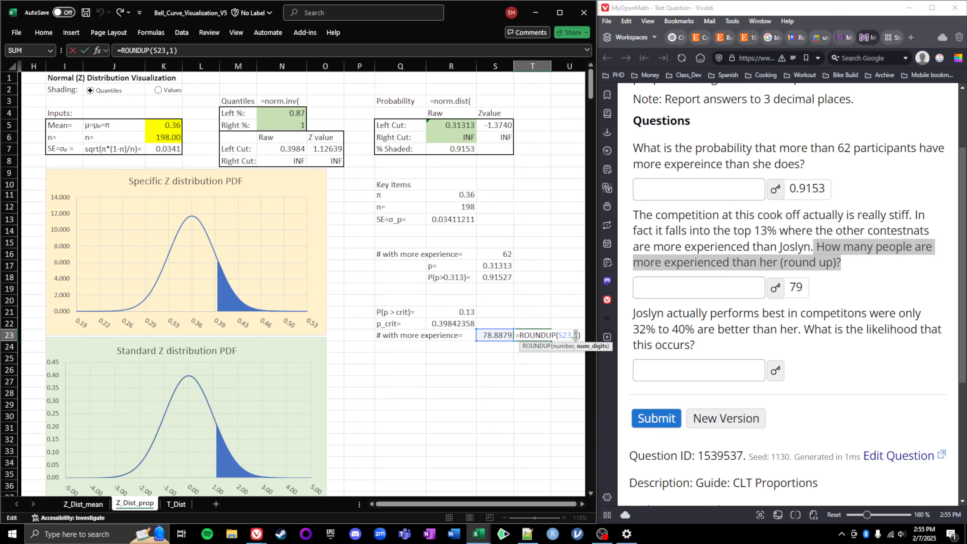
key("Return")
Correct T23 to =ROUNDUP(S23,0) so the count rounds up to a whole person
double_click(522, 336)
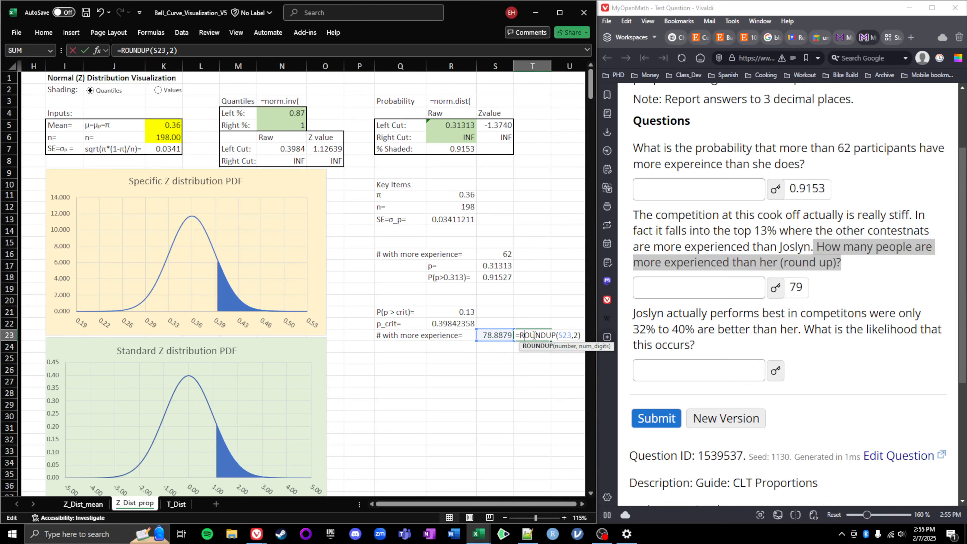
left_click(576, 335)
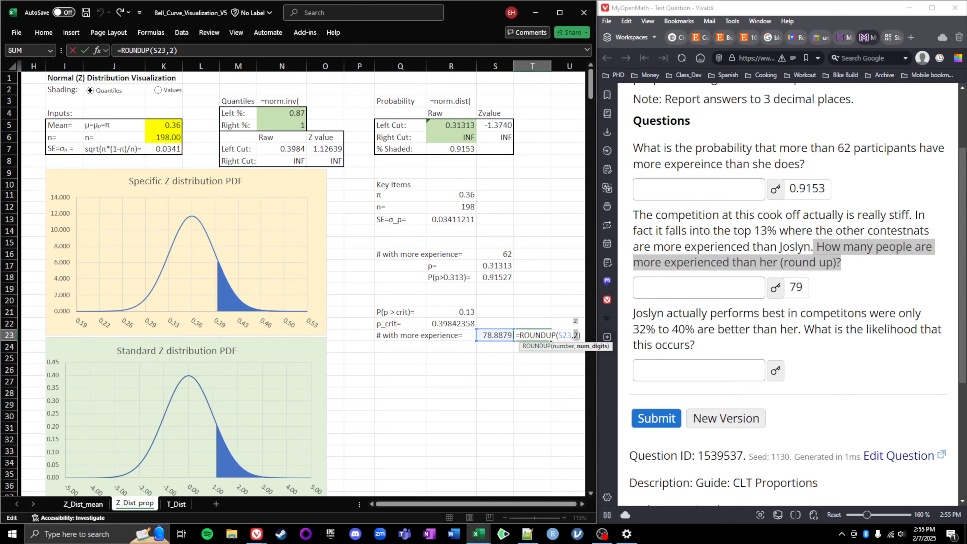
key("BackSpace")
type("0")
key("Return")
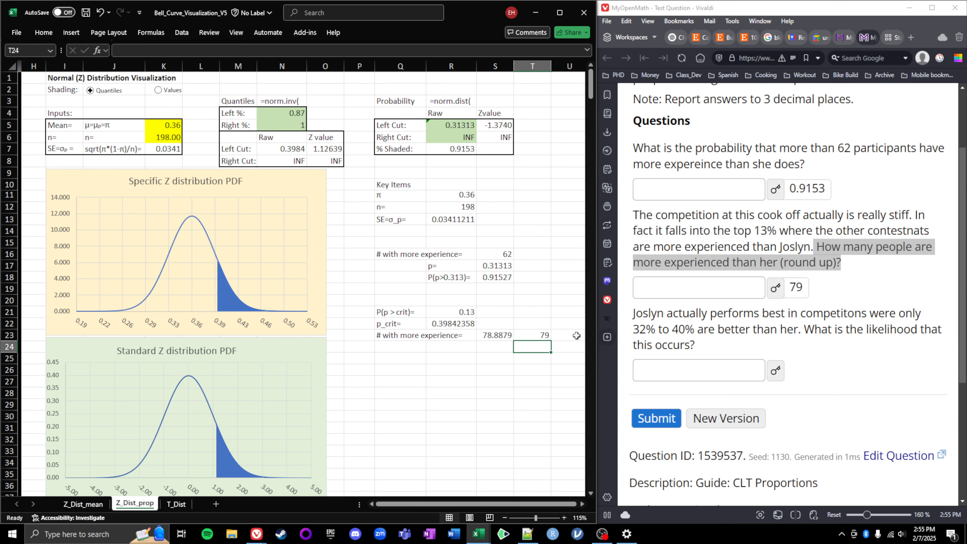
Set the raw Left Cut in the Probability table to 0.32
left_click(391, 359)
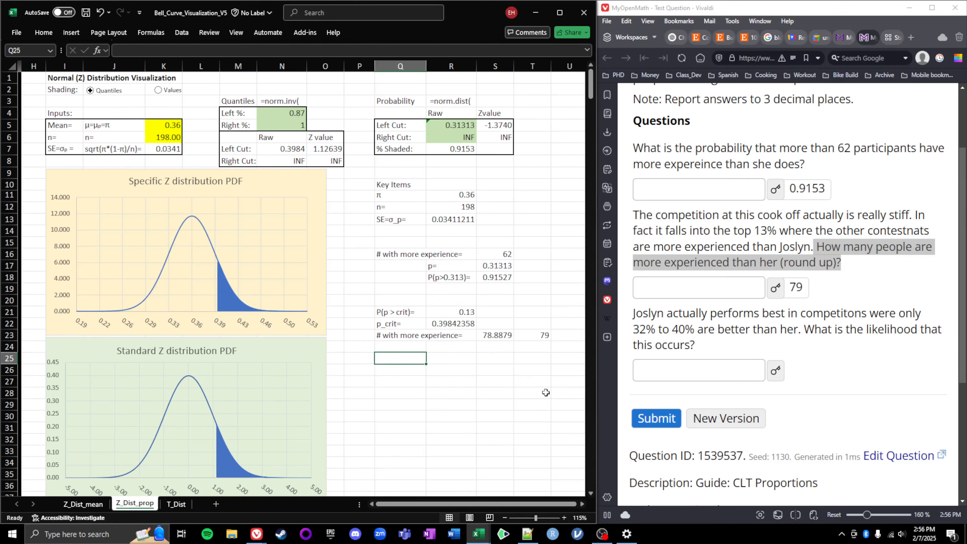
left_click(454, 122)
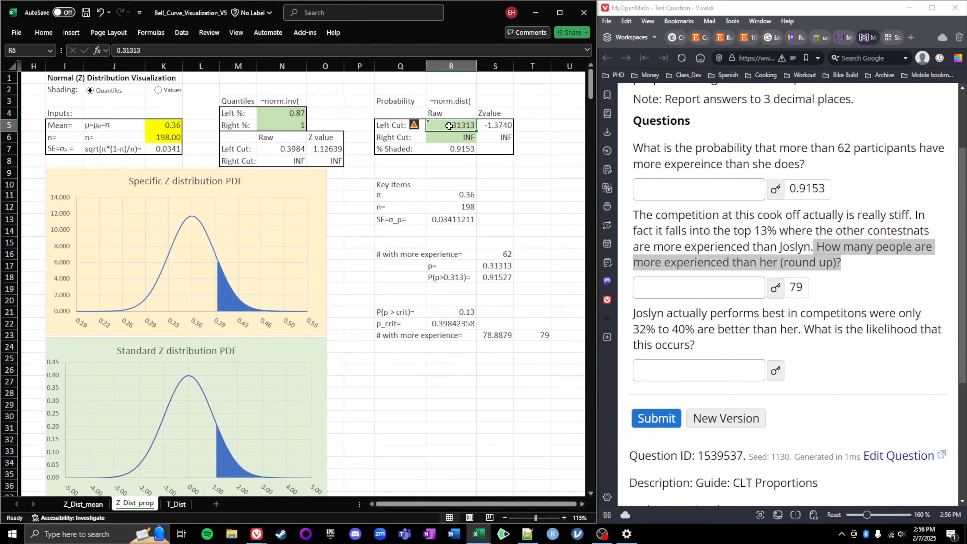
double_click(455, 125)
left_click_drag(446, 125, 475, 126)
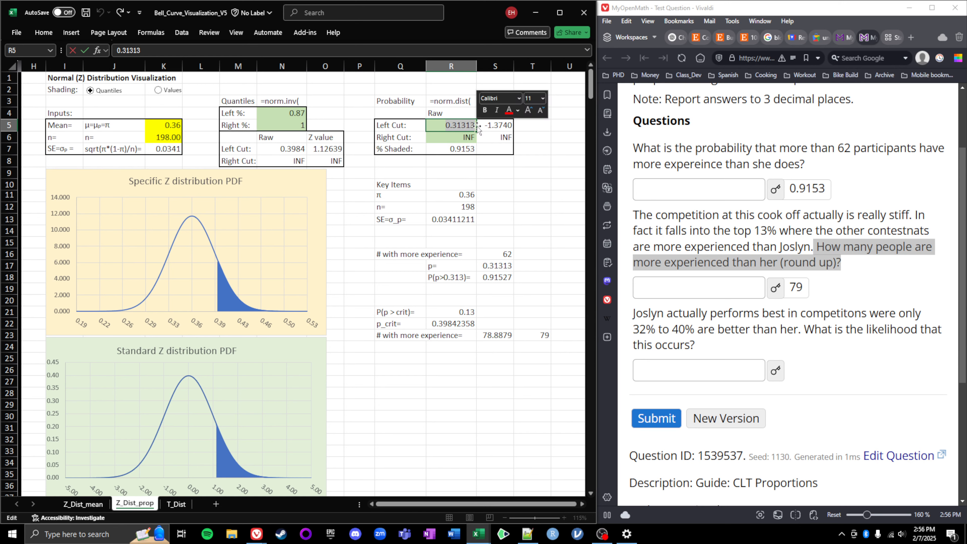
type("0.32")
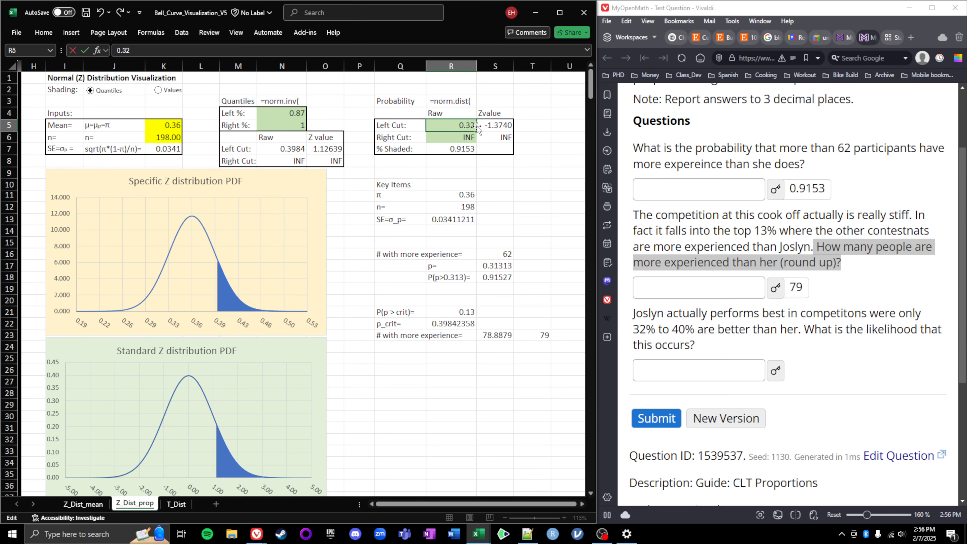
Set the raw Right Cut in the Probability table to 0.4 and switch the curve shading to Values
left_click(457, 136)
double_click(457, 136)
left_click_drag(457, 136, 419, 137)
type("0.4")
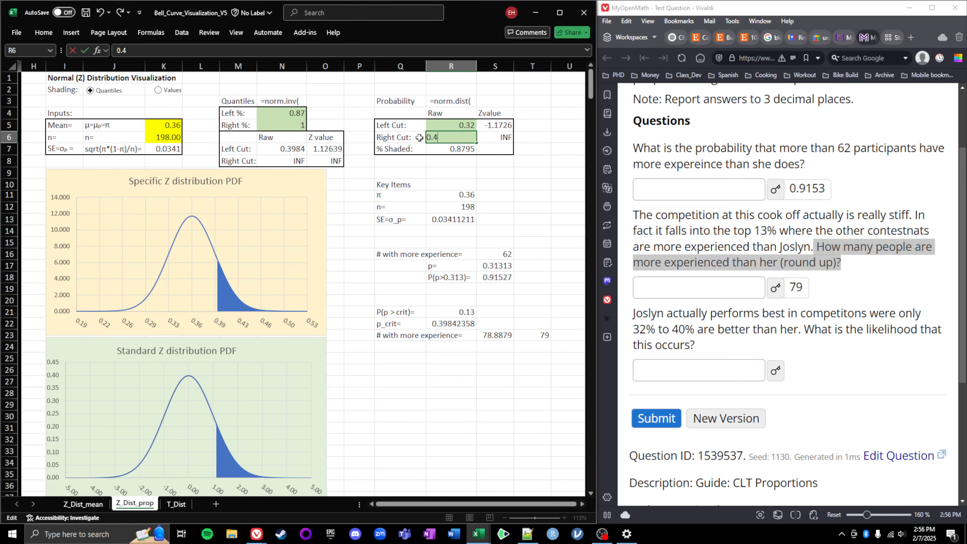
key("Return")
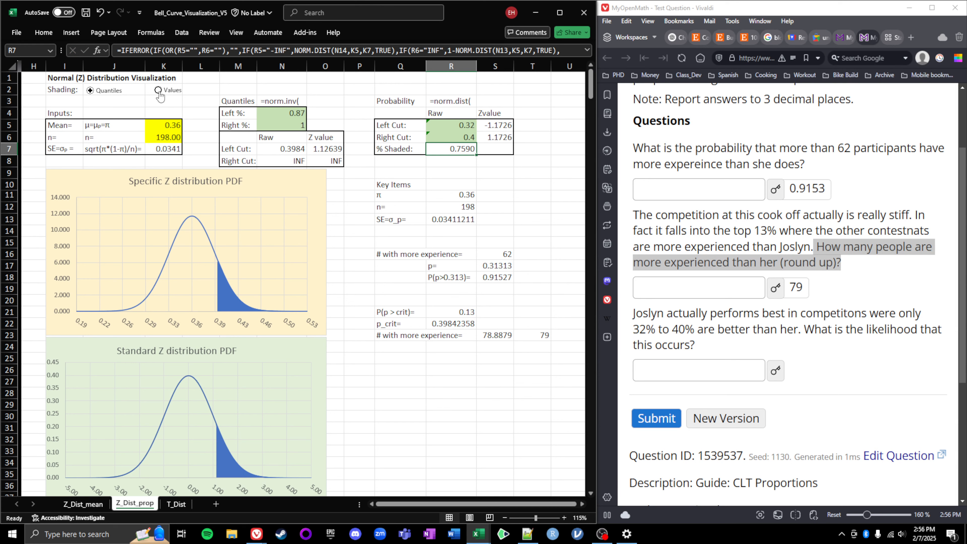
left_click(157, 90)
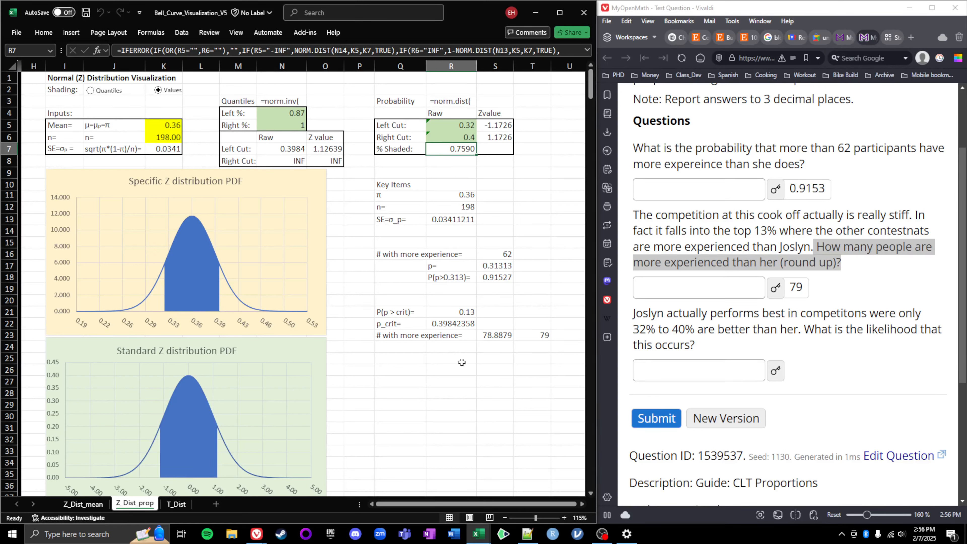
Label Q25 "P(0.32 < p < 0.40)=" for the third question
left_click(394, 358)
type("P")
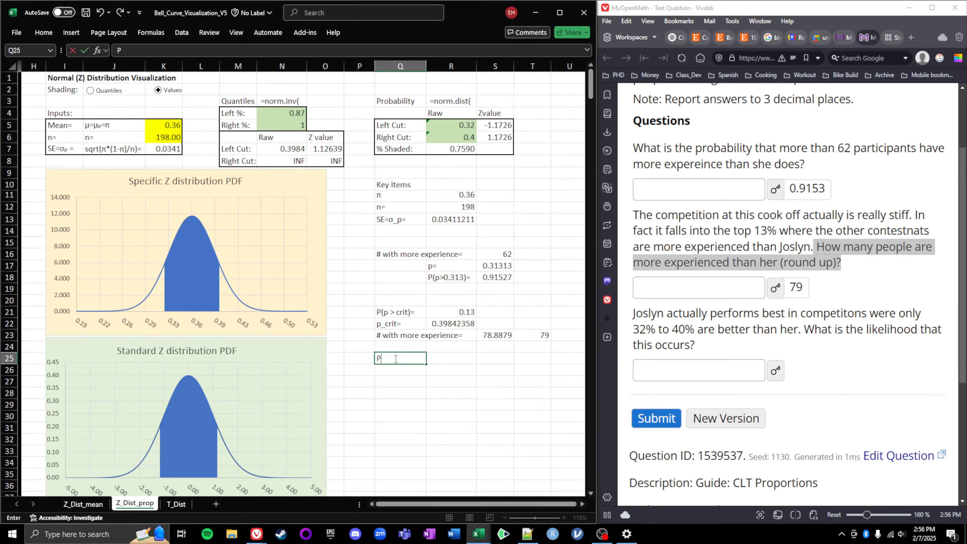
type("(0.32 <p")
left_click(405, 358)
type("< 0.40)=")
left_click(454, 370)
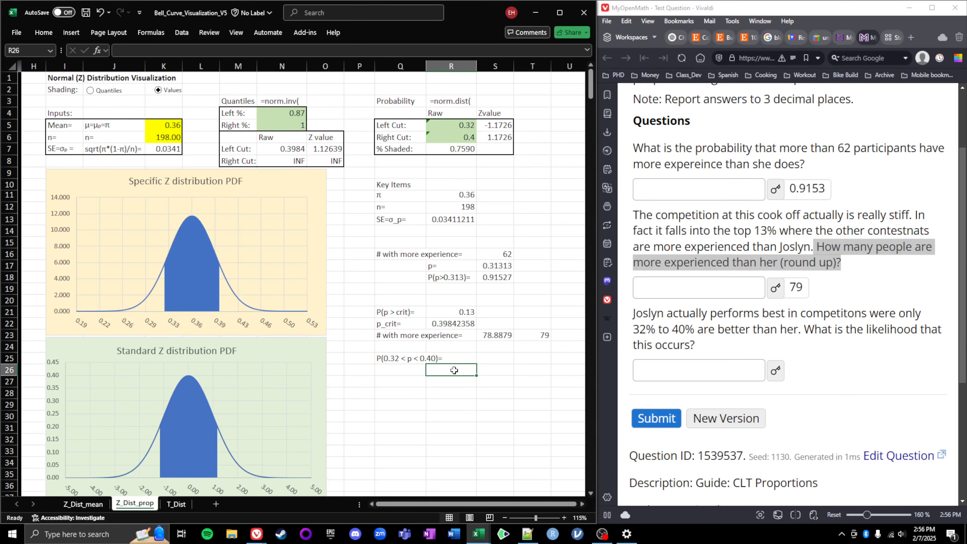
type("=")
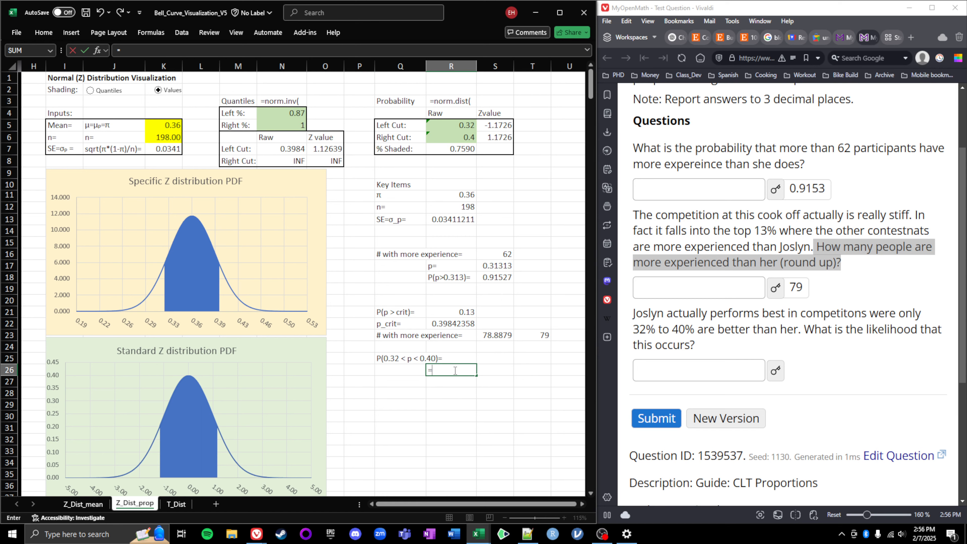
left_click(449, 126)
key("Escape")
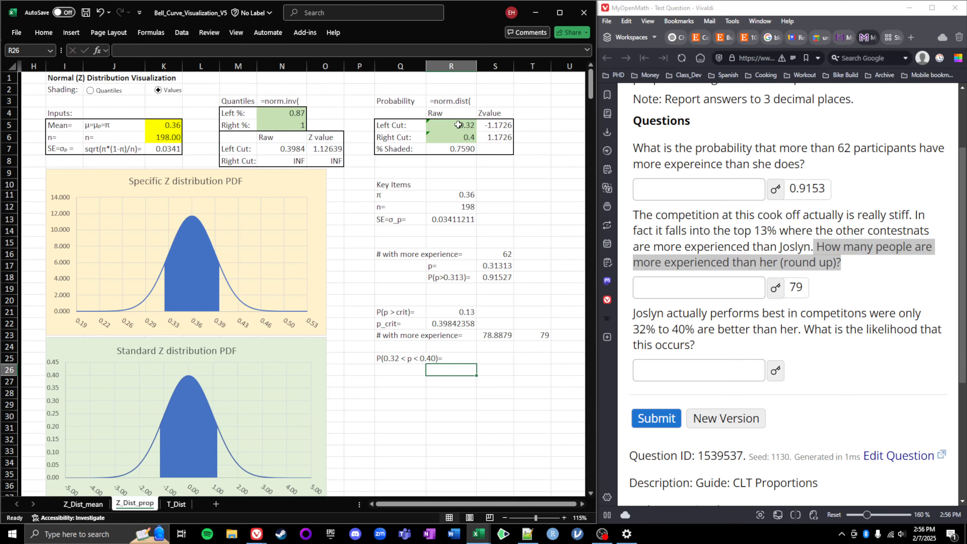
Set the raw Left Cut to -inf to shade the whole area below the 0.4 cut
double_click(456, 127)
left_click_drag(458, 126, 477, 128)
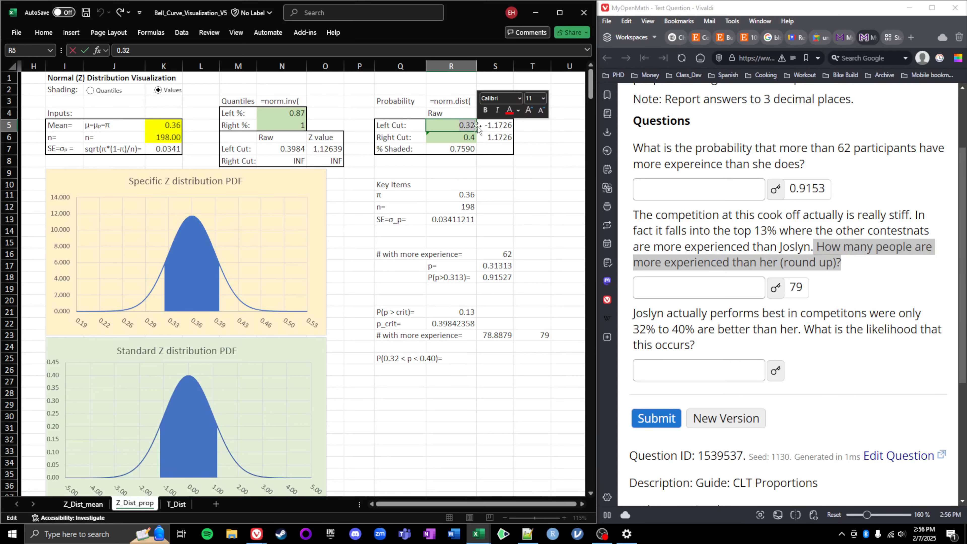
type("-inf")
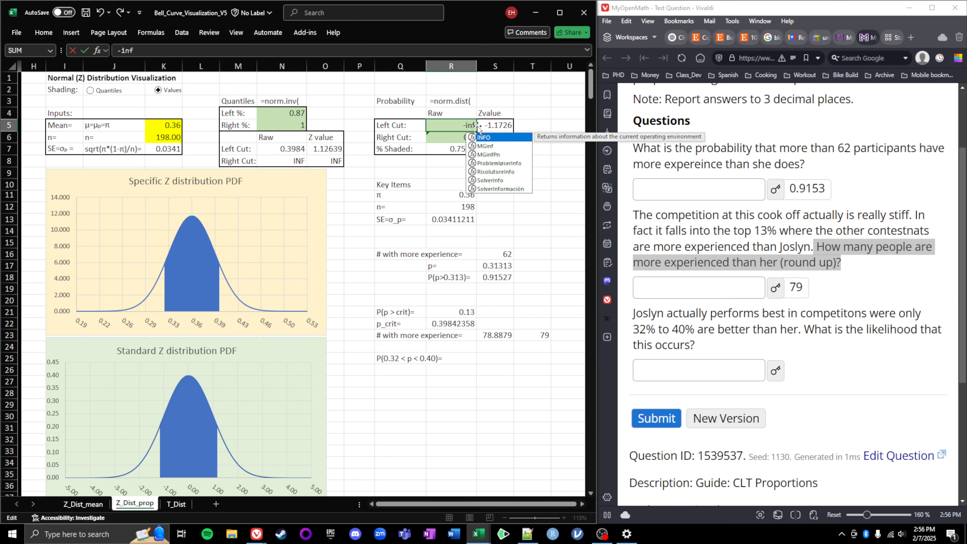
key("Return")
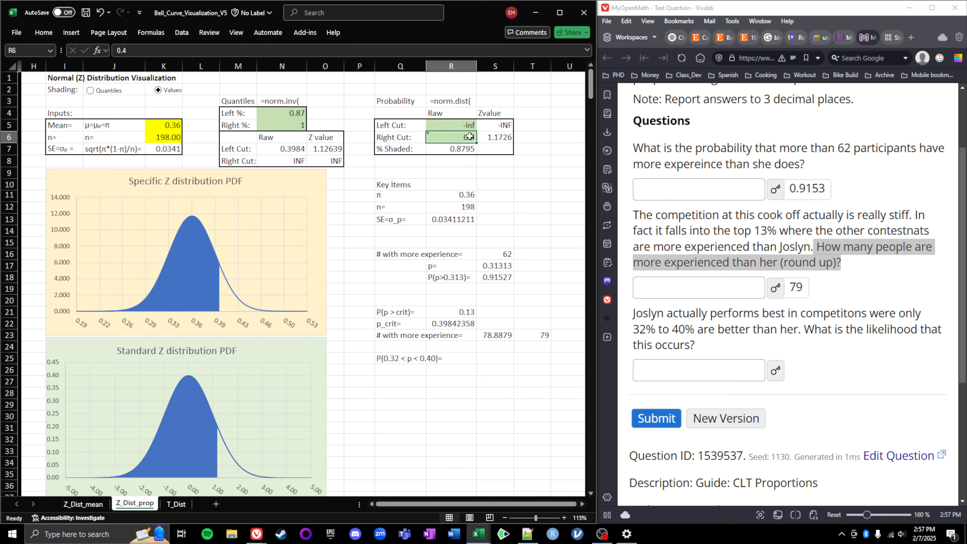
Set the raw Right Cut to 0.32 to shade only the lower tail
double_click(438, 139)
left_click_drag(438, 139, 434, 138)
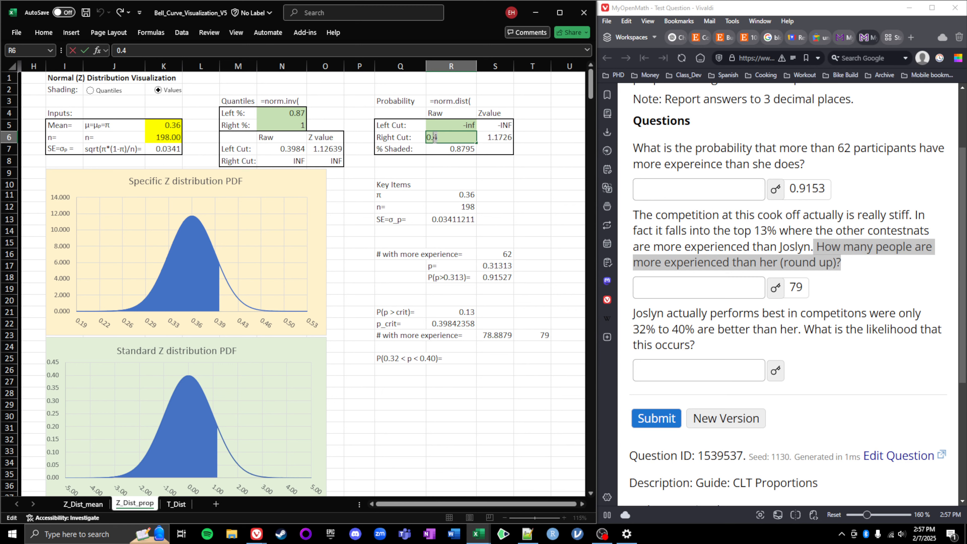
type("32")
key("Return")
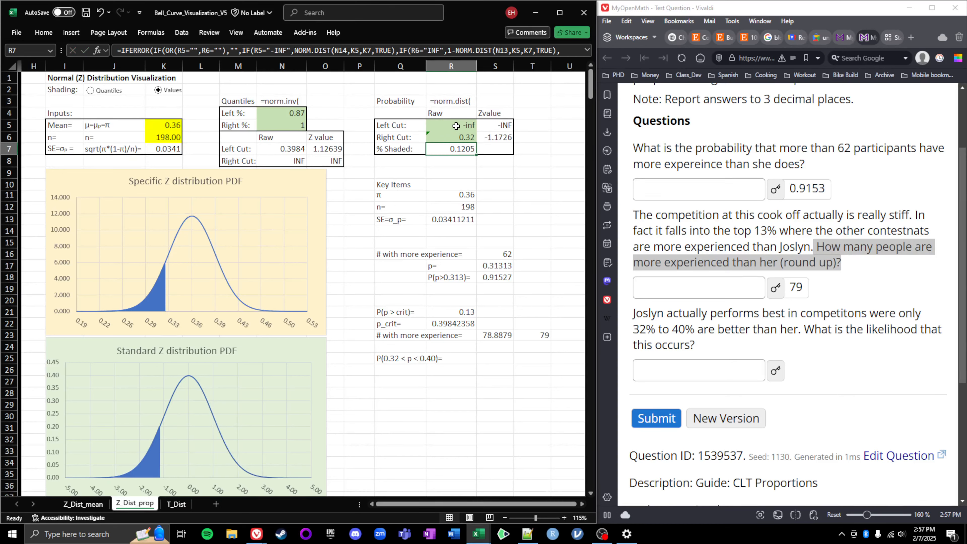
Restore the Probability table's raw cuts to 0.32 on the left and 0.4 on the right
double_click(438, 126)
left_click_drag(439, 126, 420, 124)
type("0.32")
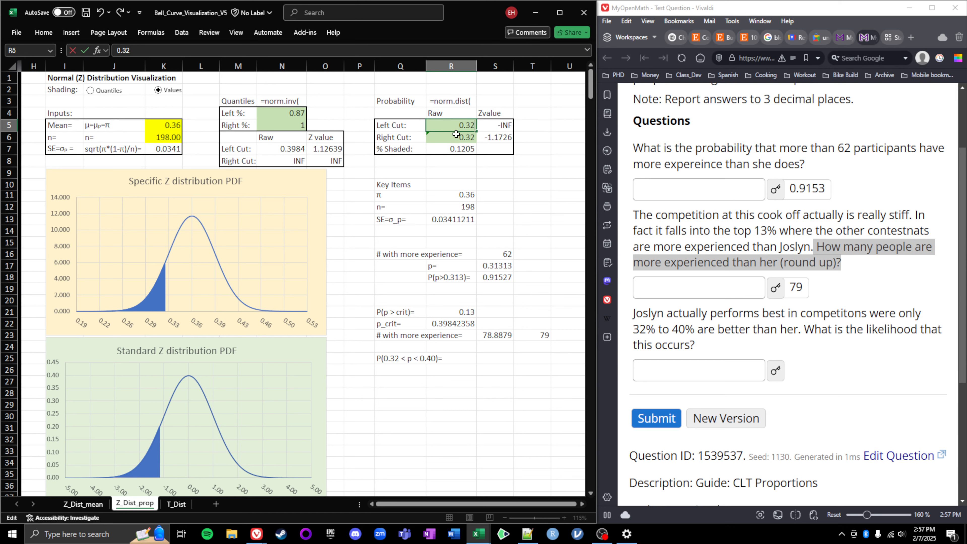
key("Return")
double_click(435, 137)
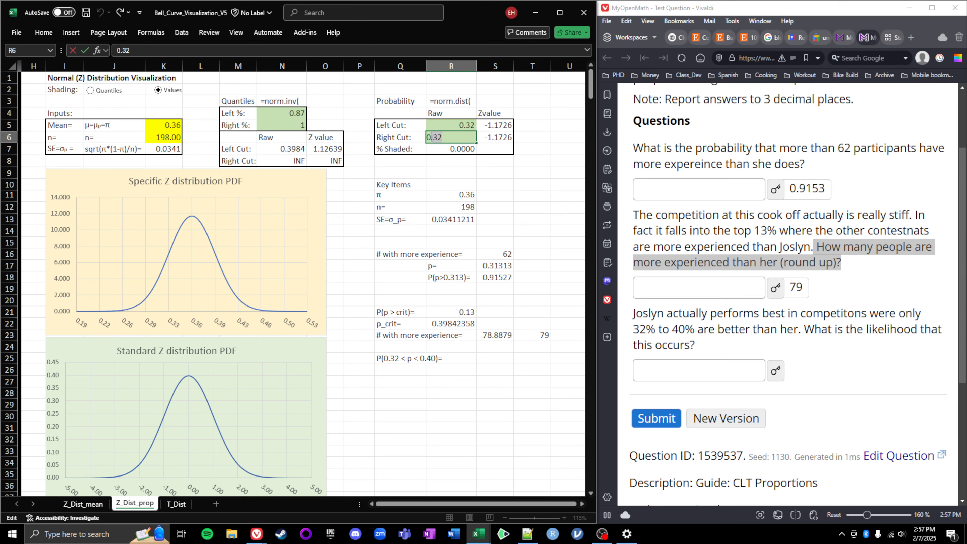
left_click_drag(442, 137, 434, 138)
type("4")
key("Return")
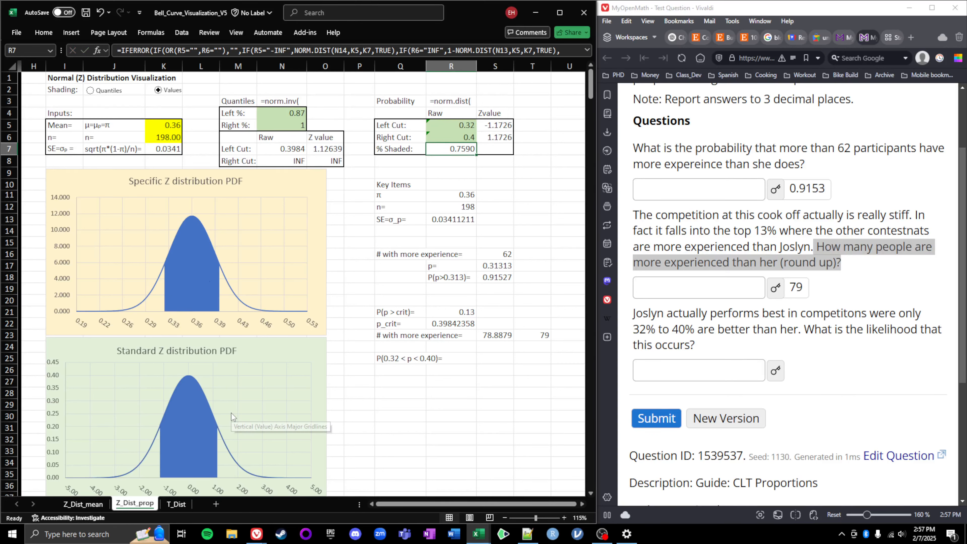
Start the probability formula in R26 with norm.dist(0.4,R11,R13,TRUE) for the area below 0.4
left_click(445, 369)
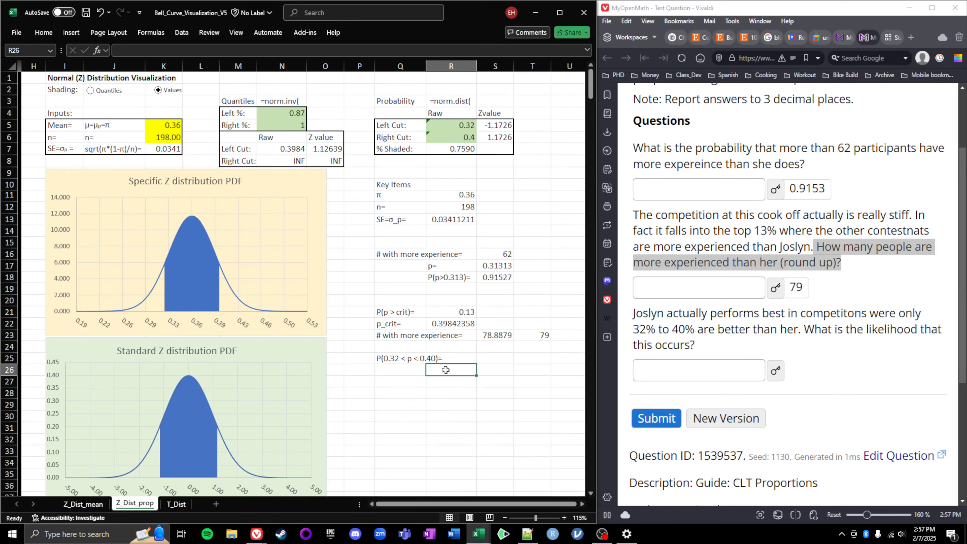
type("=")
type("norm.")
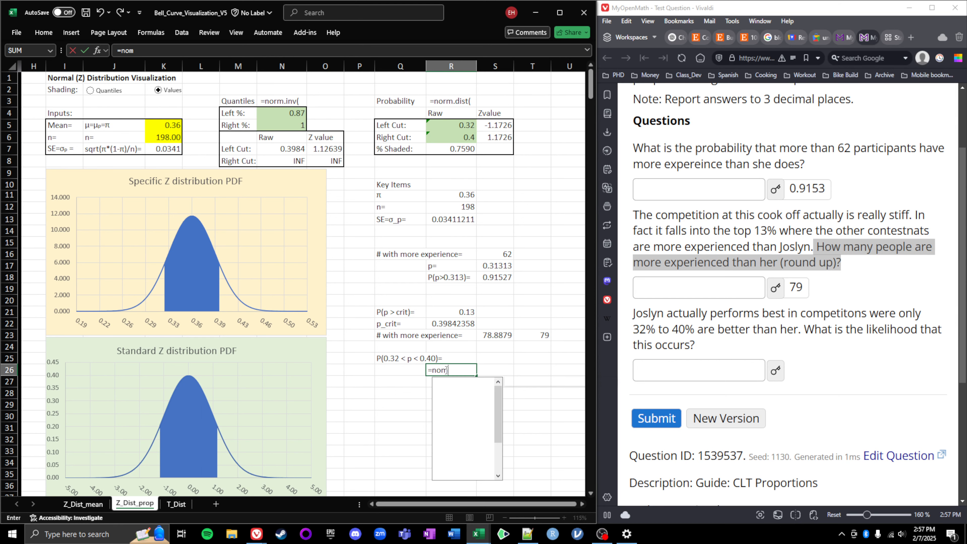
type("dist(")
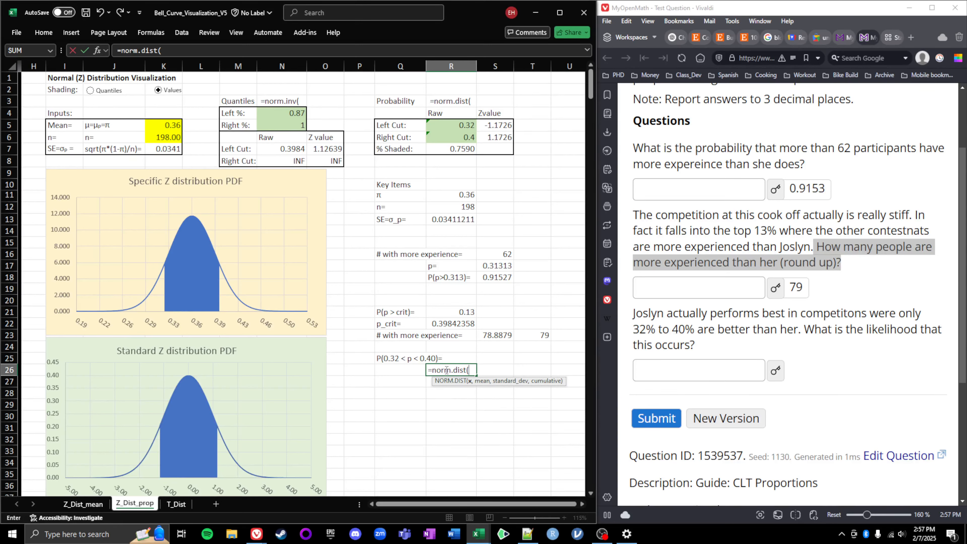
type("0.4,")
left_click(457, 195)
type(",")
left_click(441, 220)
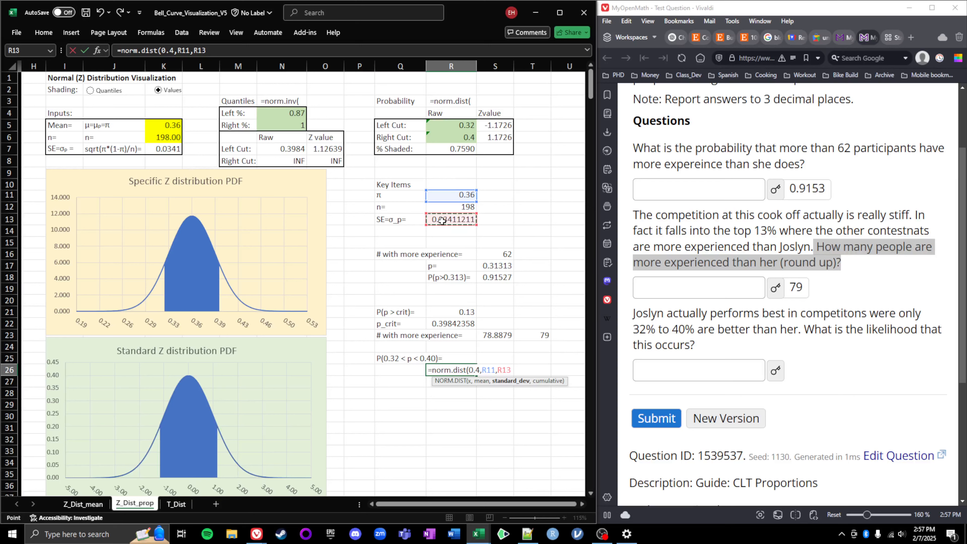
type(",T")
key("Tab")
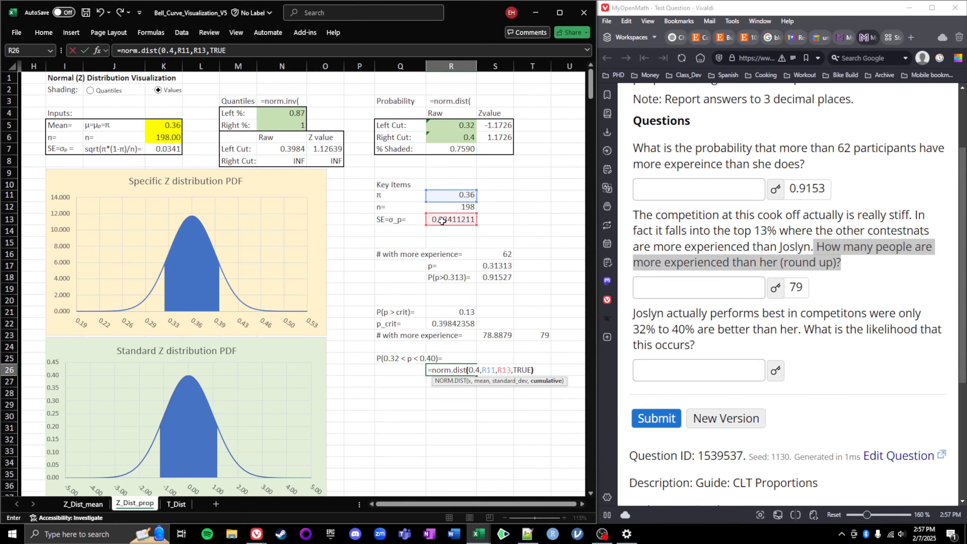
type(")")
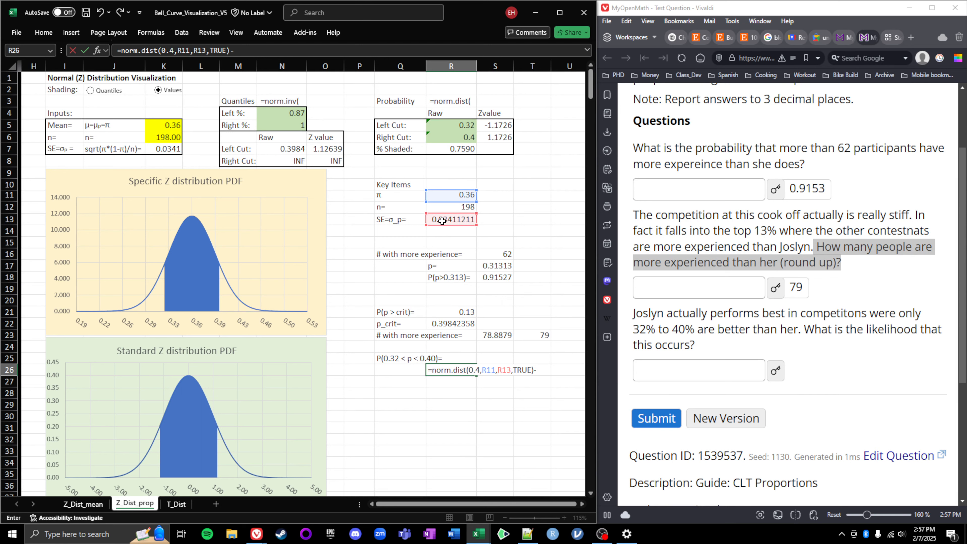
Subtract norm.dist(0.32,R11,R13,TRUE) to complete the R26 formula, and reveal the third question's answer in MyOpenMath
type("-norm")
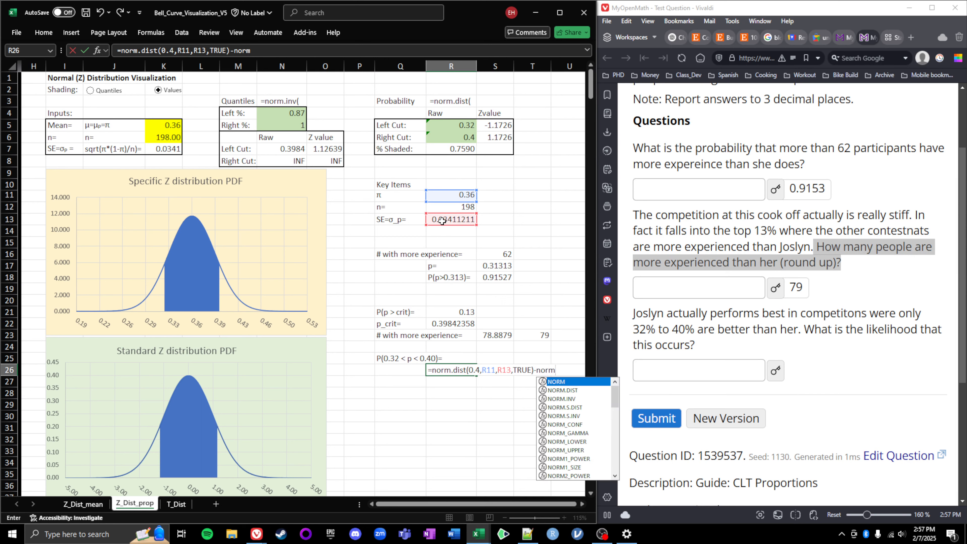
type(".dist(")
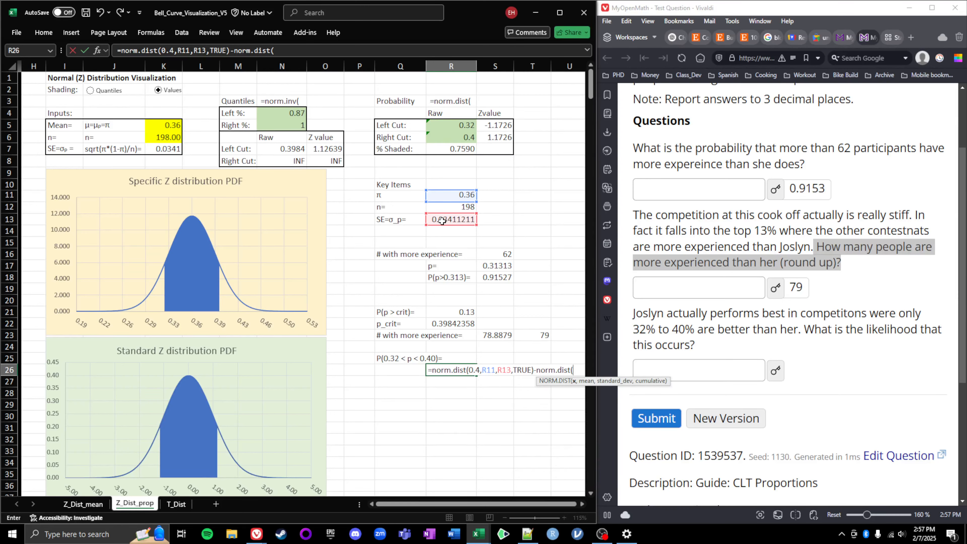
type("0.")
type("32,")
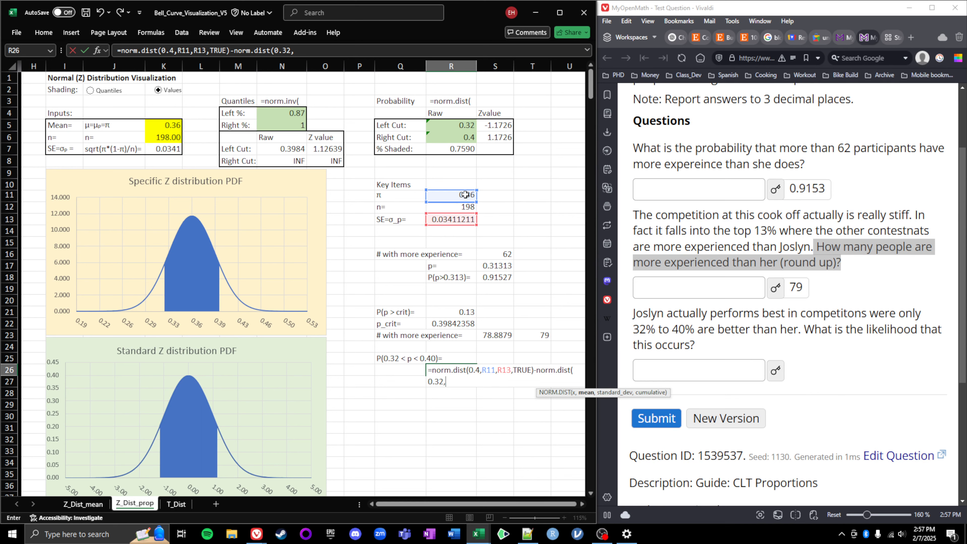
left_click(449, 195)
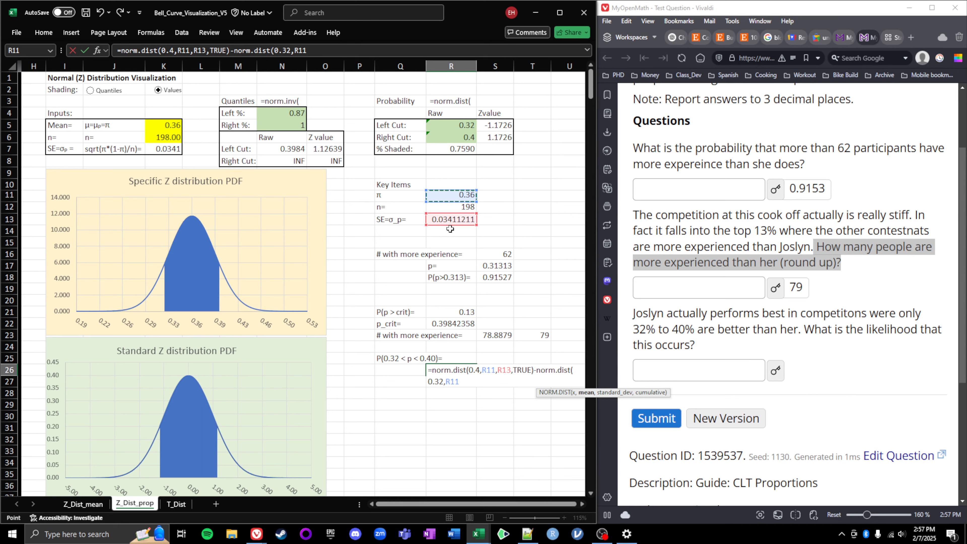
type(",")
left_click(446, 218)
type(",")
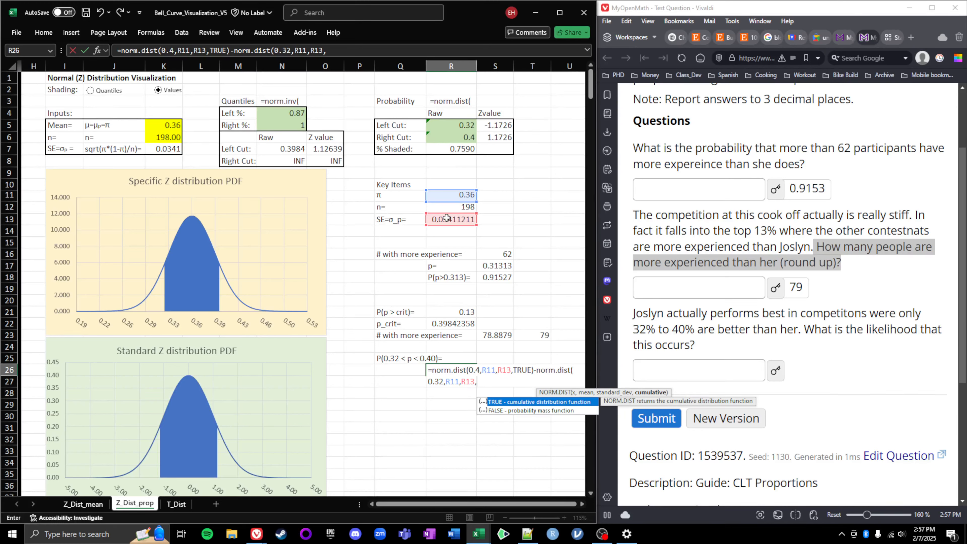
type("TRUE")
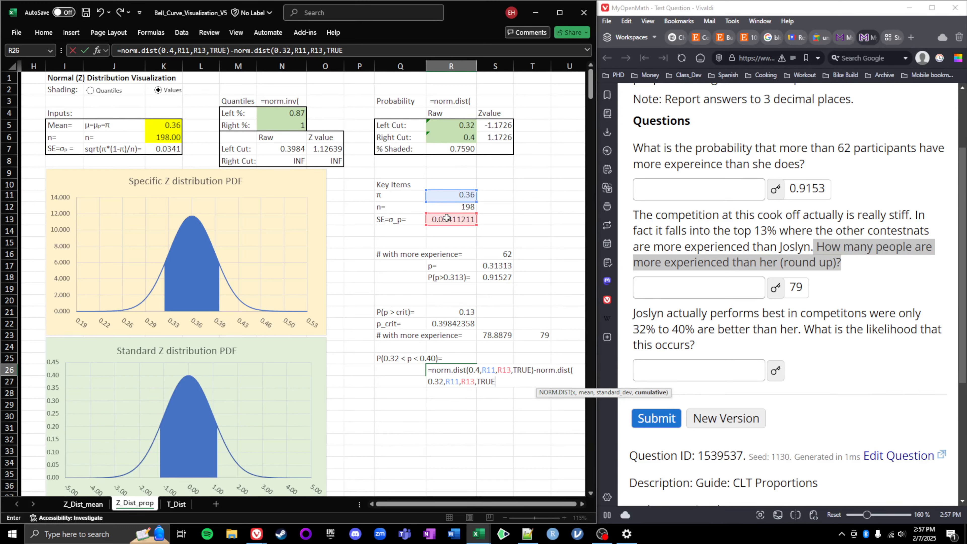
type(")")
key("Return")
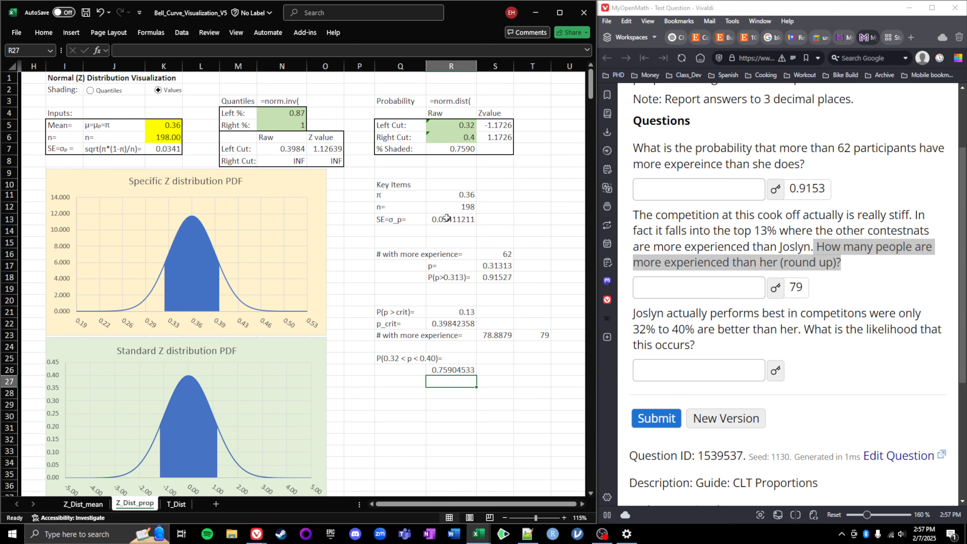
left_click(776, 370)
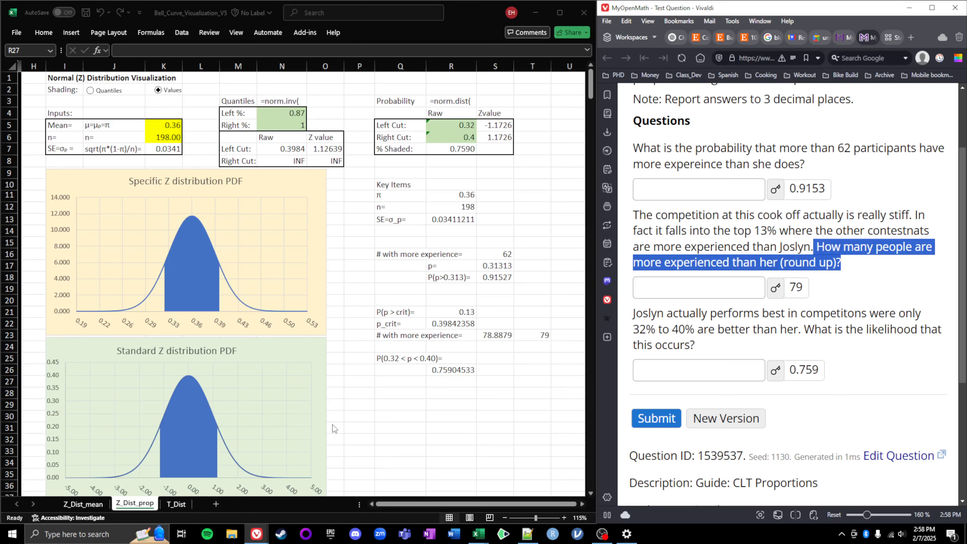
Write "=norm.dist" as a plain text note in Q29, with a leading space so it is not evaluated
left_click(396, 401)
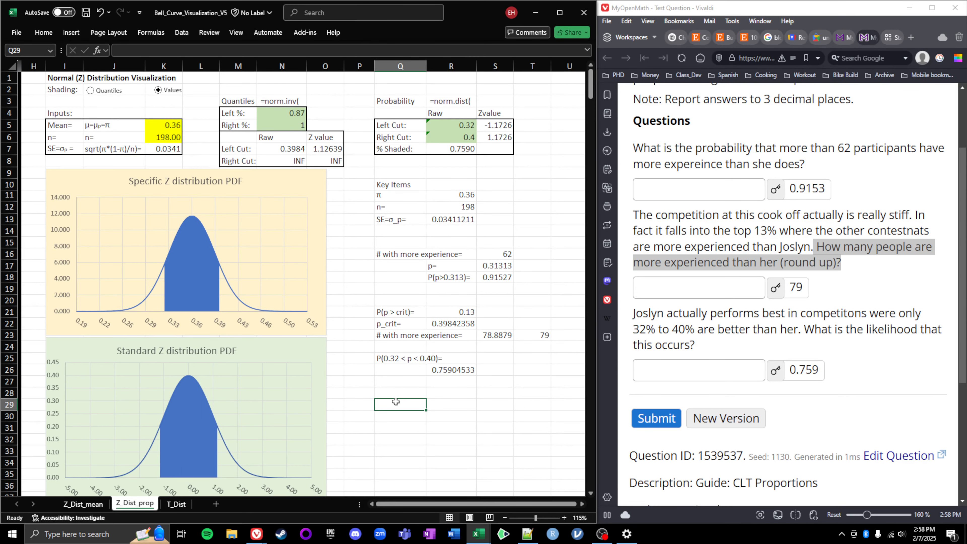
type("=n")
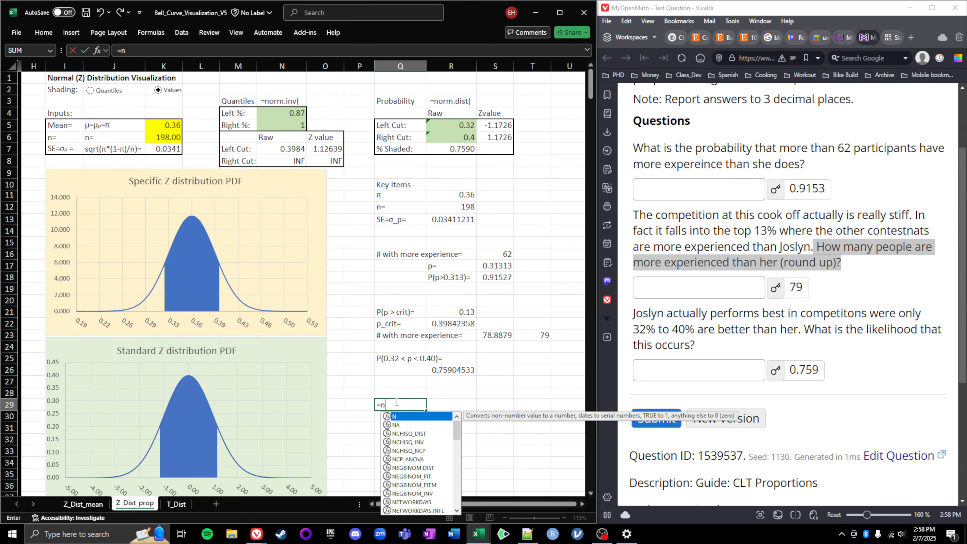
key("BackSpace")
key("BackSpace")
type("=n")
key("BackSpace")
key("BackSpace")
type("=")
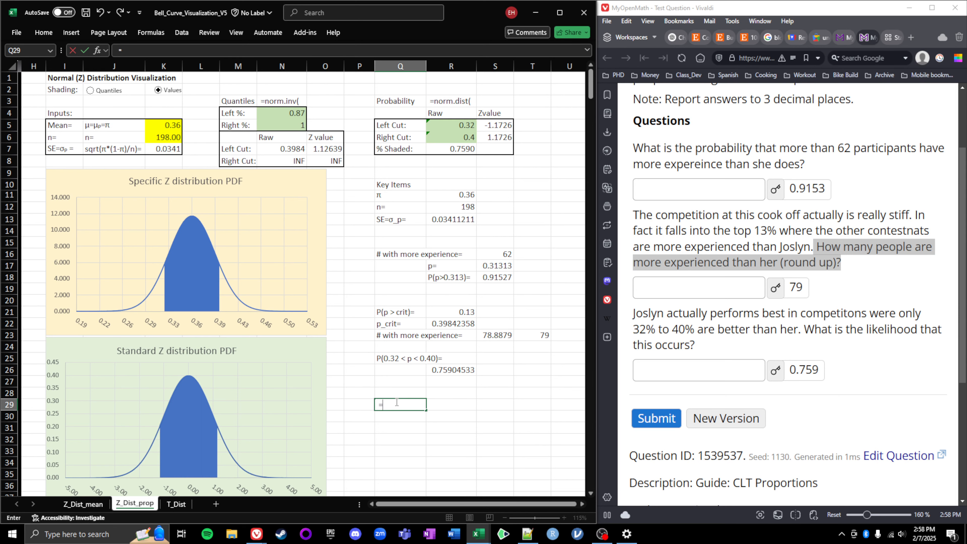
type("norm.dist")
key("Return")
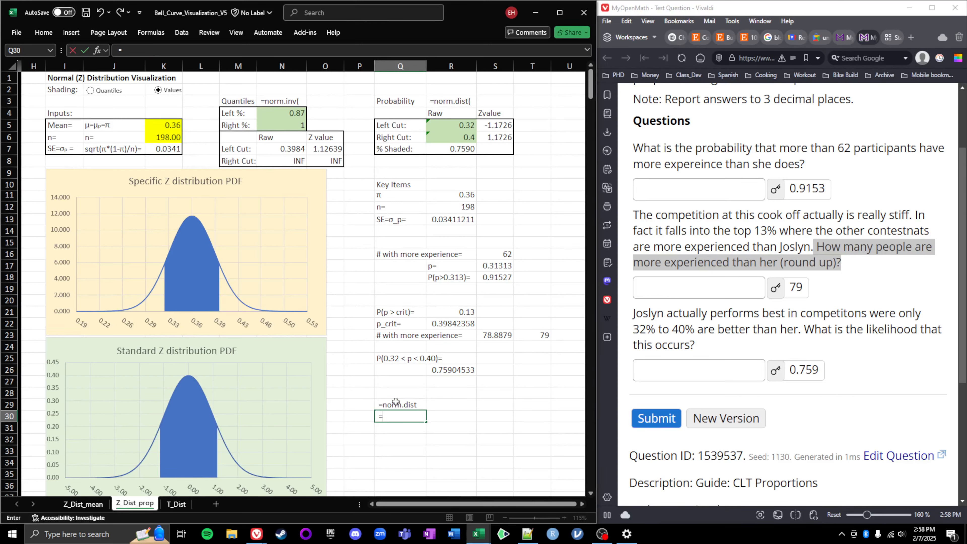
Write "=norm.inv" as a plain text note in Q30, below the norm.dist note
type("=norm.dist")
key("BackSpace")
key("BackSpace")
key("BackSpace")
key("BackSpace")
type("inv")
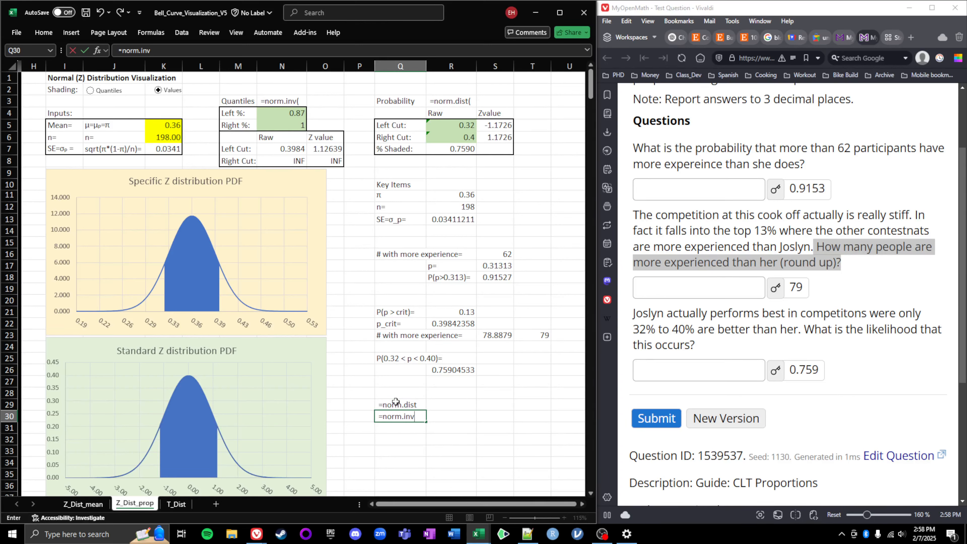